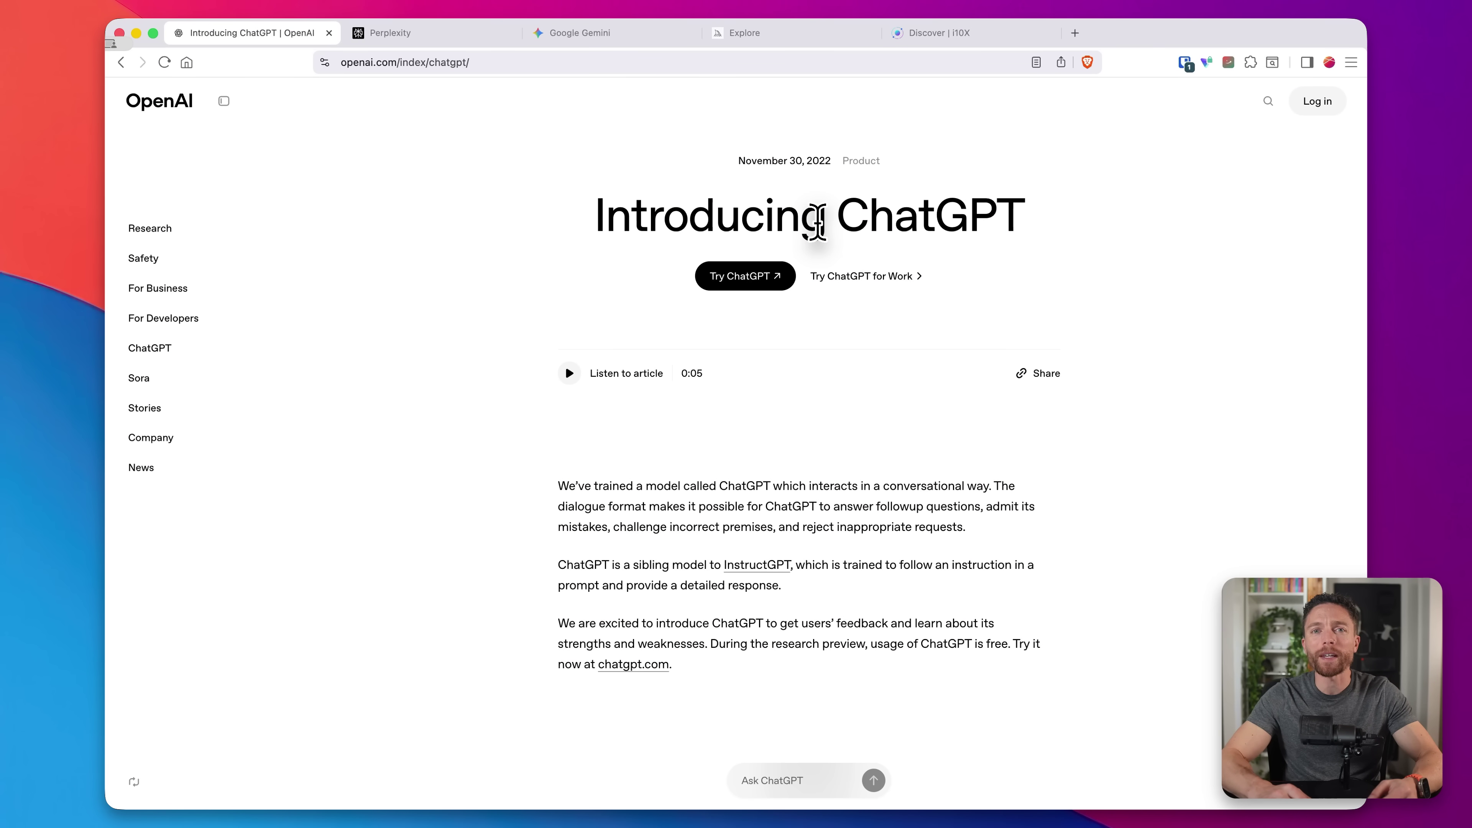
Step: Cycle through the Perplexity, Google Gemini and Explore browser tabs
click(436, 40)
click(584, 40)
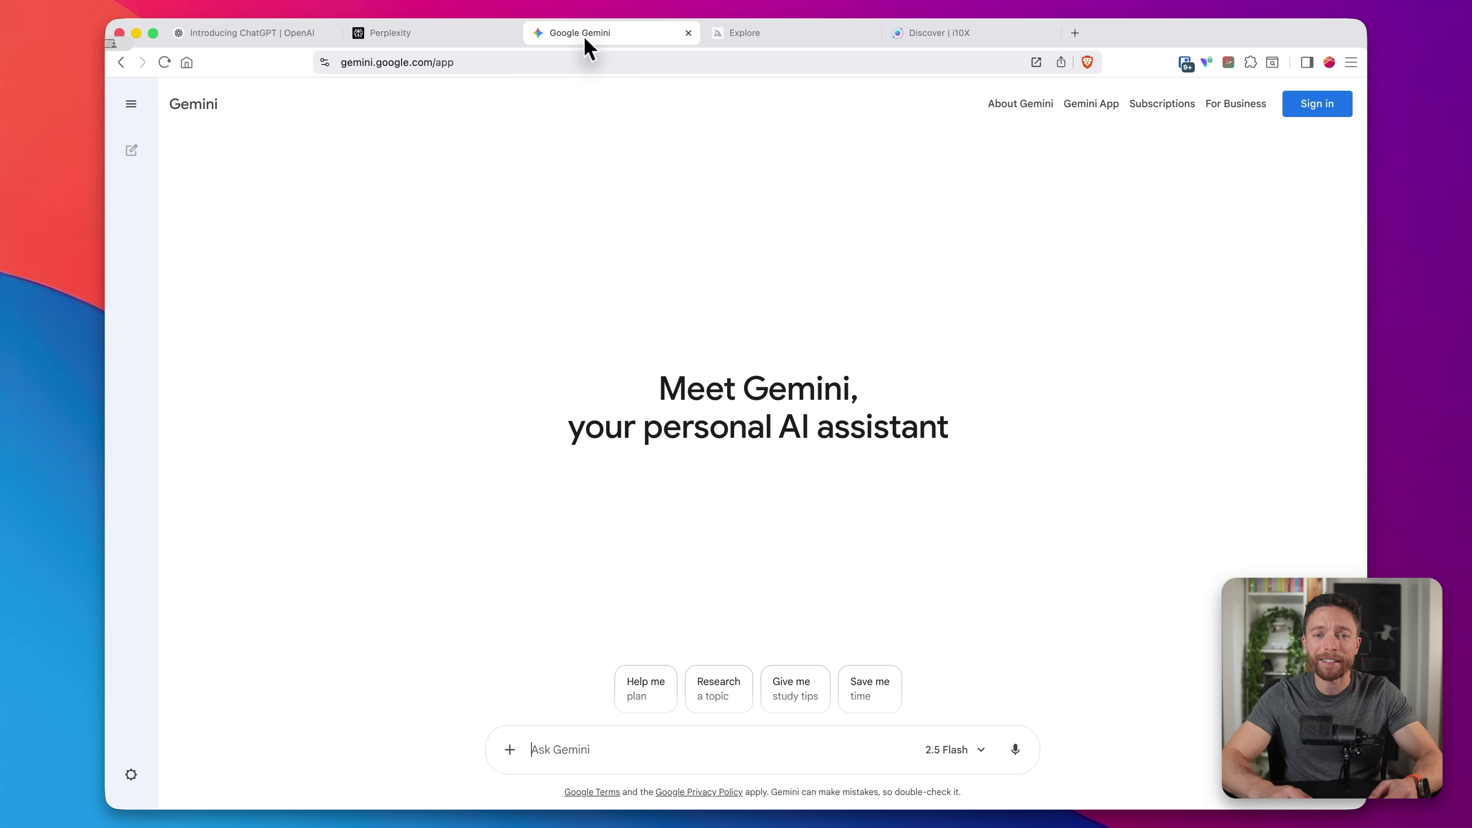
click(749, 38)
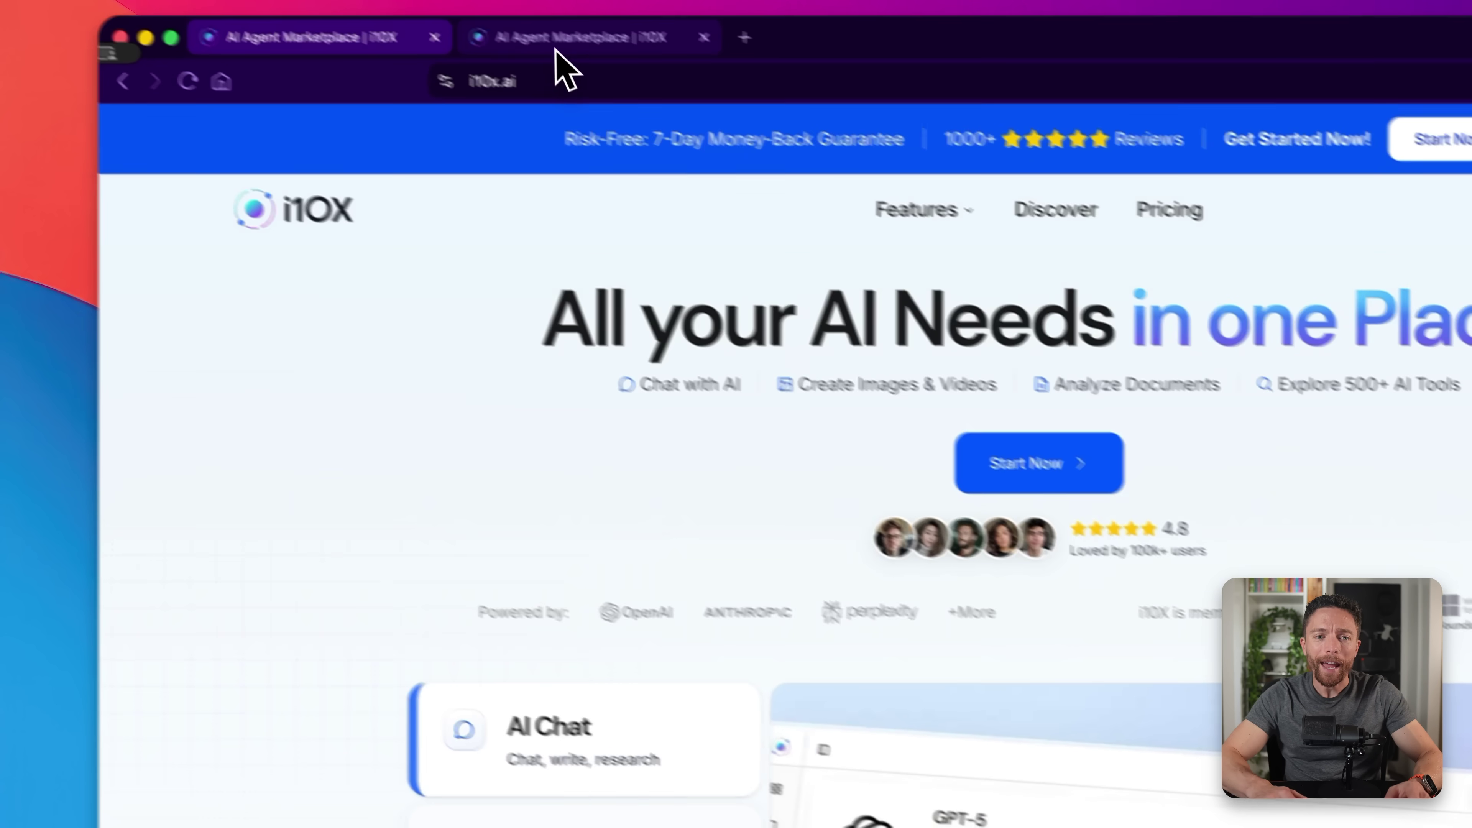
Step: View the i10x pricing plans page
click(555, 53)
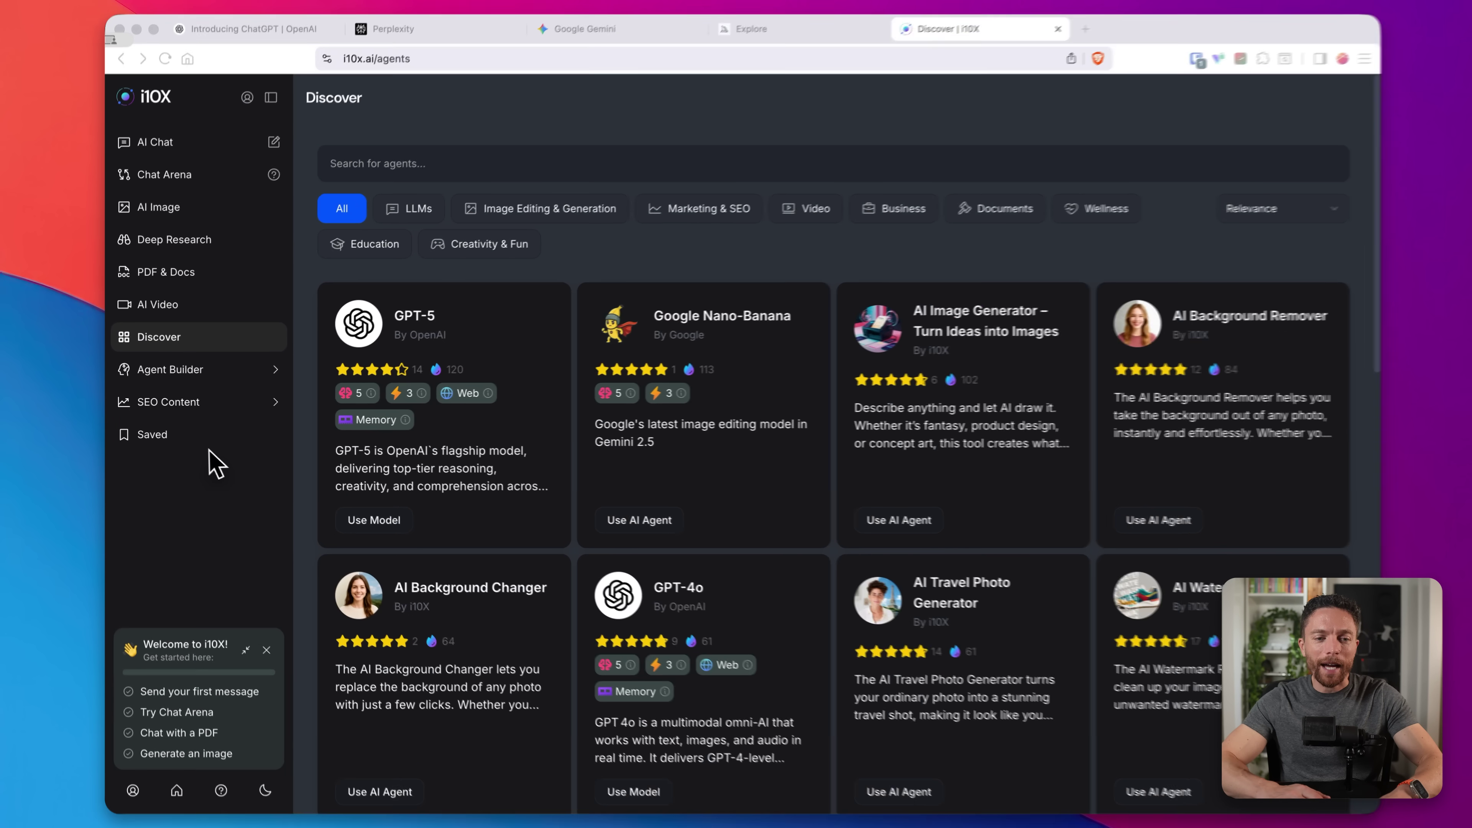
Step: Ask AI Chat 'How far is it to the moon?'
click(204, 453)
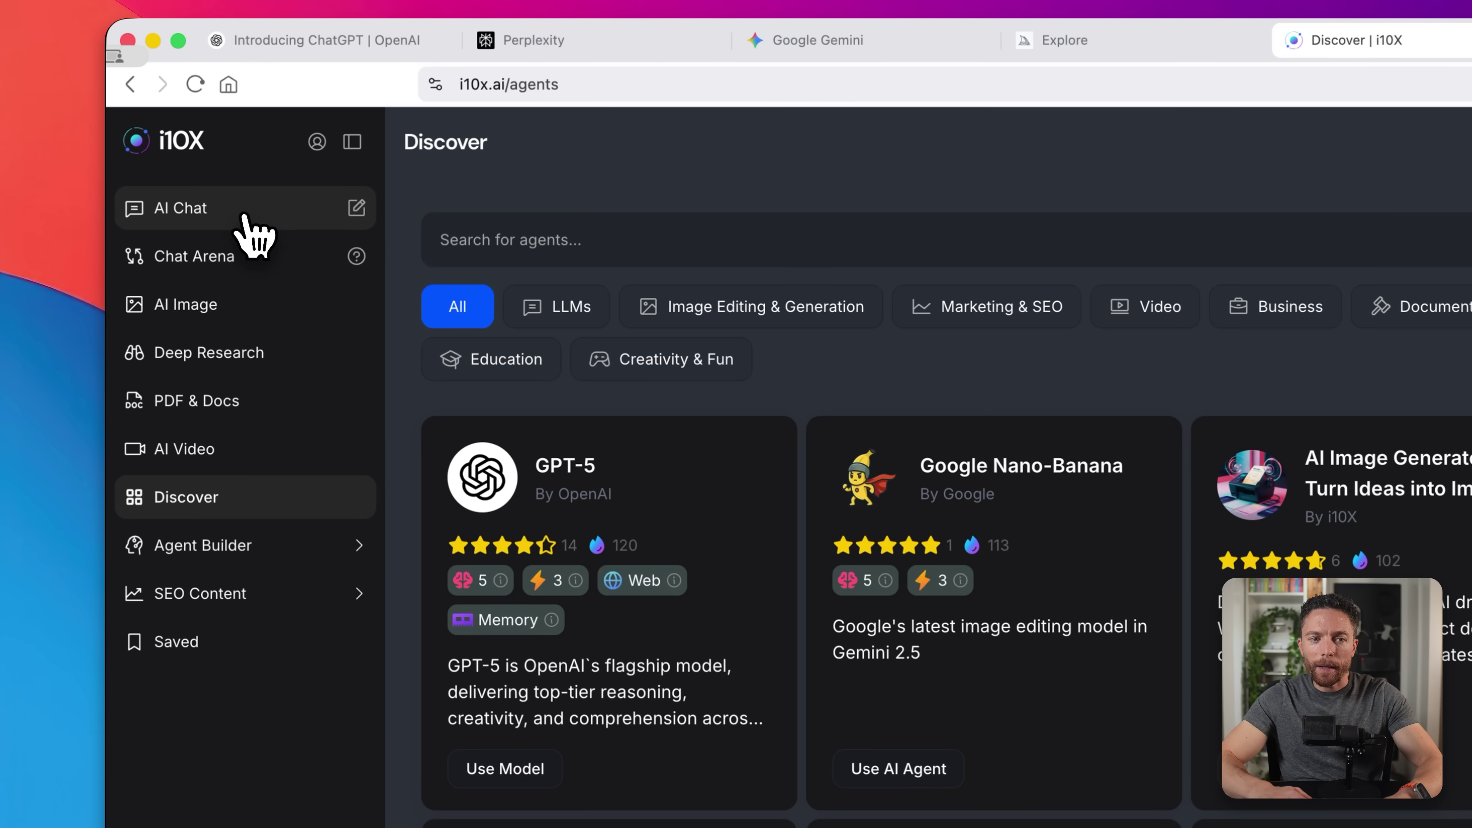
click(244, 214)
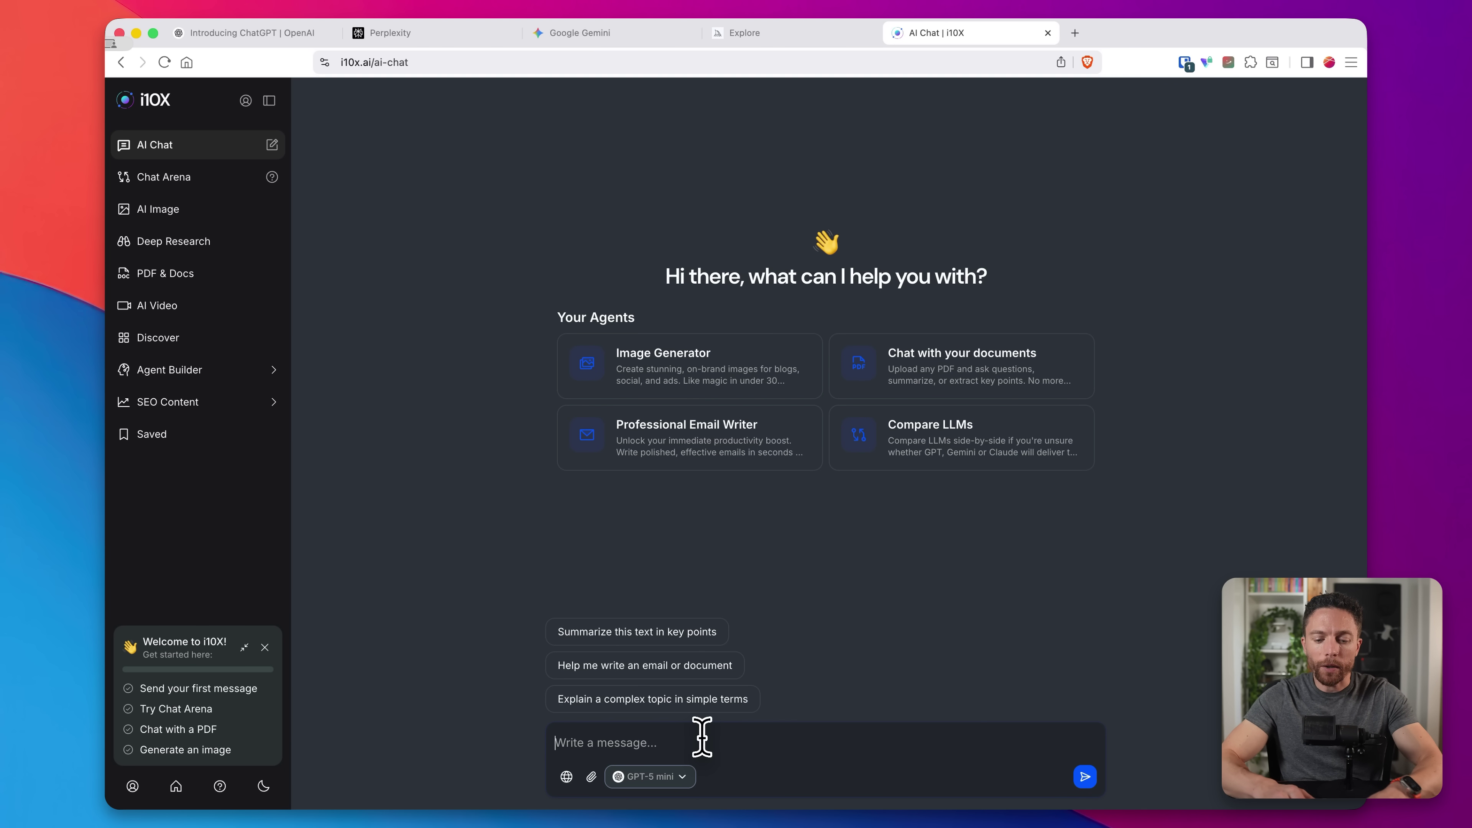
text(How far )
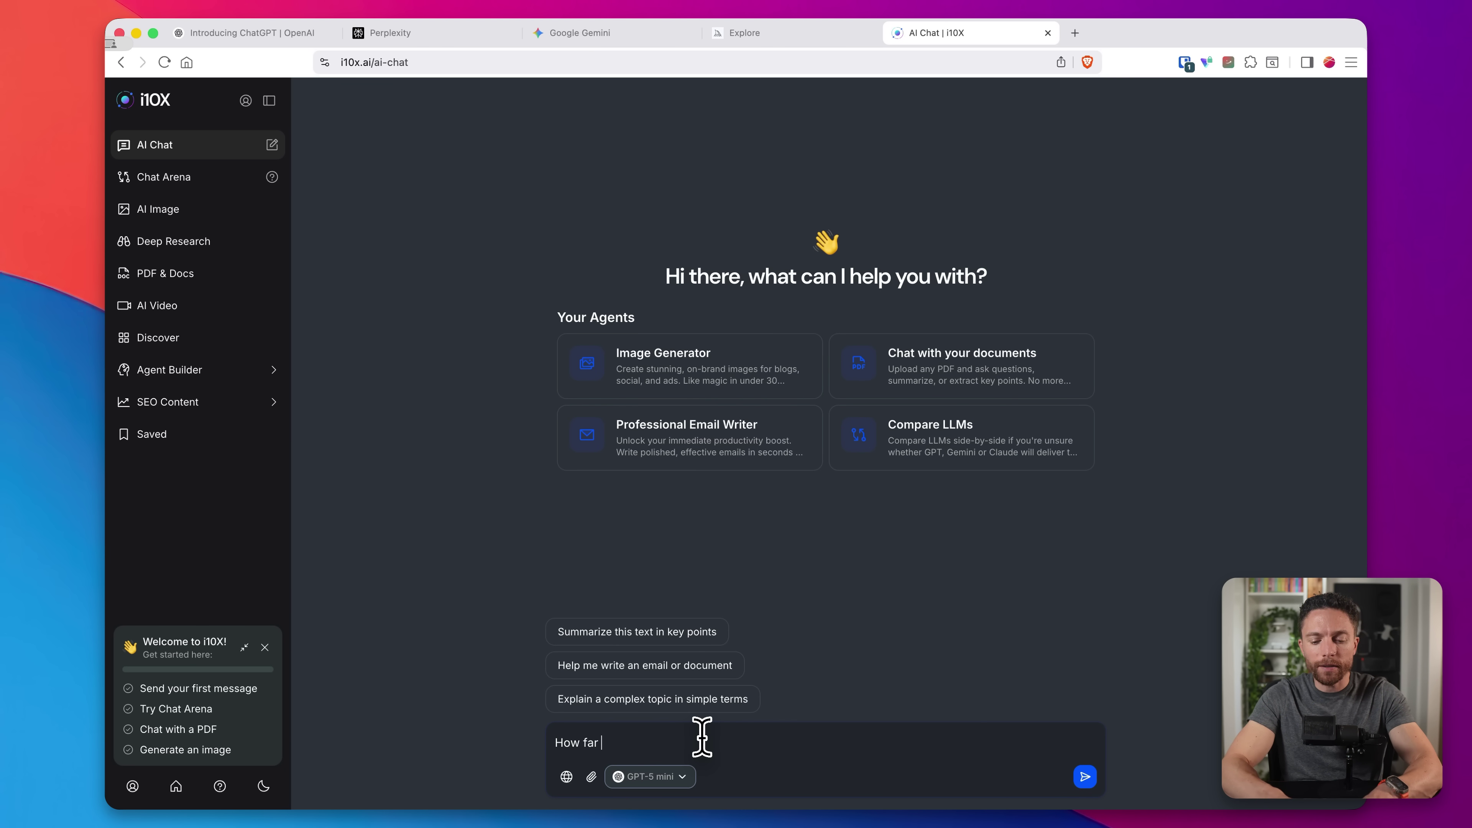
text(is it to the moon?)
key(Return)
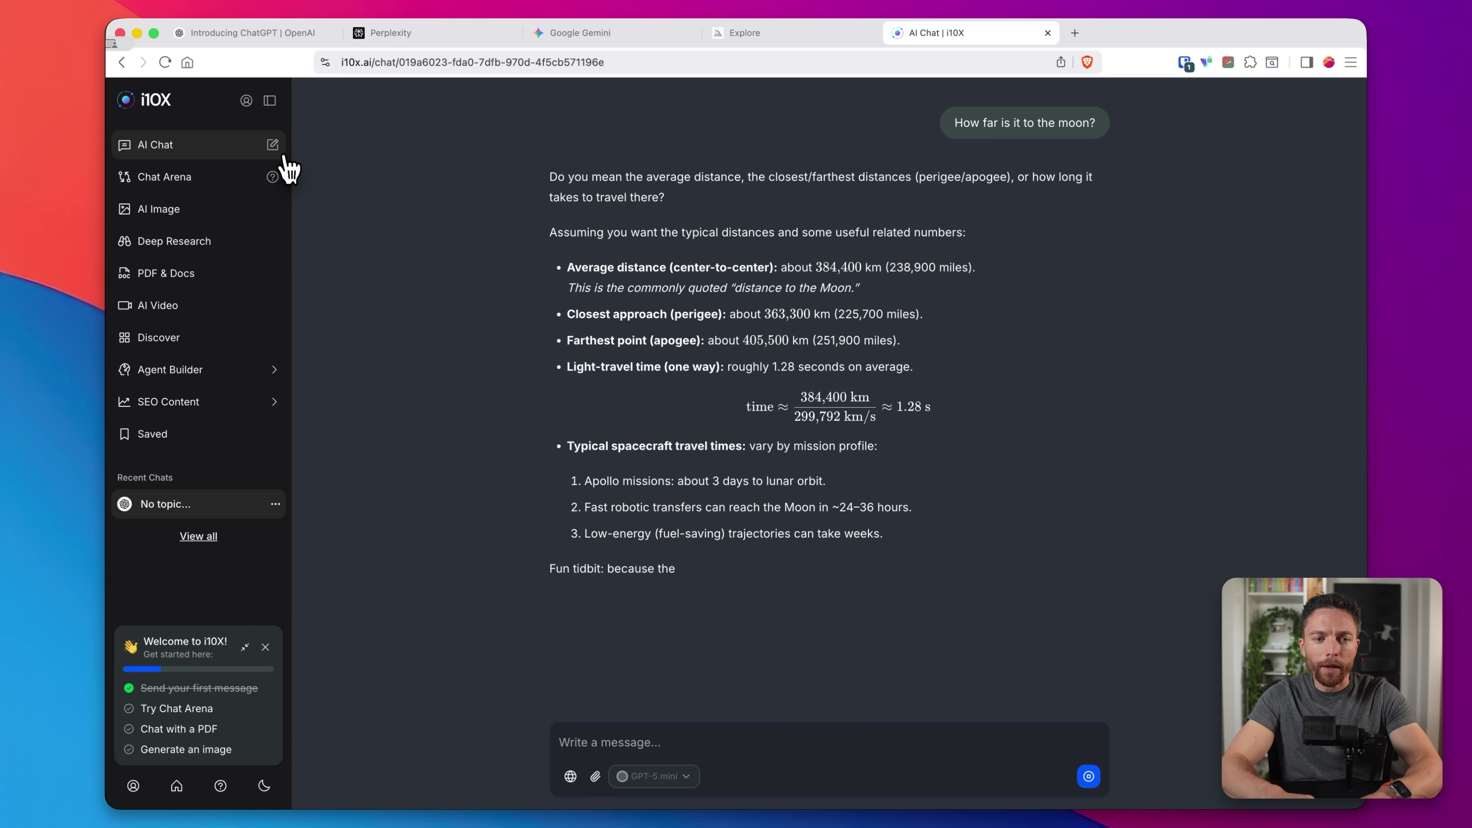
Step: Start a new empty chat and browse the list of available chat models
click(272, 145)
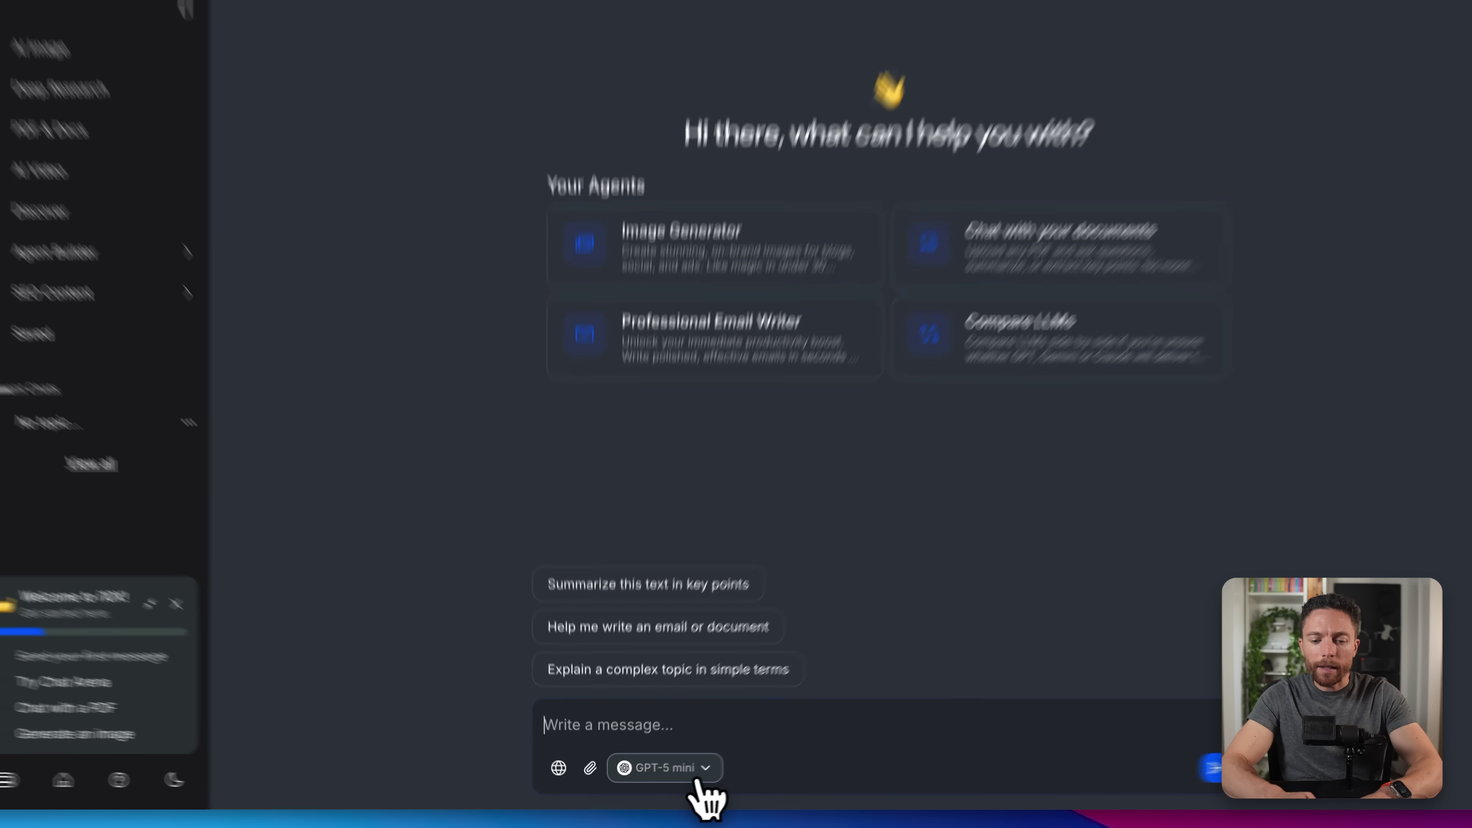
click(685, 777)
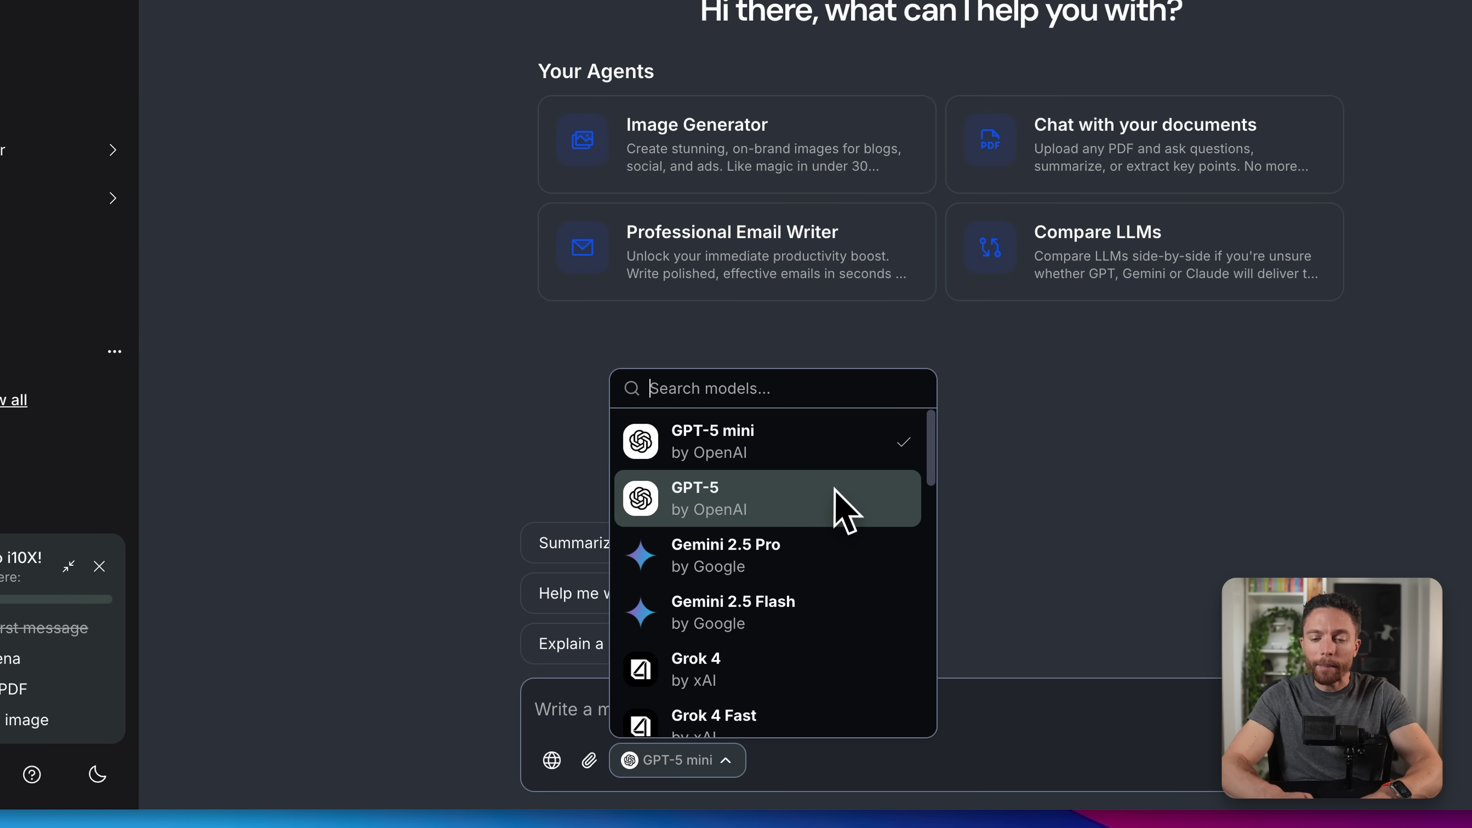
scroll(832, 499, down, 1)
scroll(832, 498, up, 1)
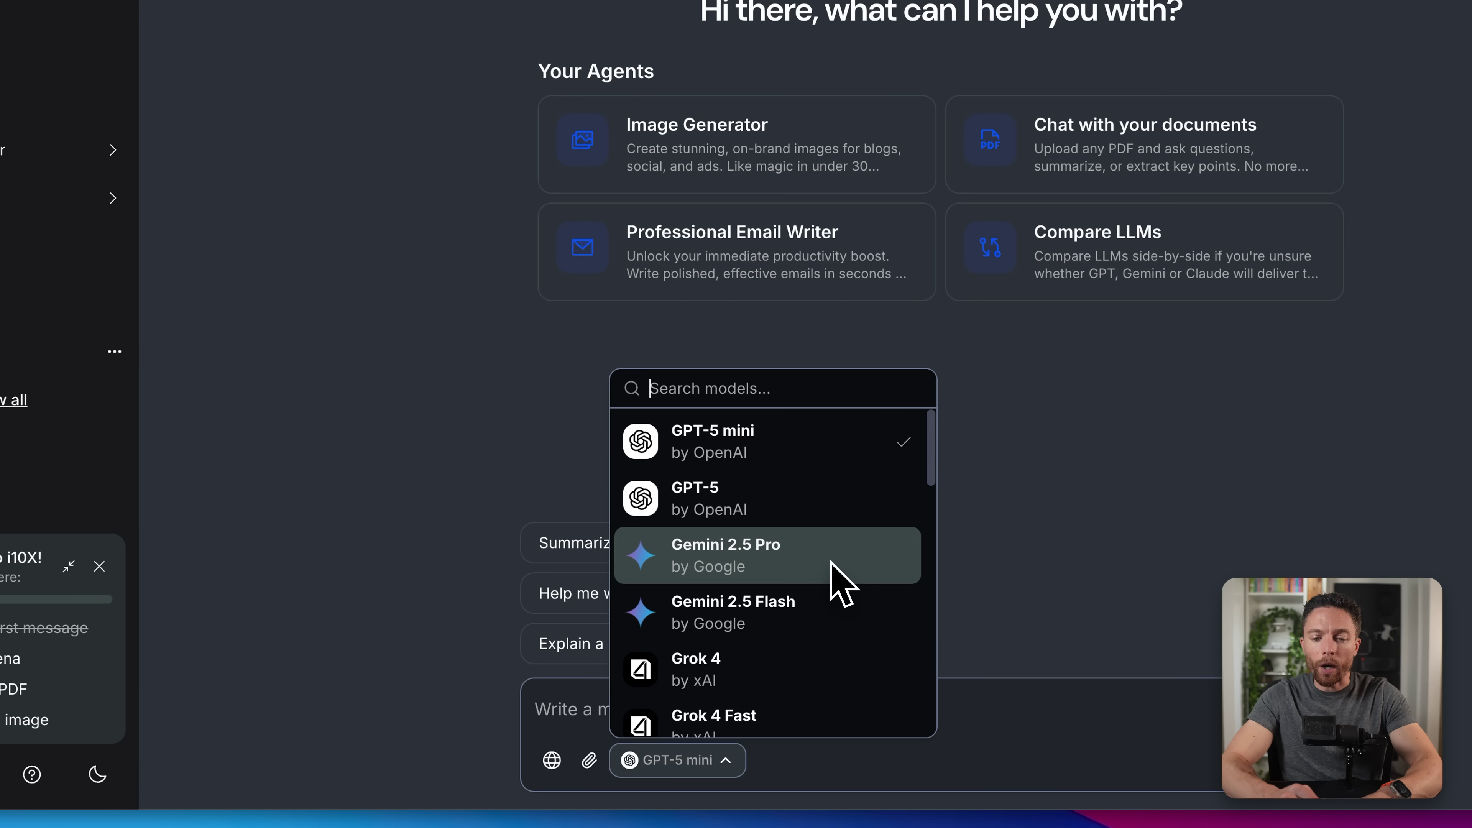
scroll(826, 597, down, 2)
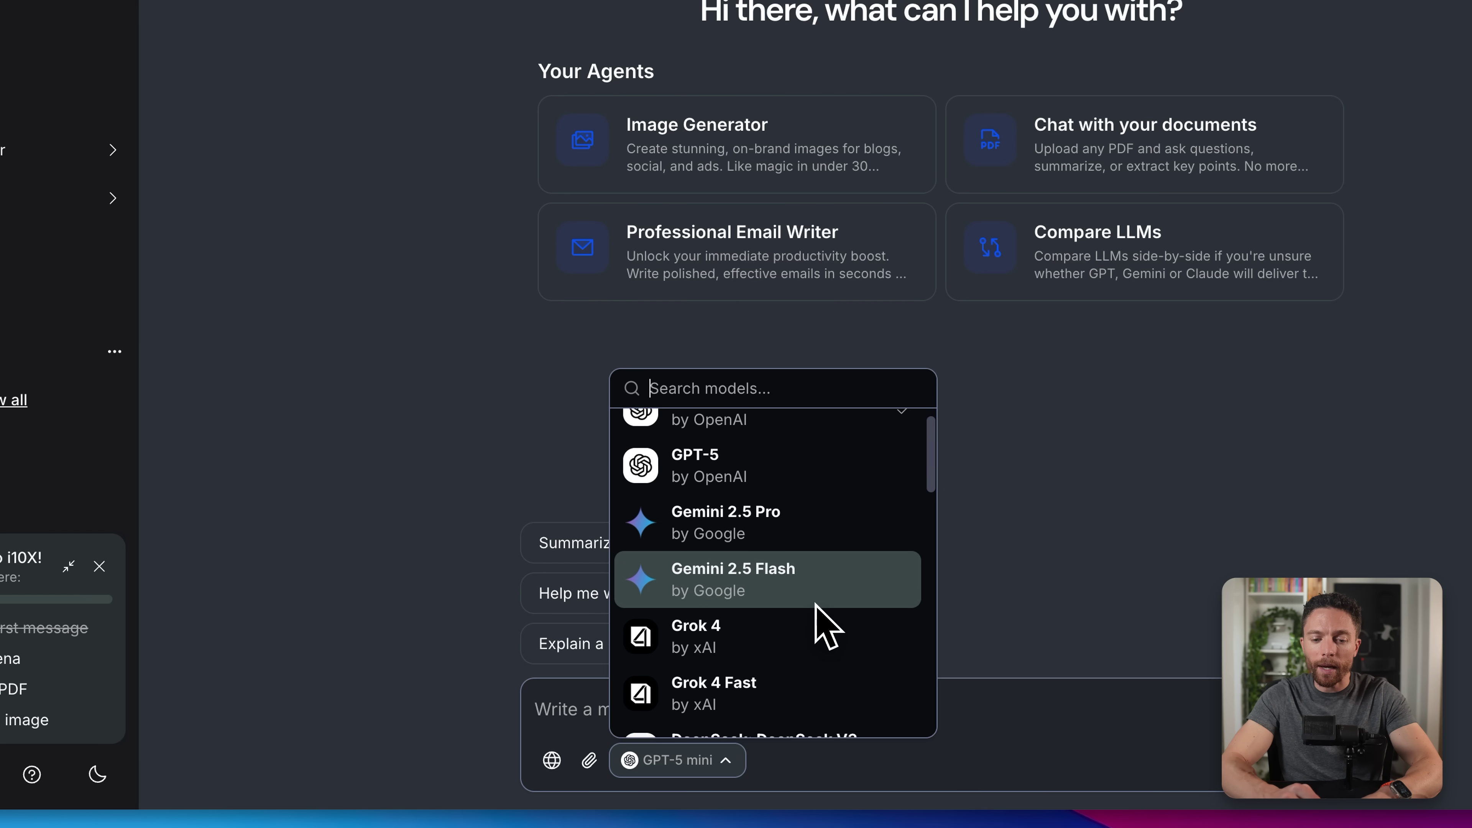
scroll(839, 580, down, 4)
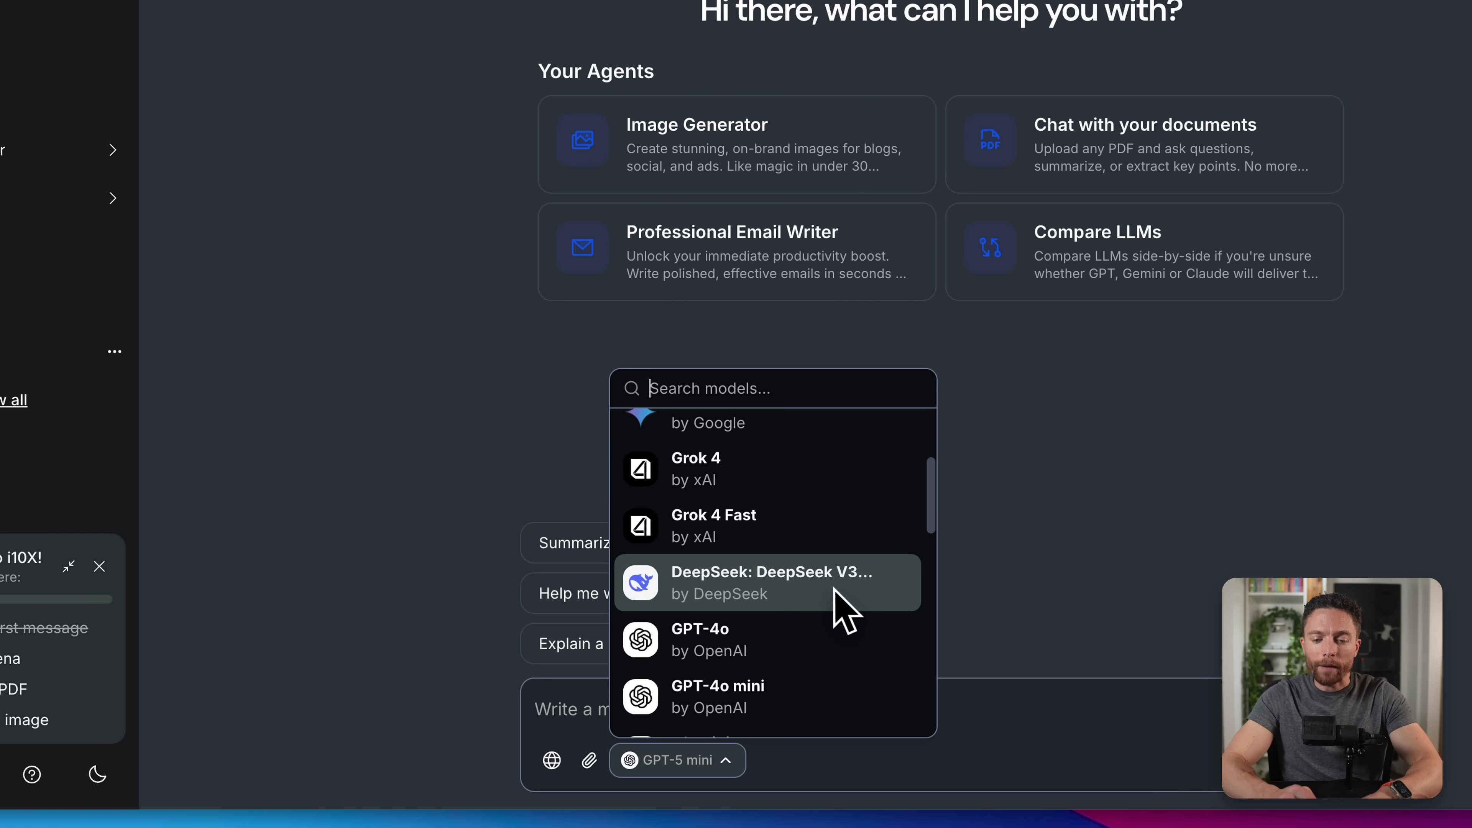
scroll(841, 611, down, 2)
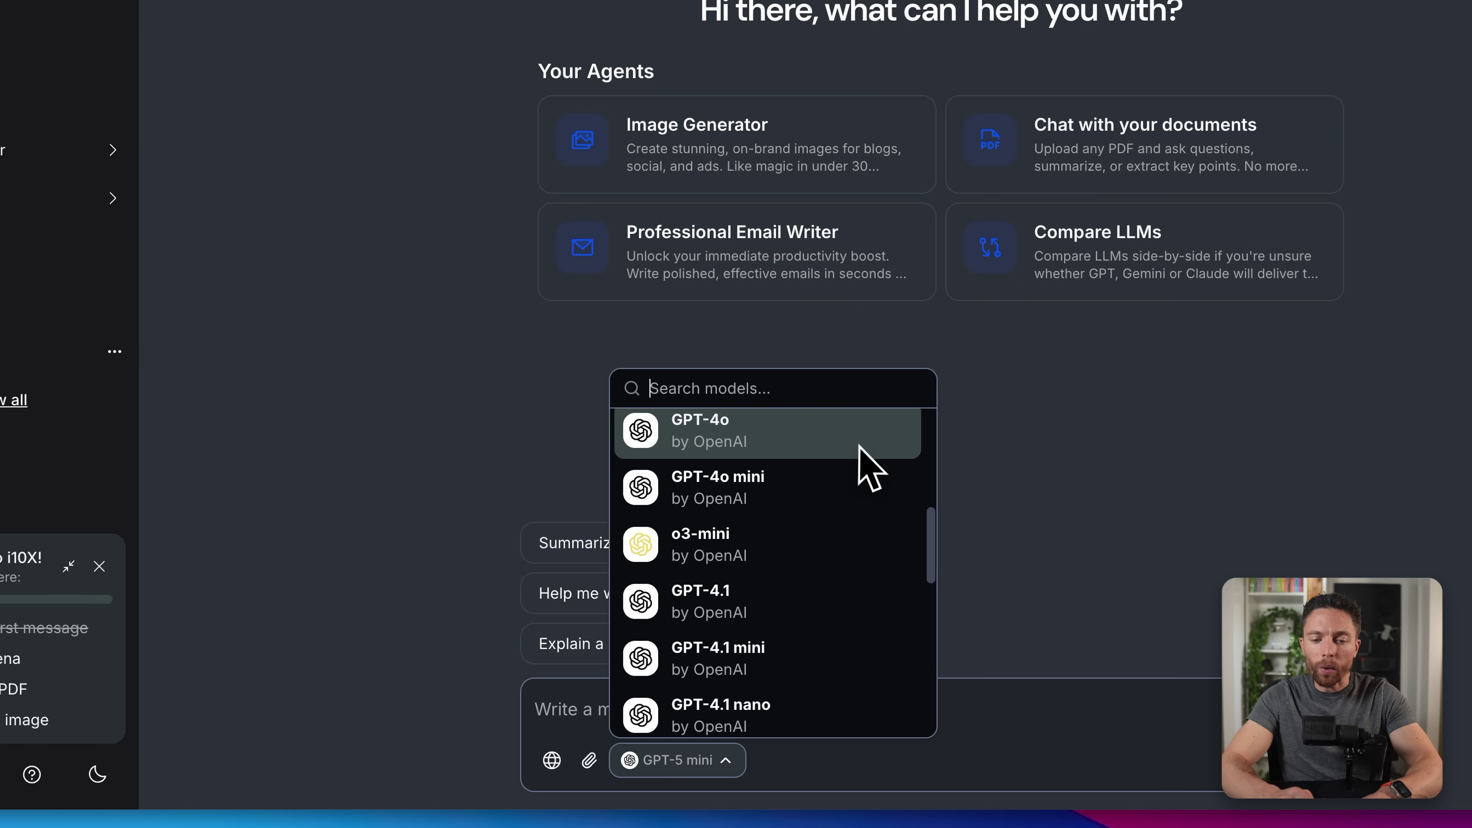
scroll(854, 516, down, 5)
scroll(854, 516, down, 3)
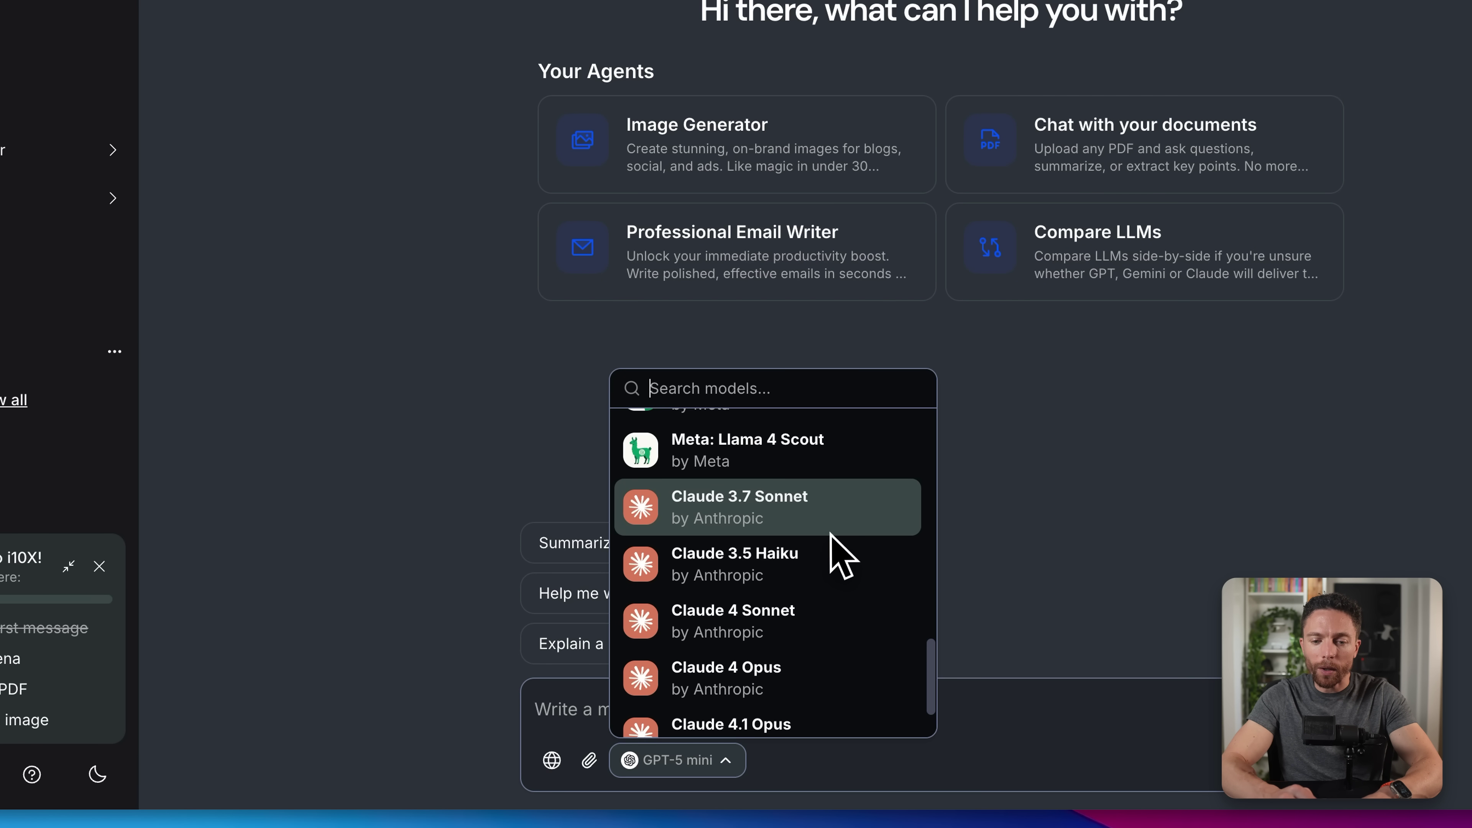
scroll(830, 533, up, 1)
scroll(826, 577, down, 3)
scroll(822, 577, up, 5)
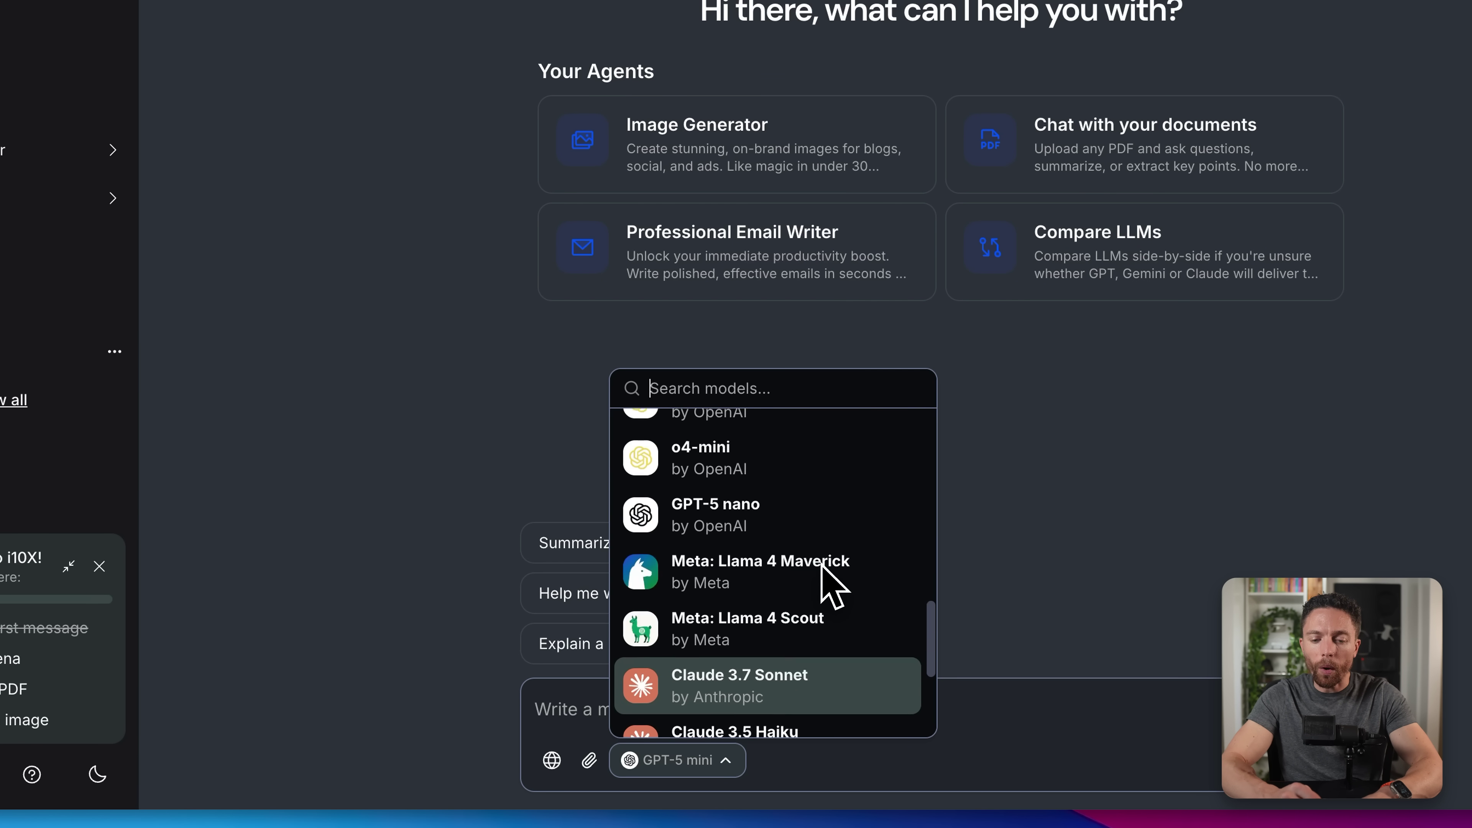
scroll(822, 574, up, 12)
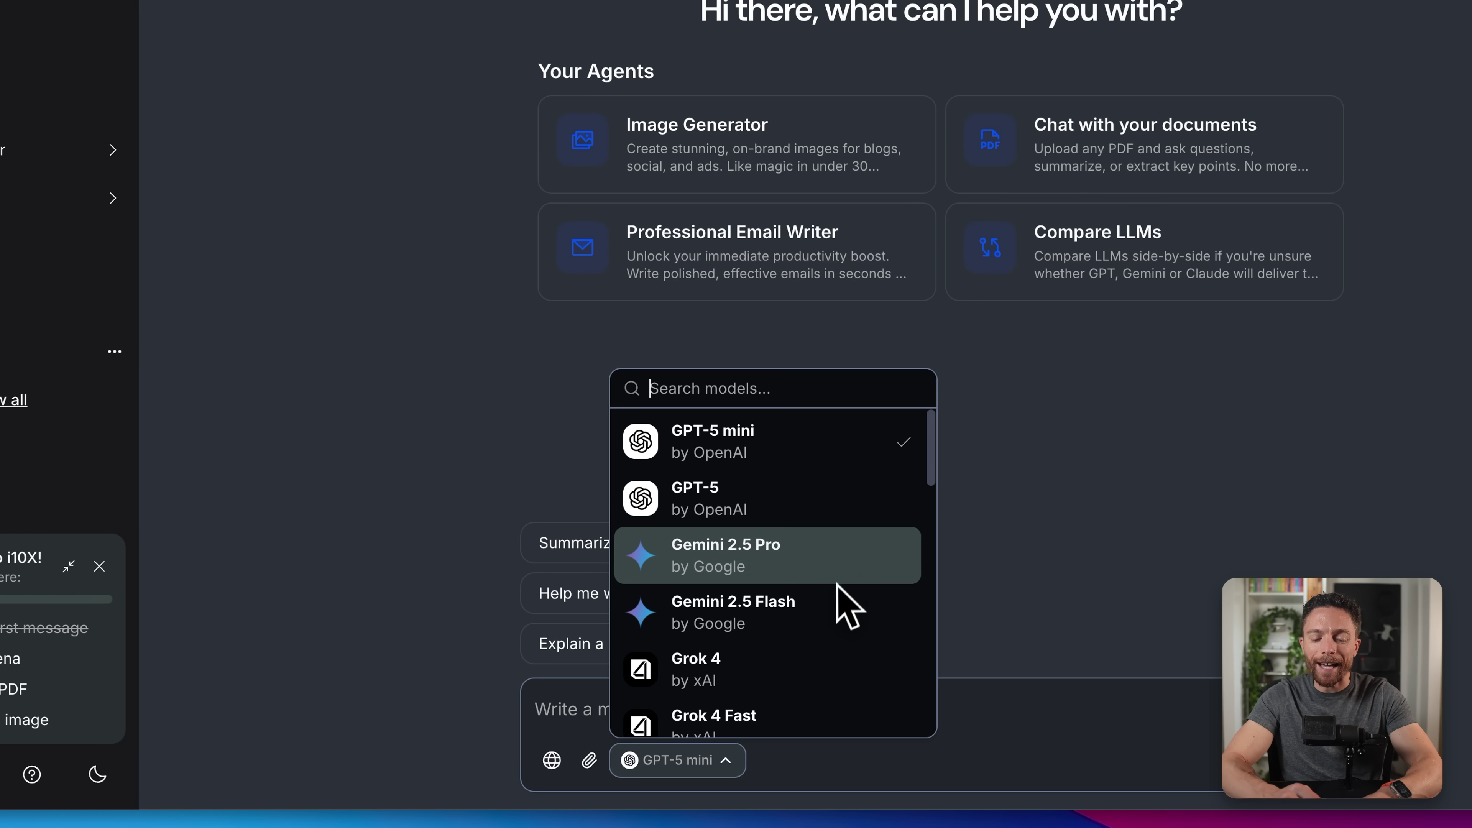
scroll(847, 586, down, 3)
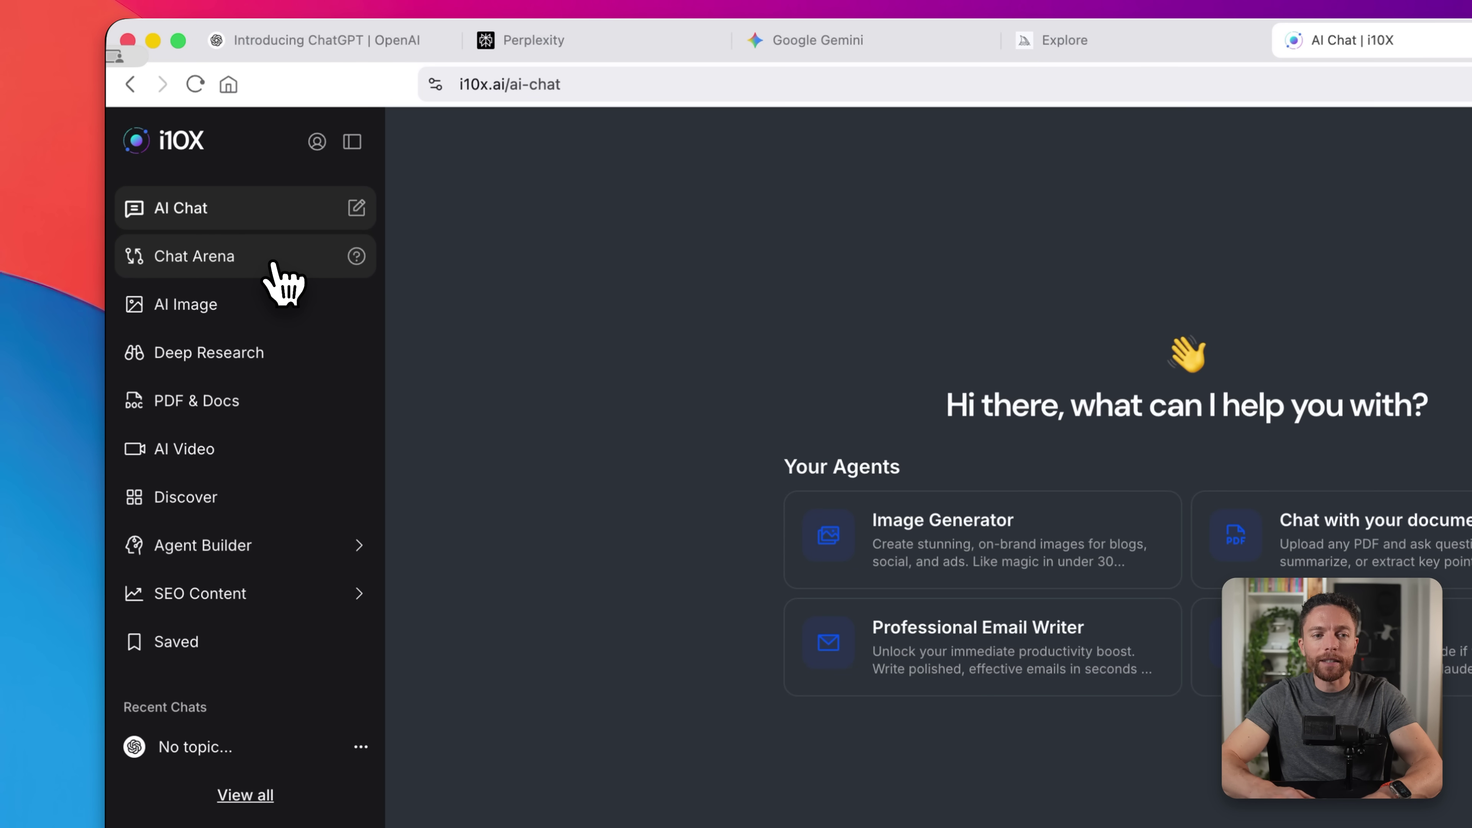
Step: Open Chat Arena and set the left pane to Claude 4.5 Sonnet
click(274, 266)
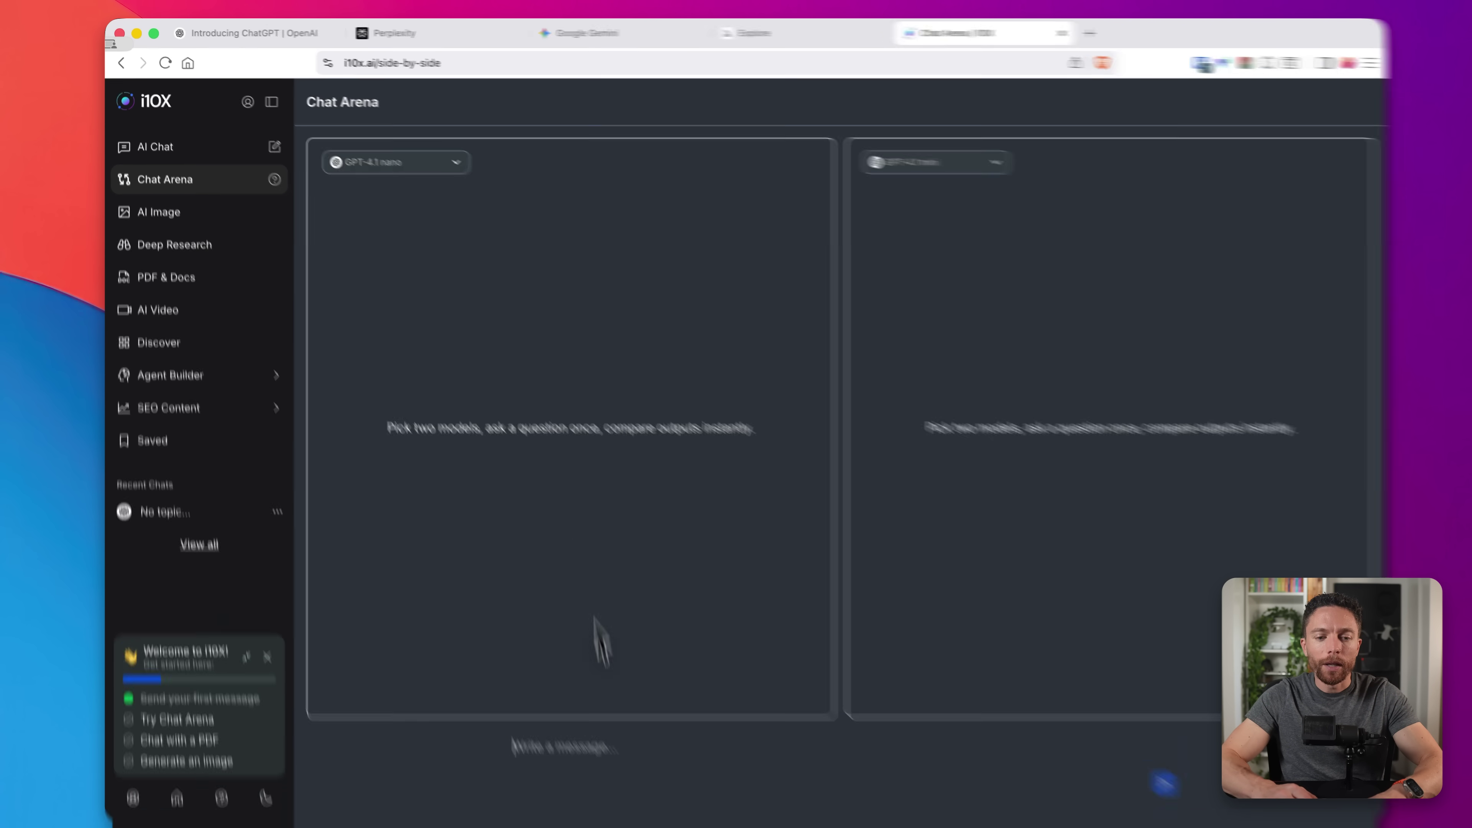
click(440, 164)
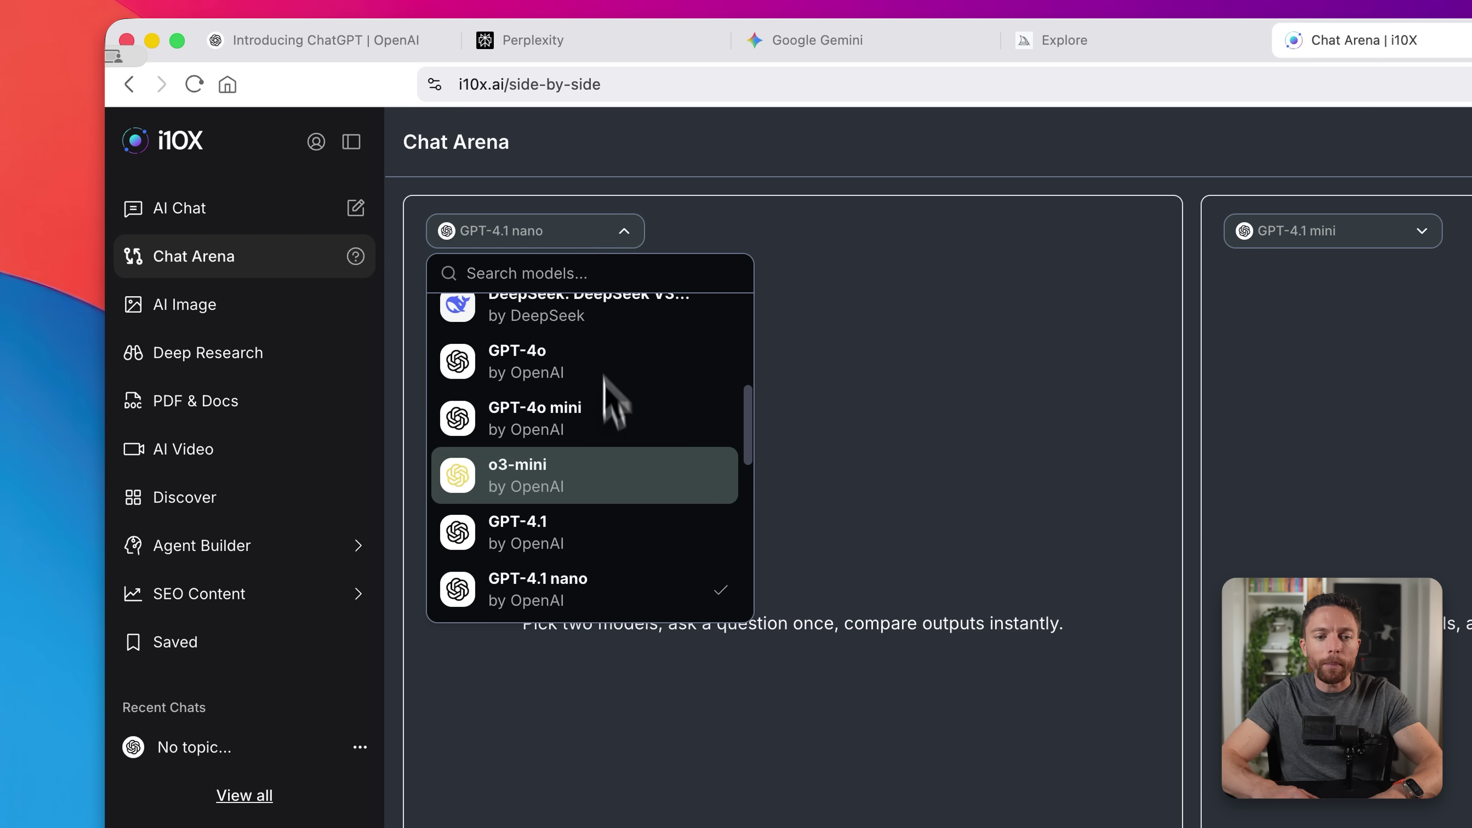
scroll(634, 503, down, 10)
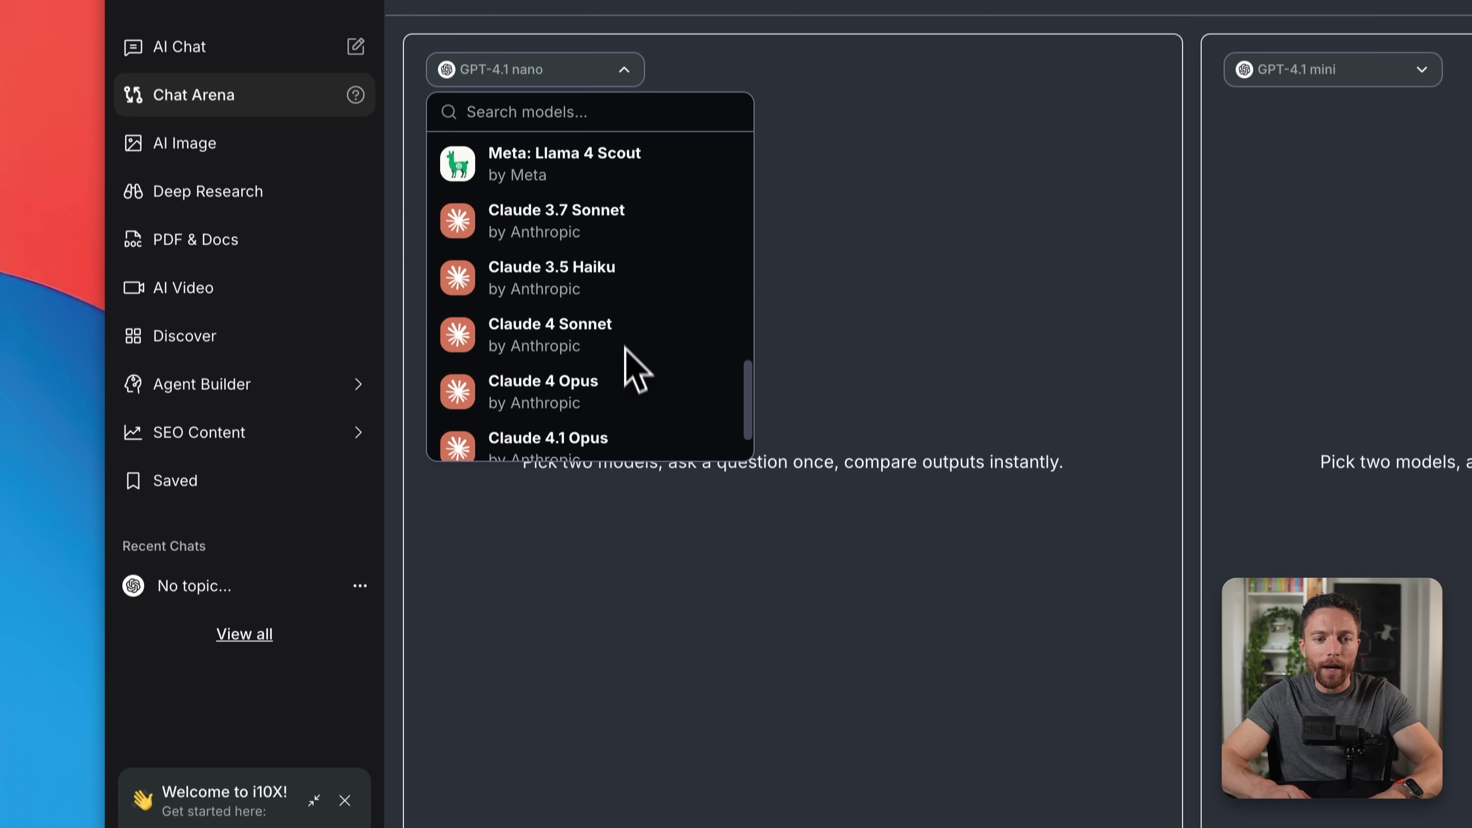
scroll(626, 337, down, 3)
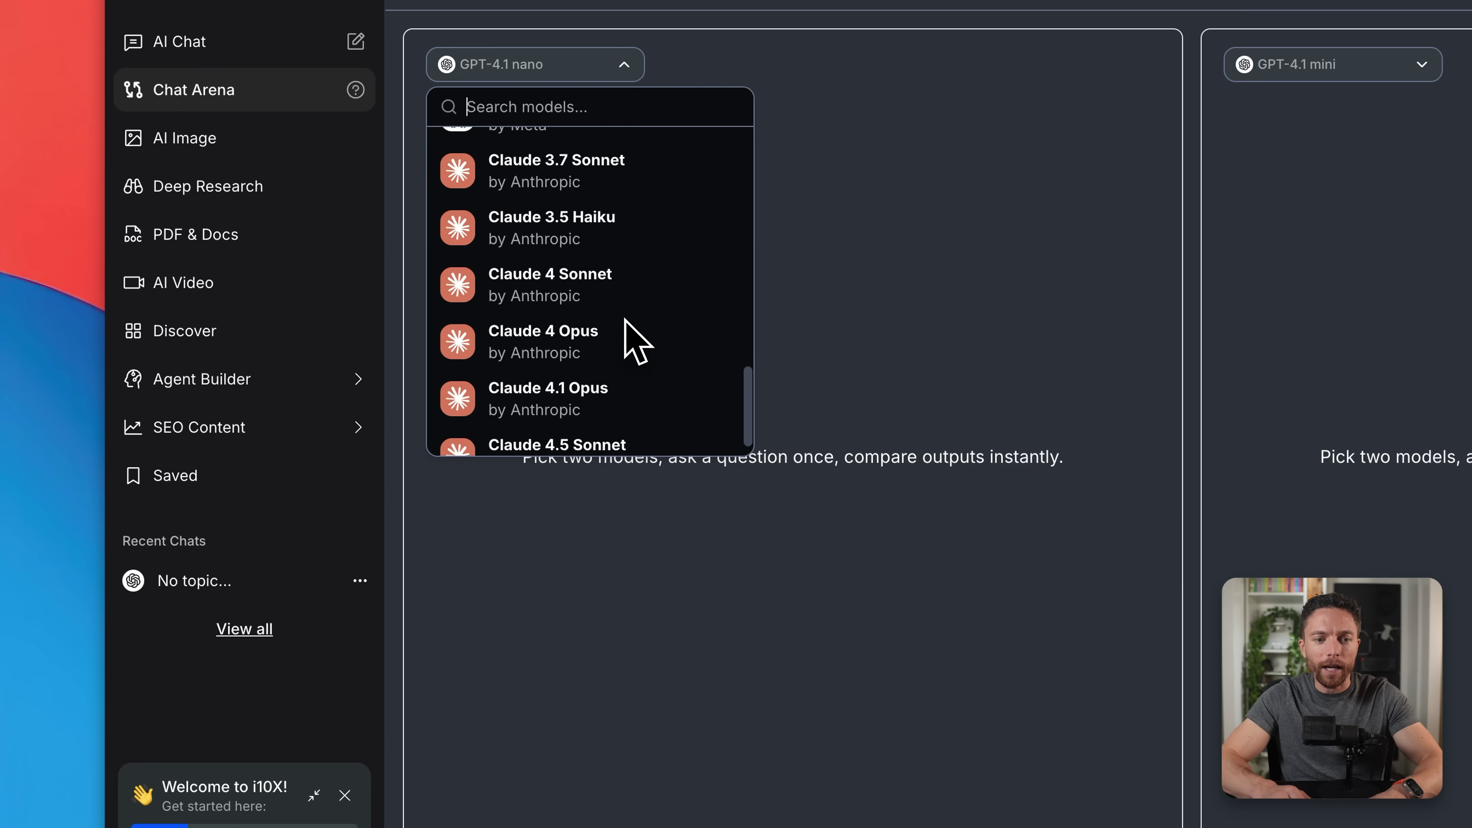
click(664, 428)
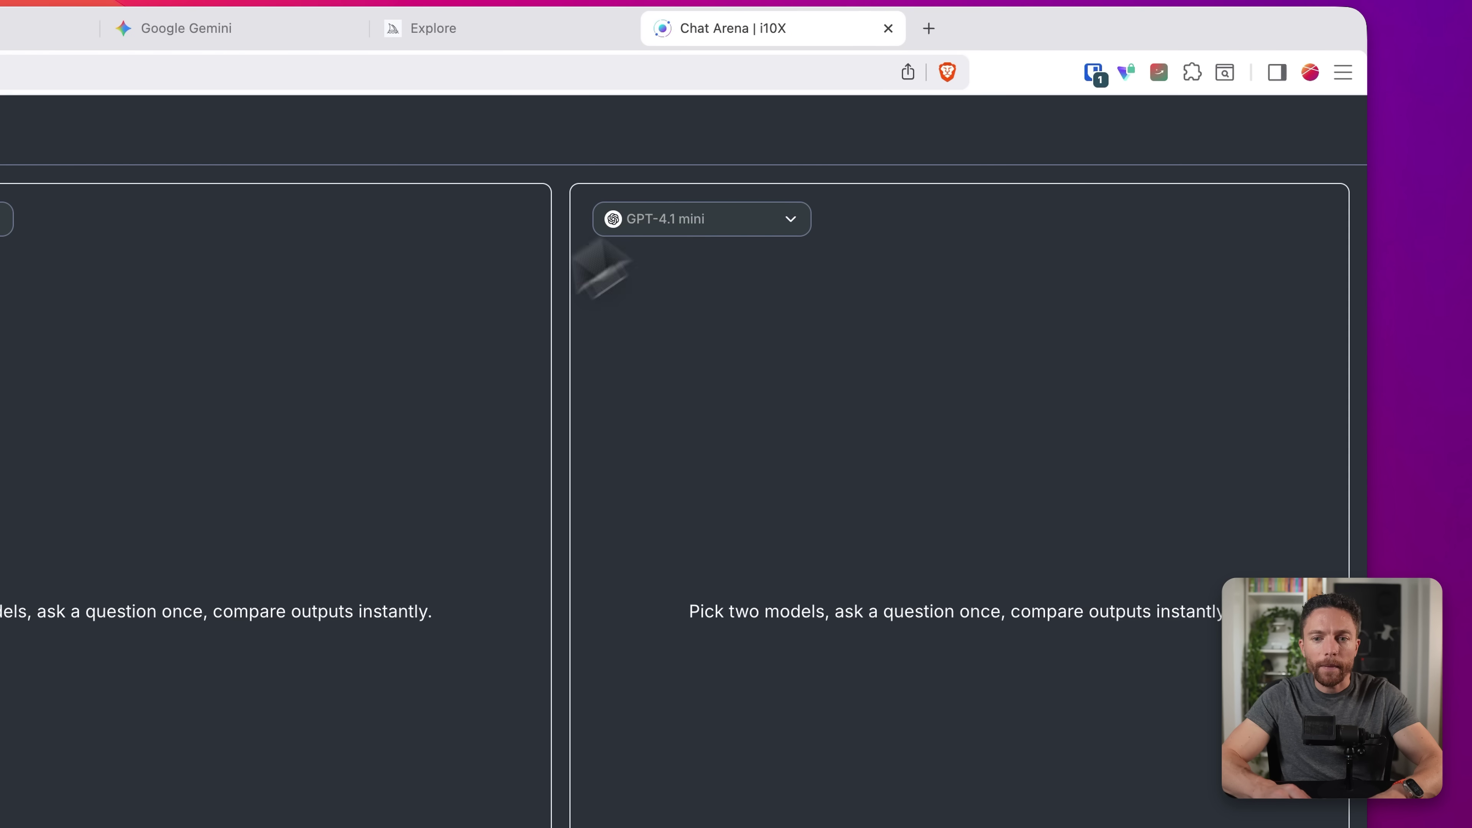
Step: Set the right pane's model to GPT-5
click(748, 220)
scroll(806, 401, up, 5)
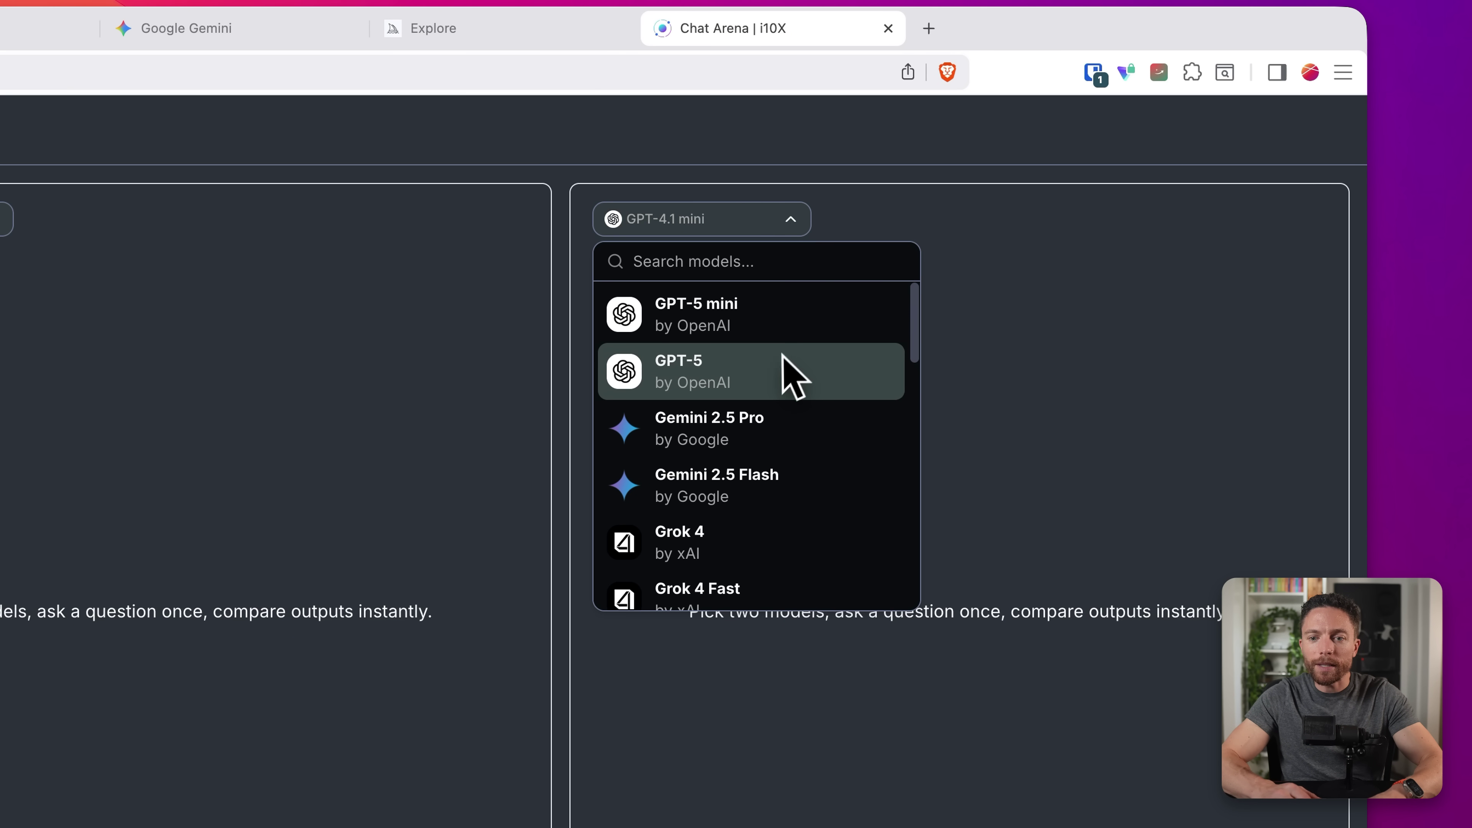
click(759, 375)
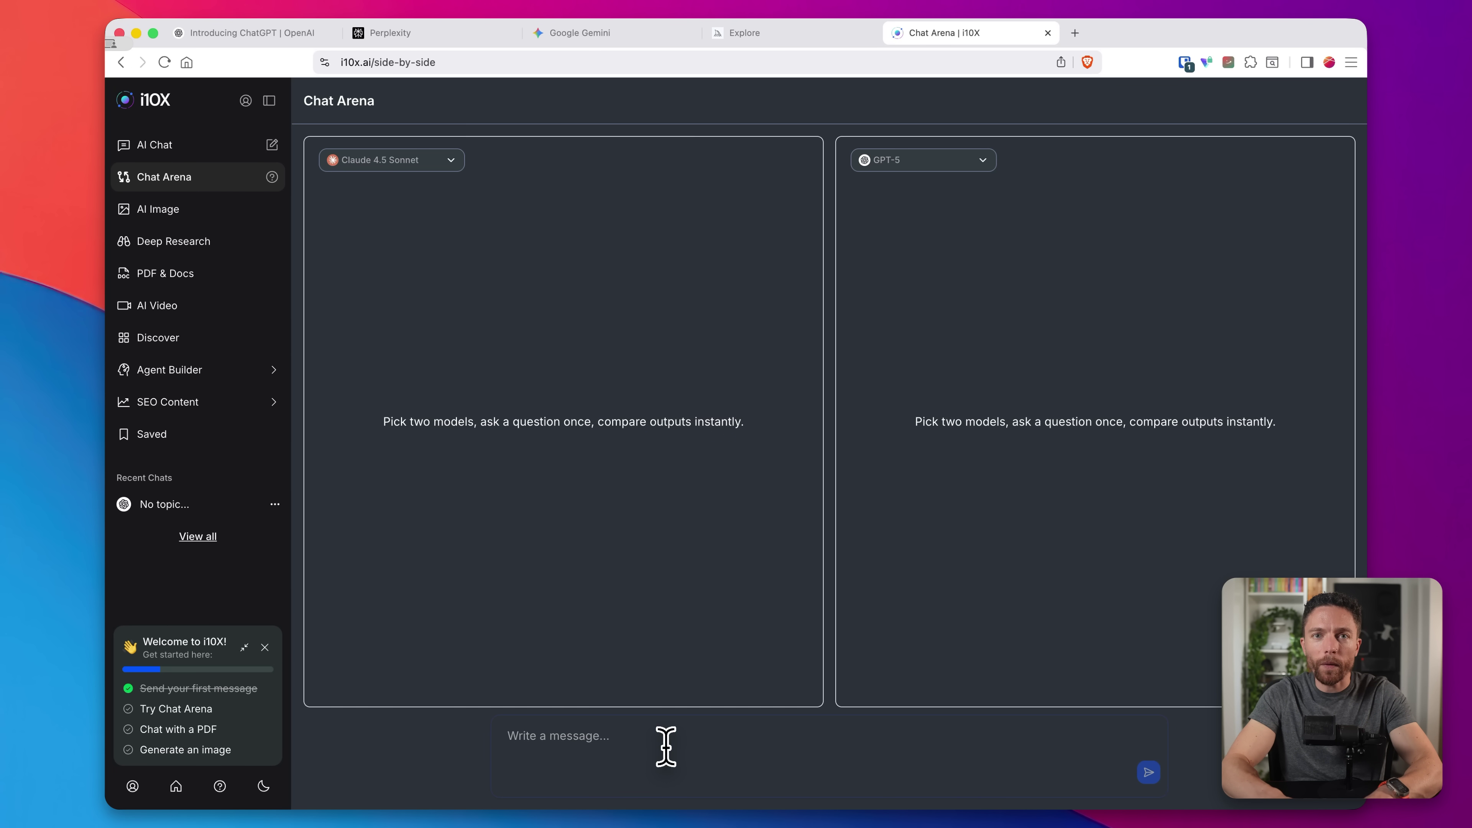
Step: Send the pasted course-announcement email prompt to both models and read both replies
text(Write a friendly email announcing a new online course I made about AI tools for beginners)
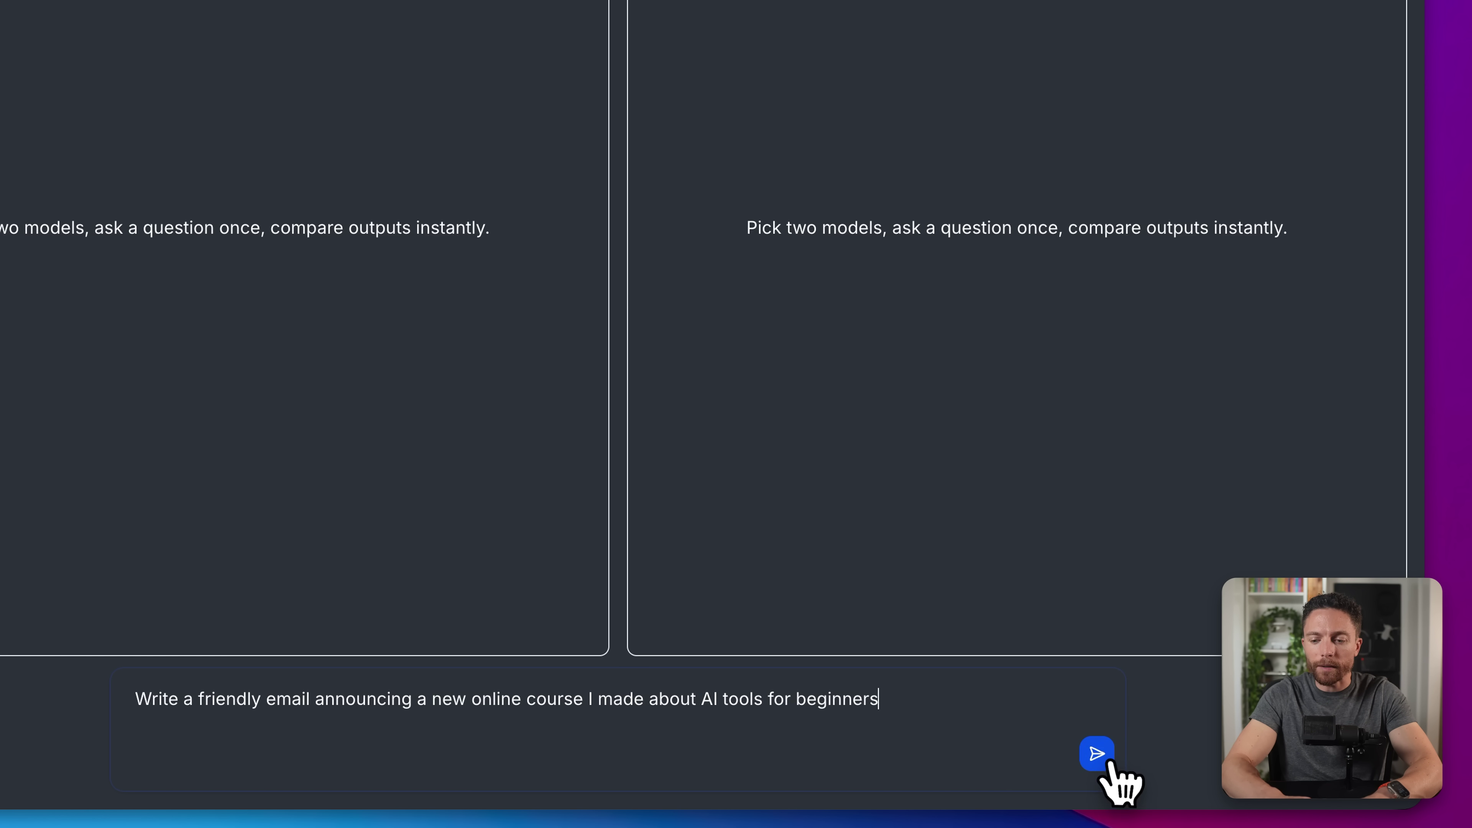
click(1097, 754)
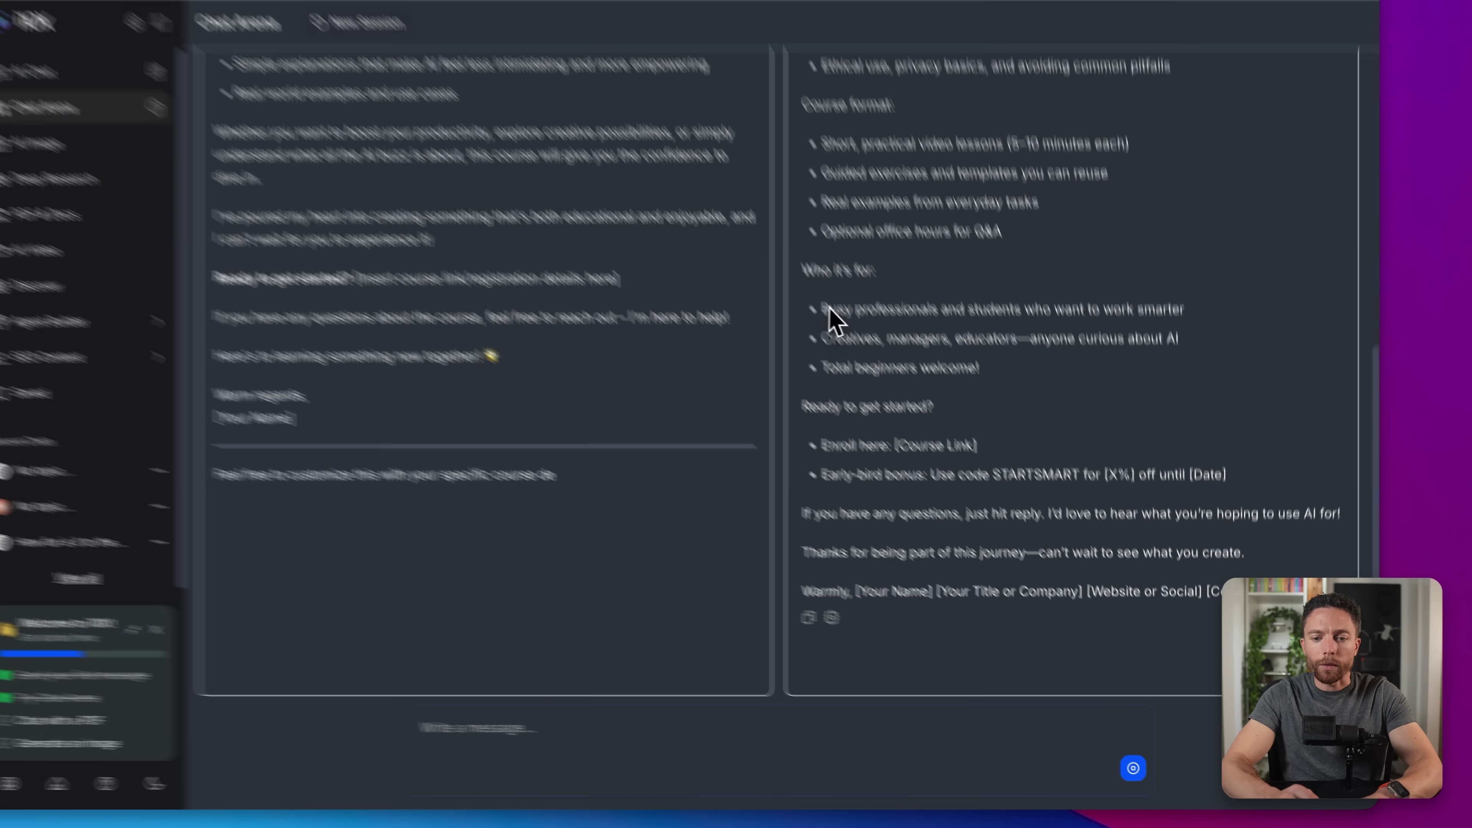
scroll(933, 418, up, 10)
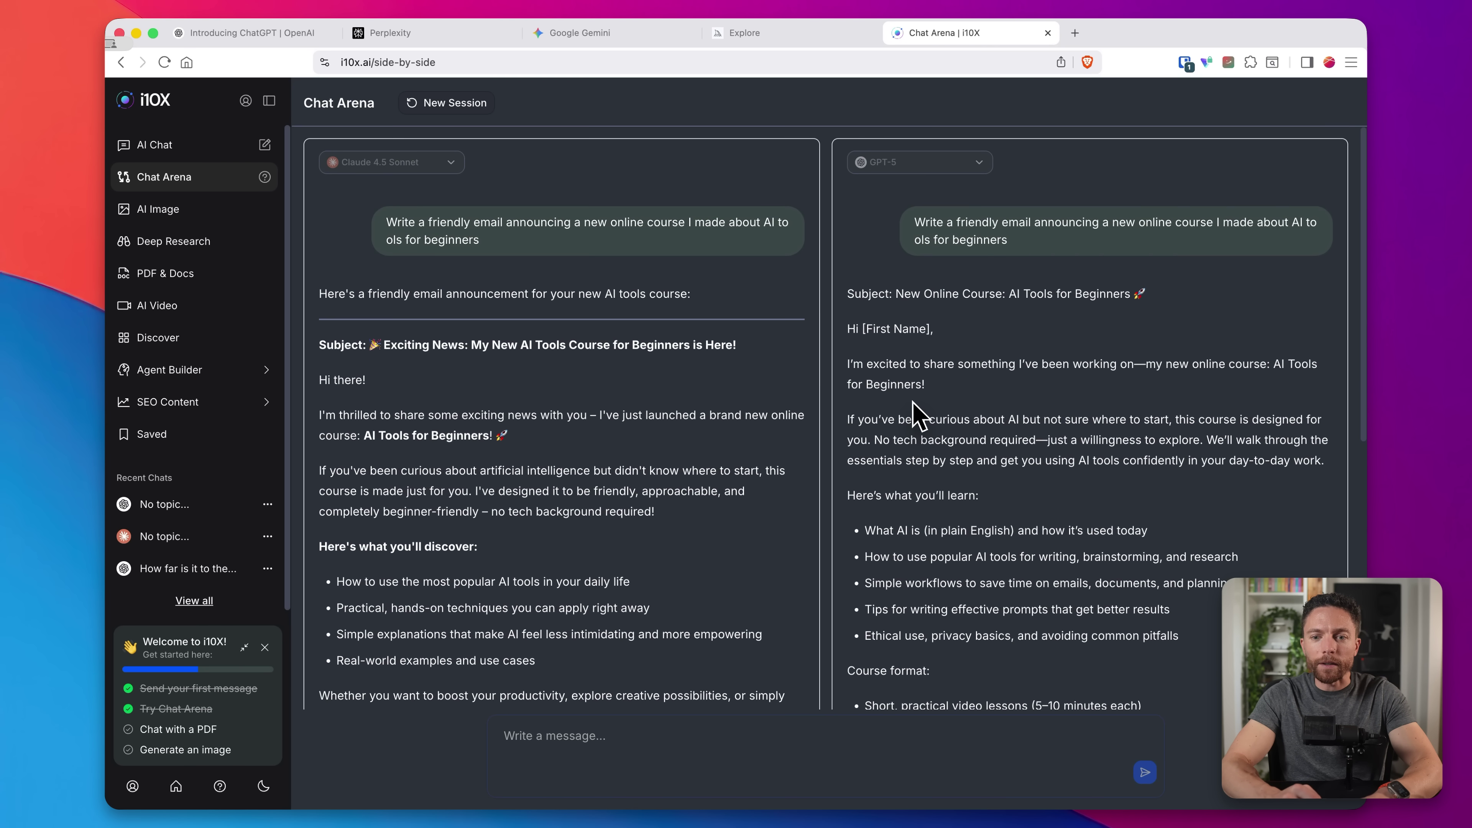
scroll(973, 295, down, 8)
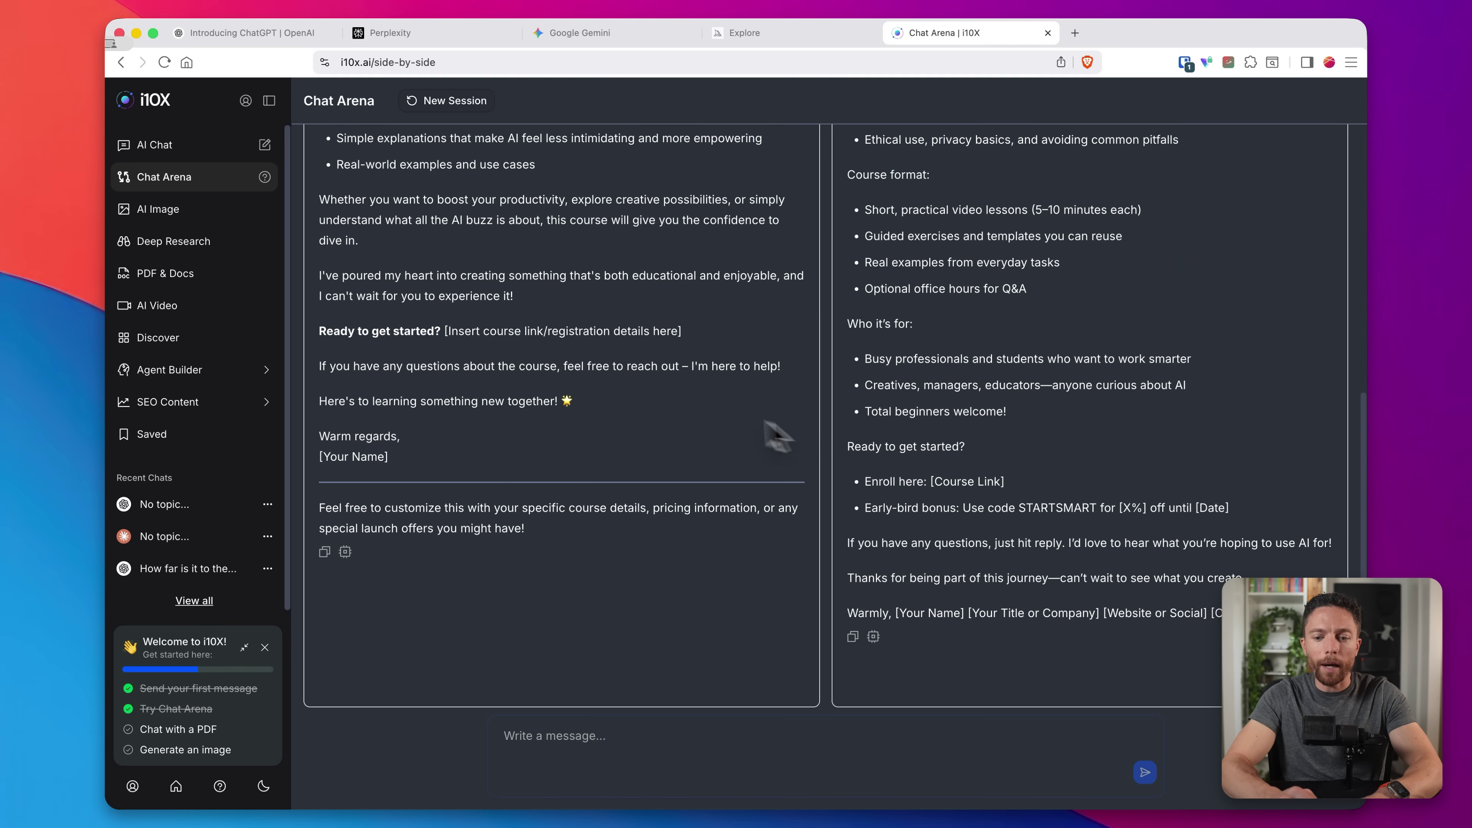
scroll(683, 406, up, 10)
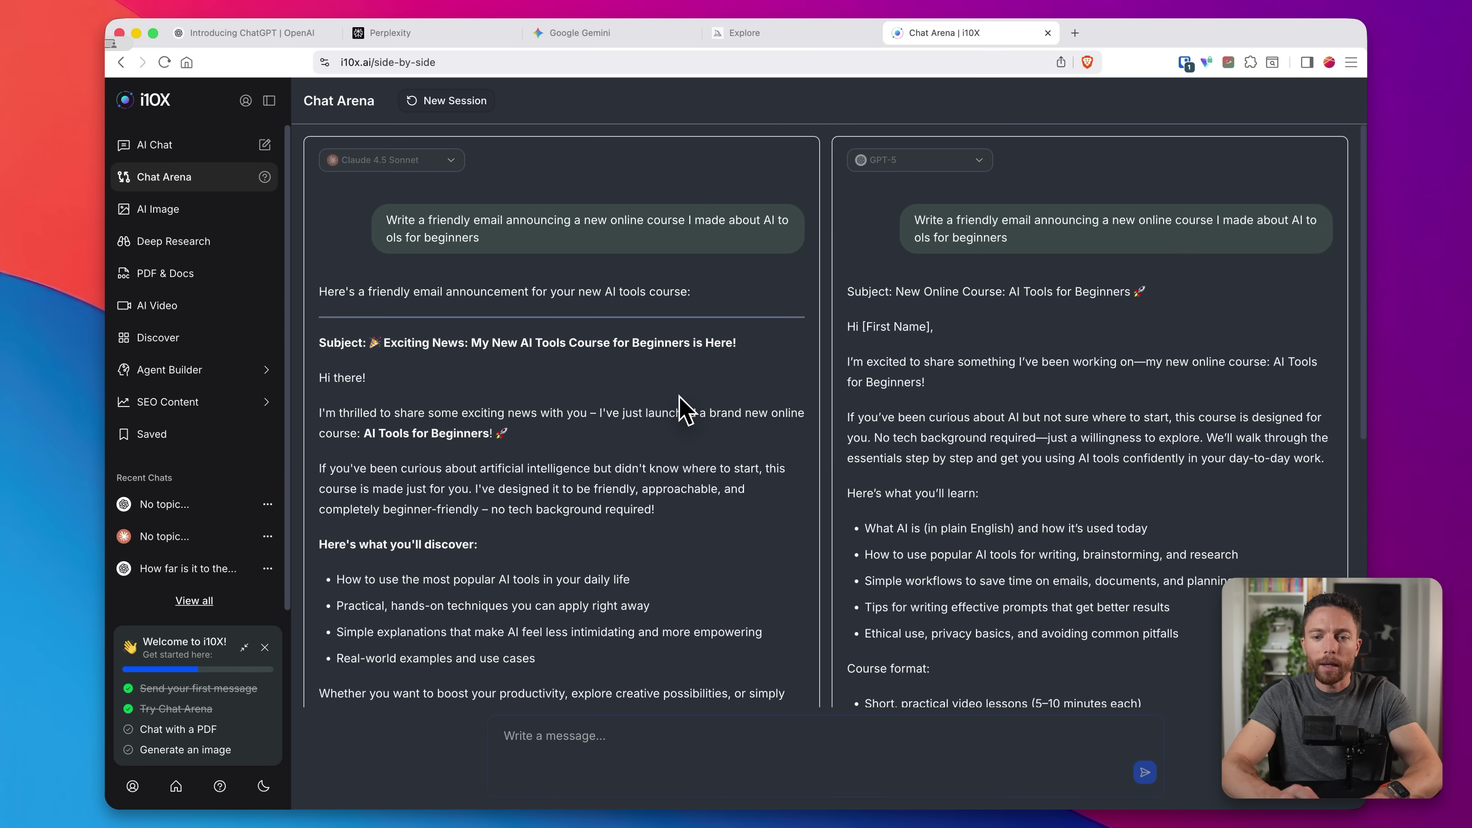
scroll(683, 406, down, 2)
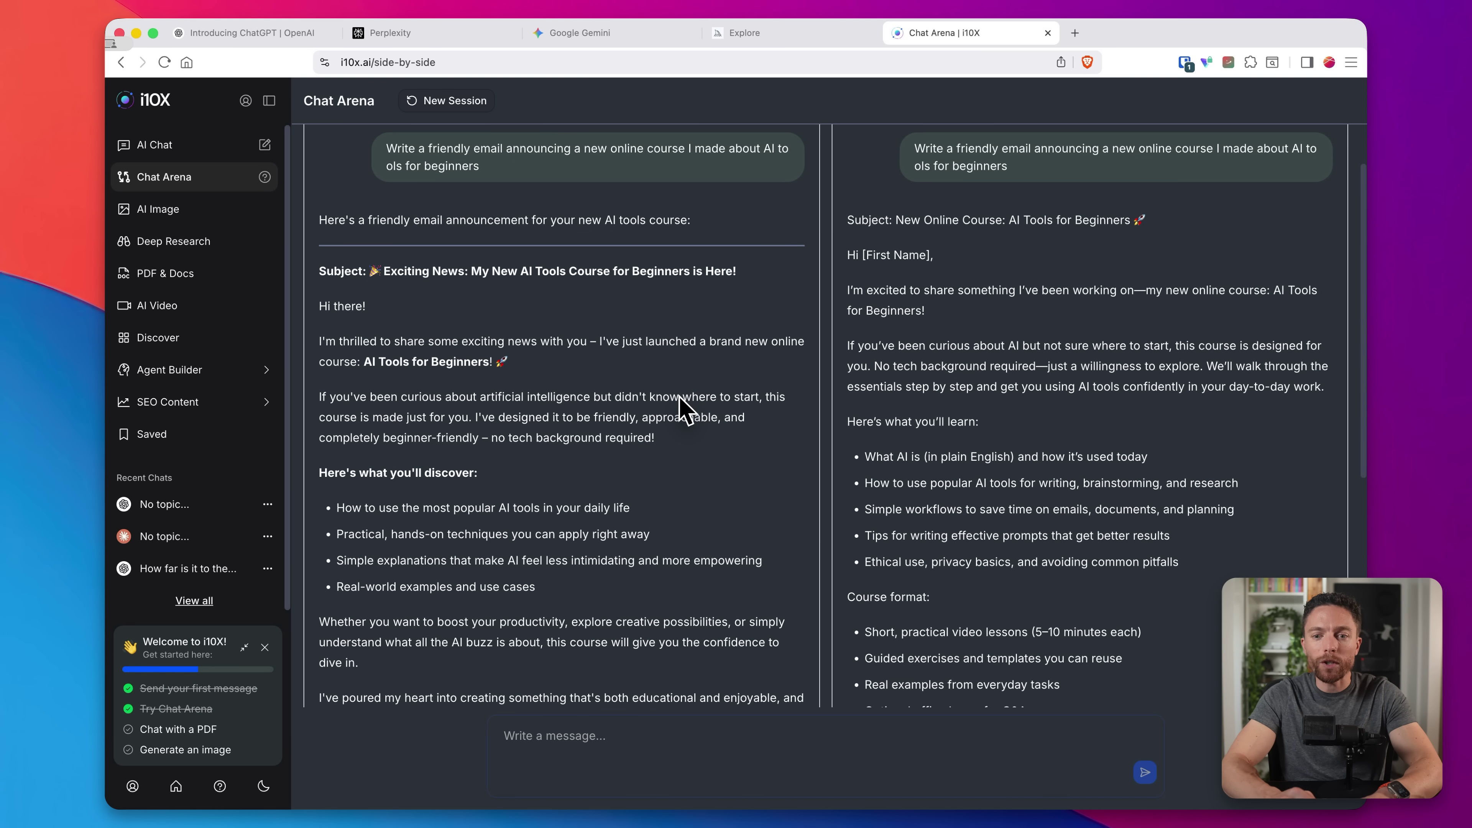
scroll(683, 406, up, 2)
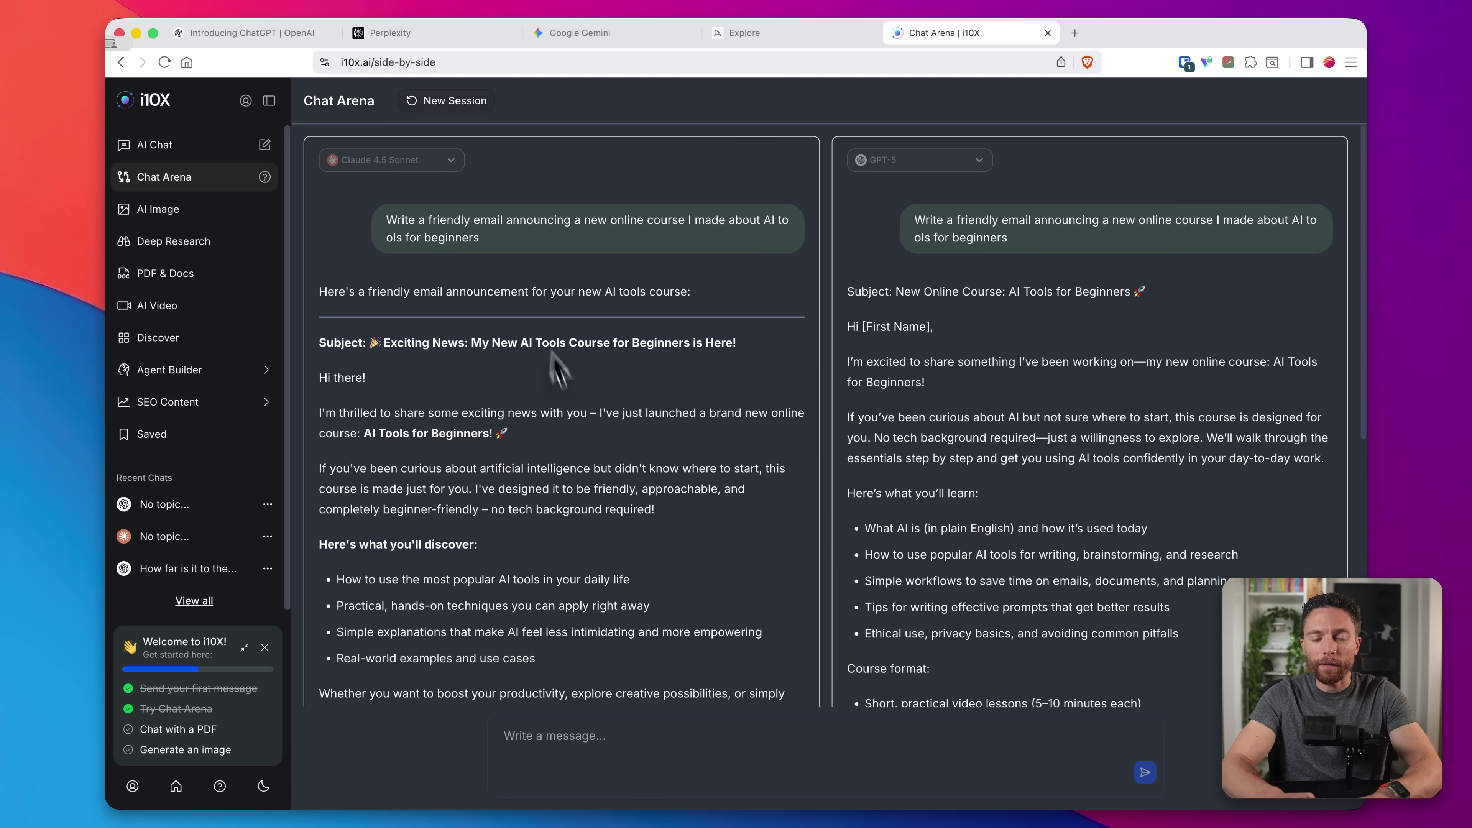
scroll(582, 418, down, 14)
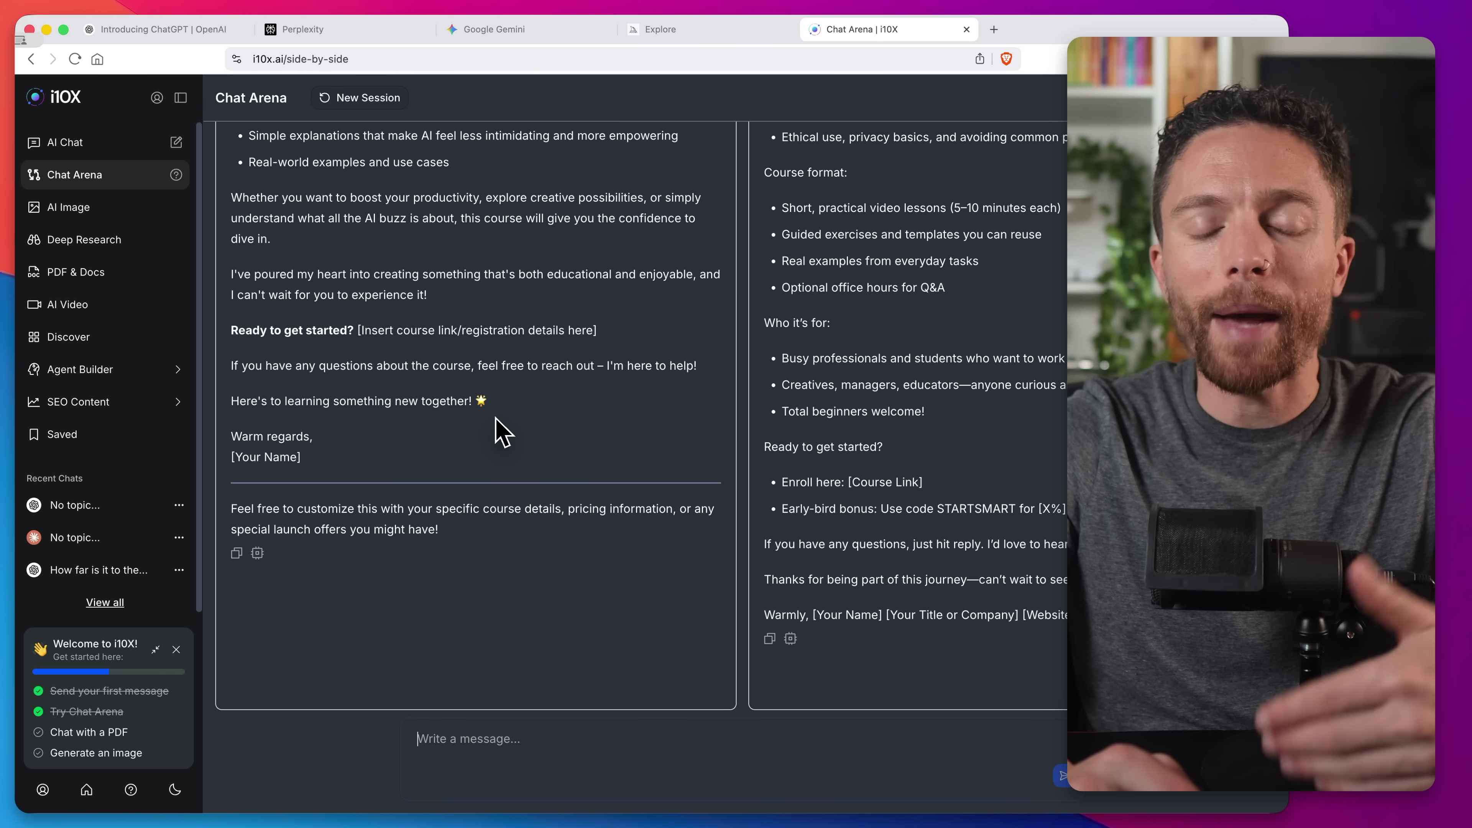
scroll(498, 426, up, 15)
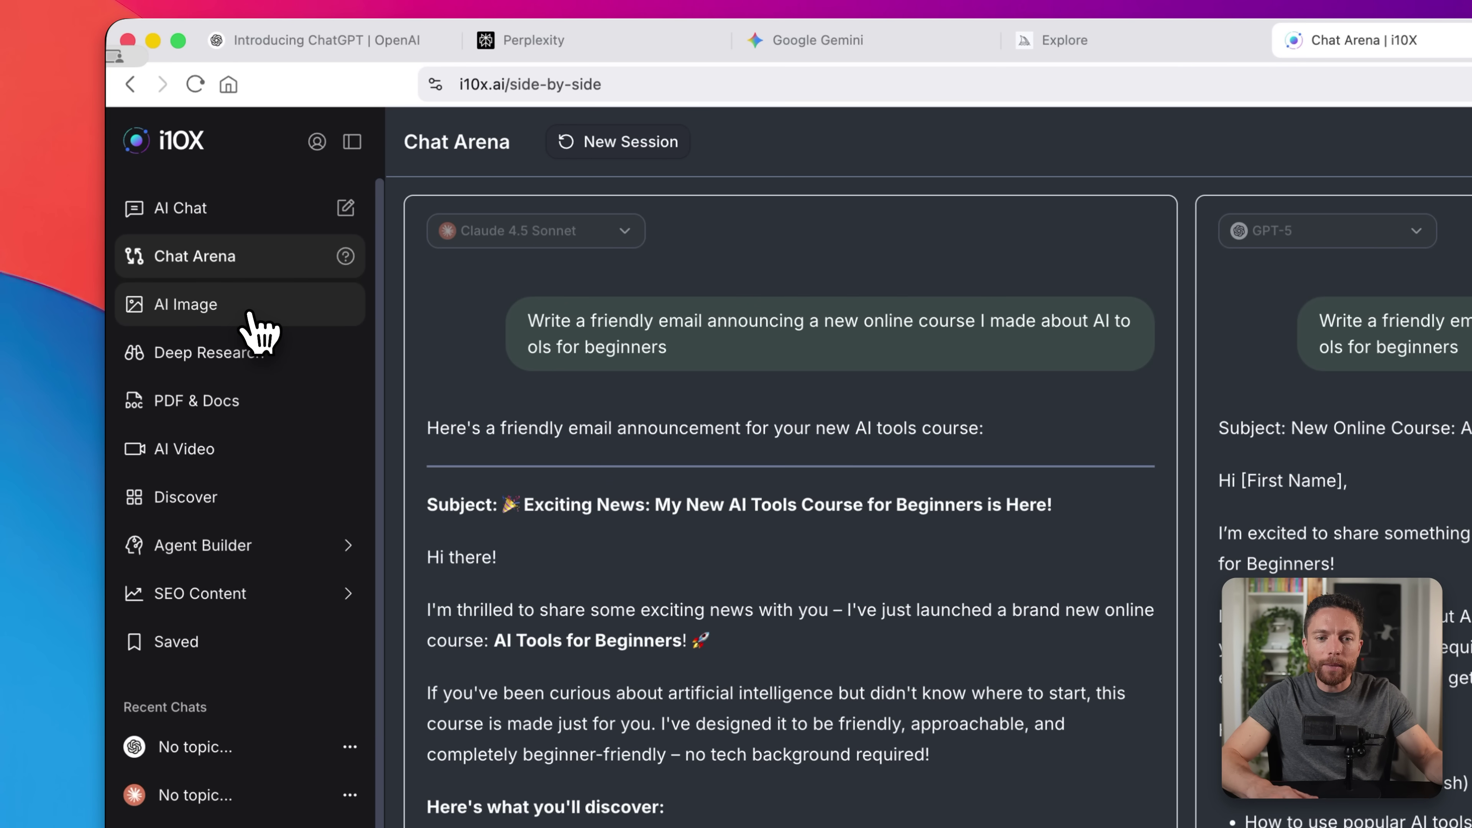
Step: In AI Image, keep Google Nano-Banana as the model and paste the newsletter prompt
click(252, 316)
click(510, 293)
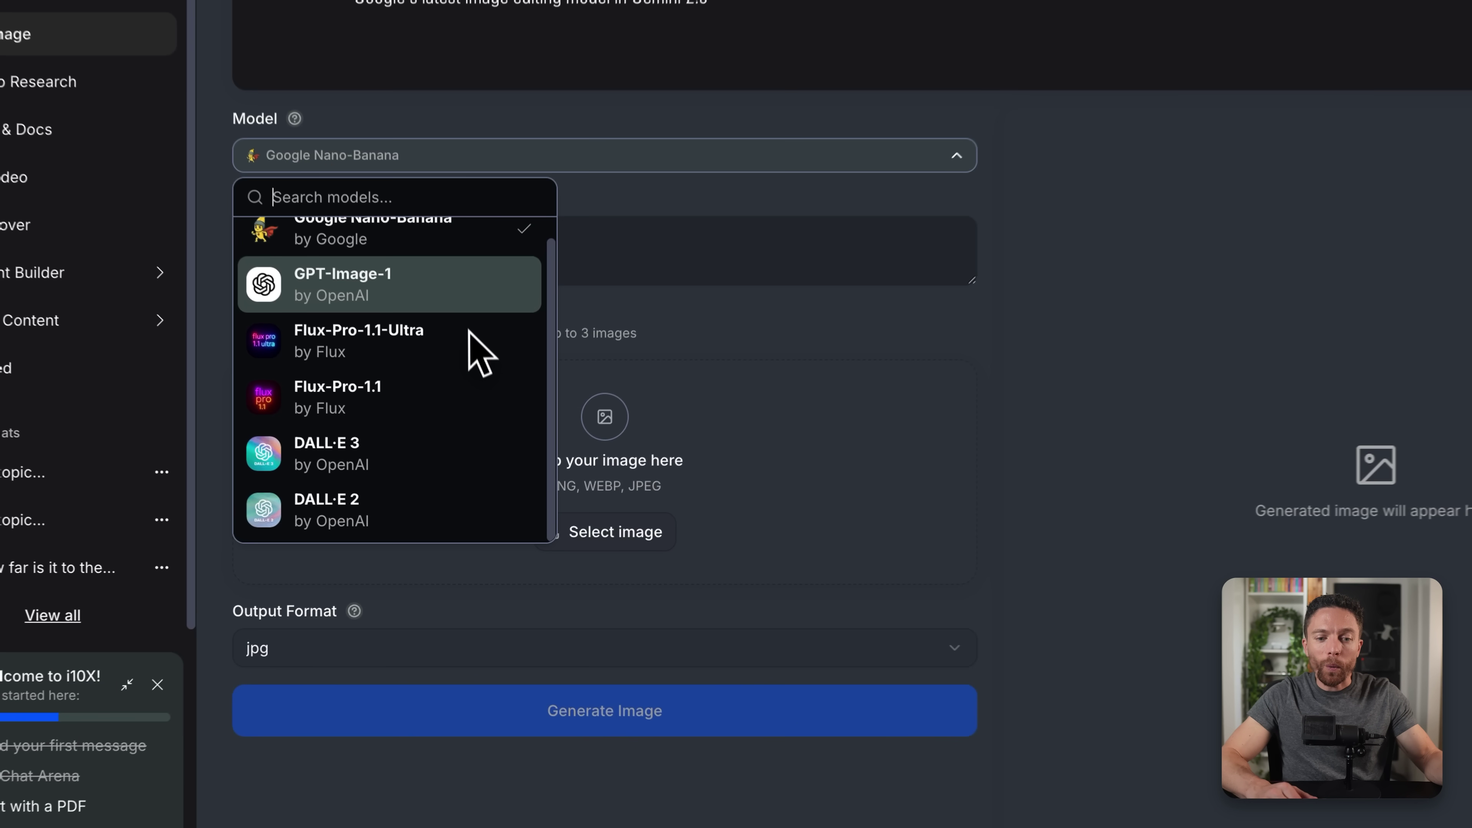
scroll(480, 415, down, 1)
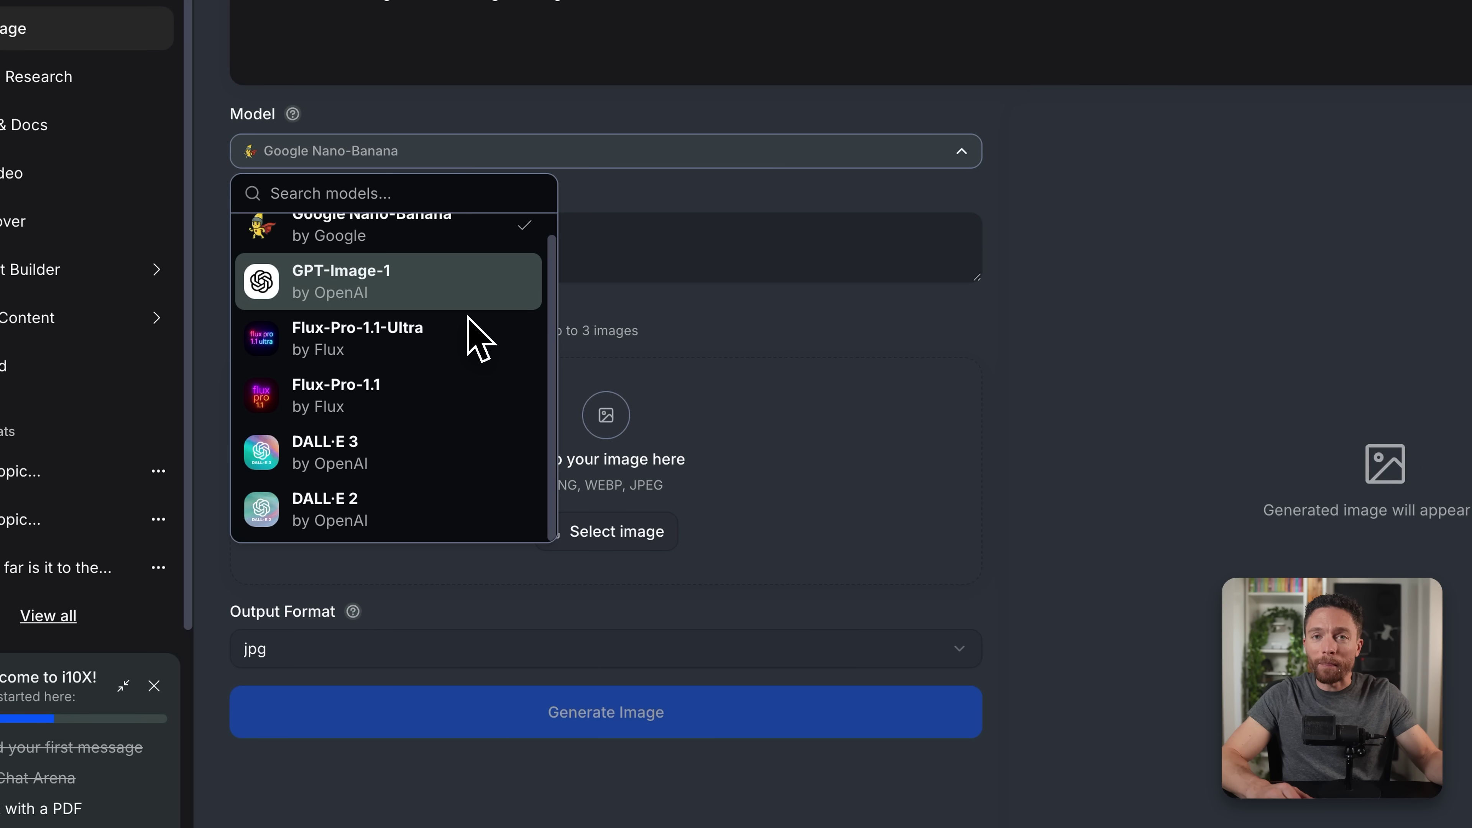
scroll(450, 505, up, 1)
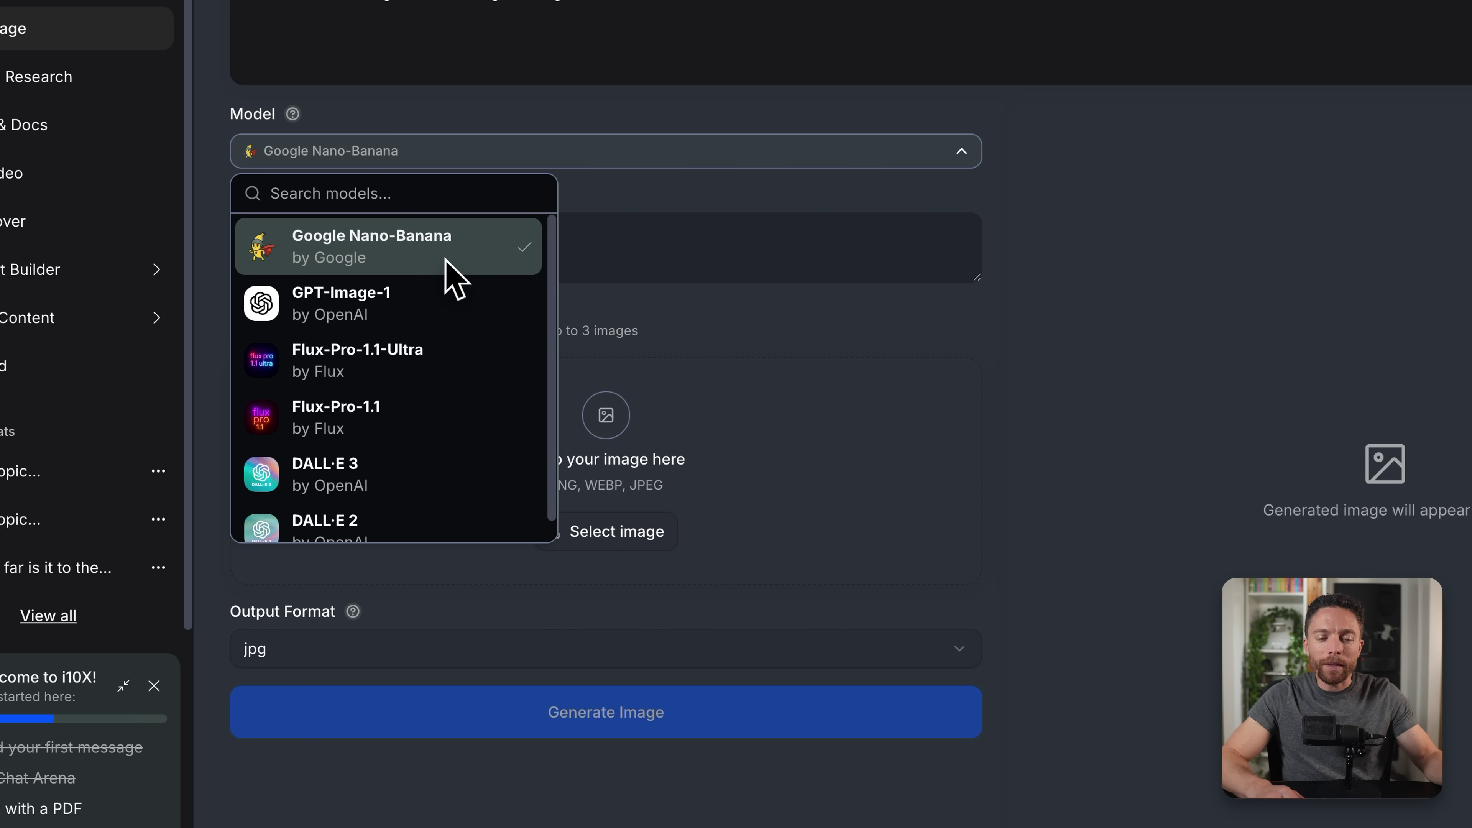
click(452, 273)
click(460, 232)
text(An image for an email newsletter going out announcing a new online course about AI tools for beginners)
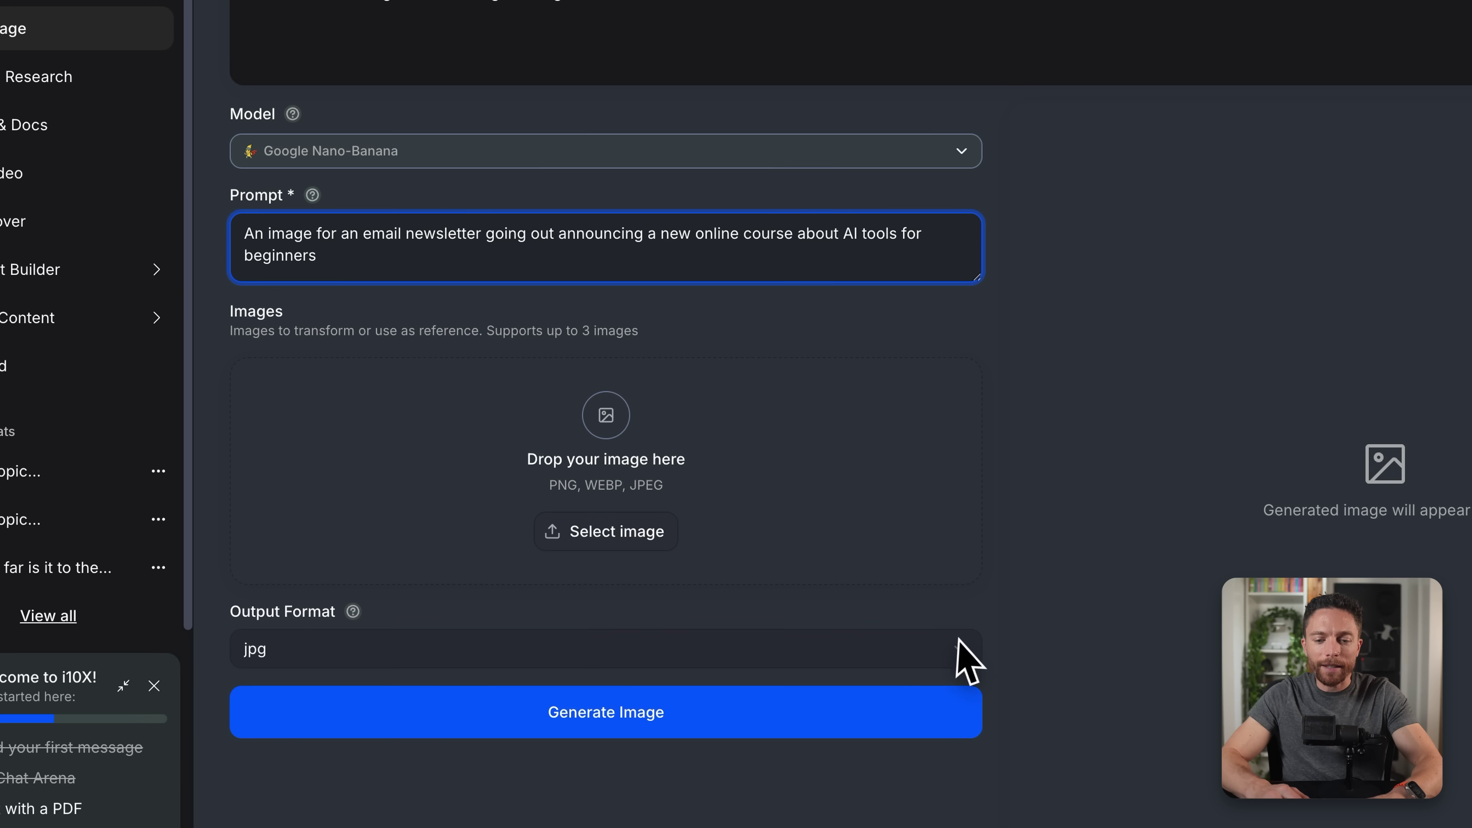
Step: Keep jpg as the output format and generate the course newsletter image
click(958, 649)
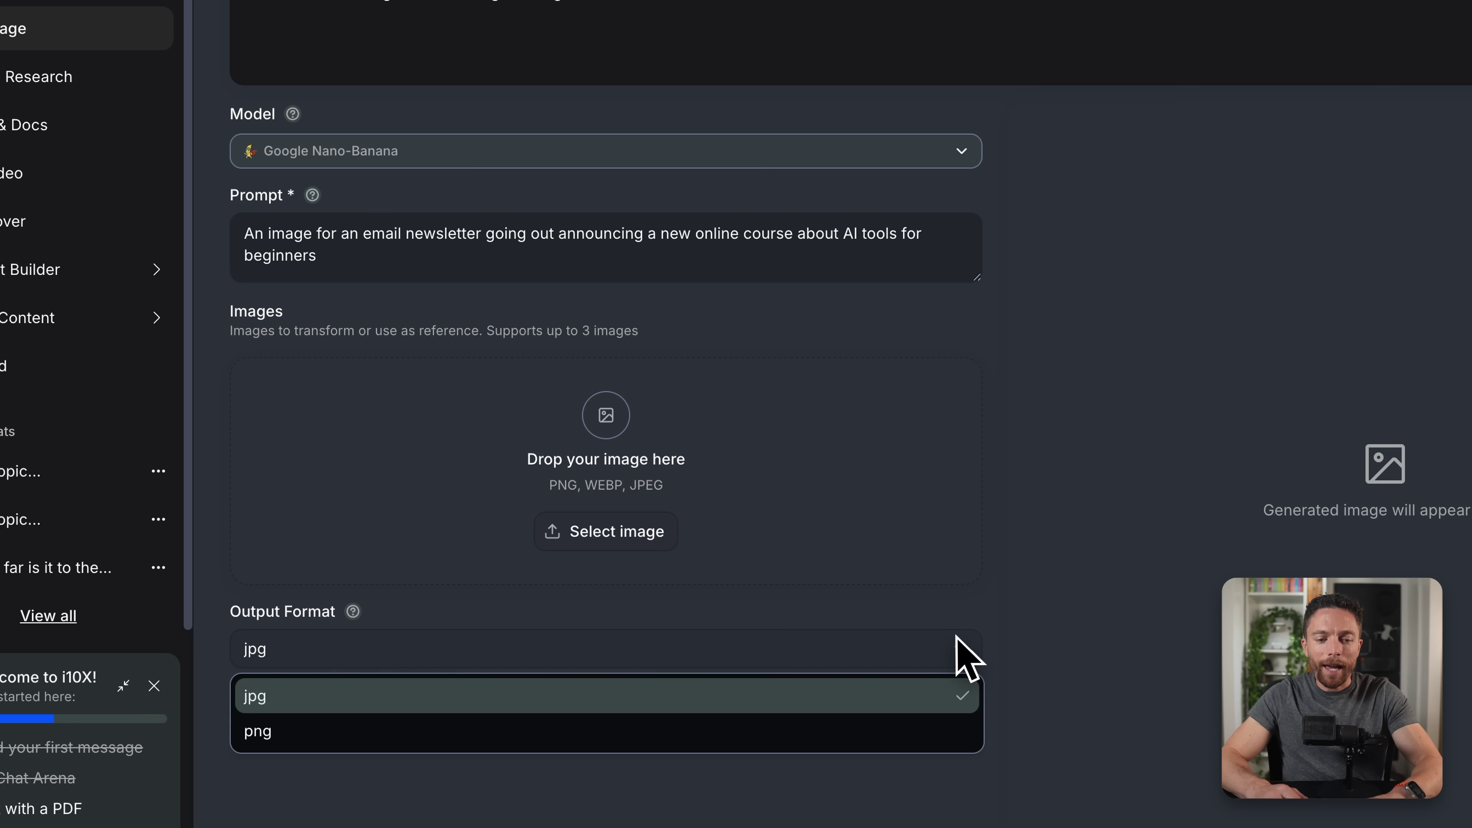
click(892, 702)
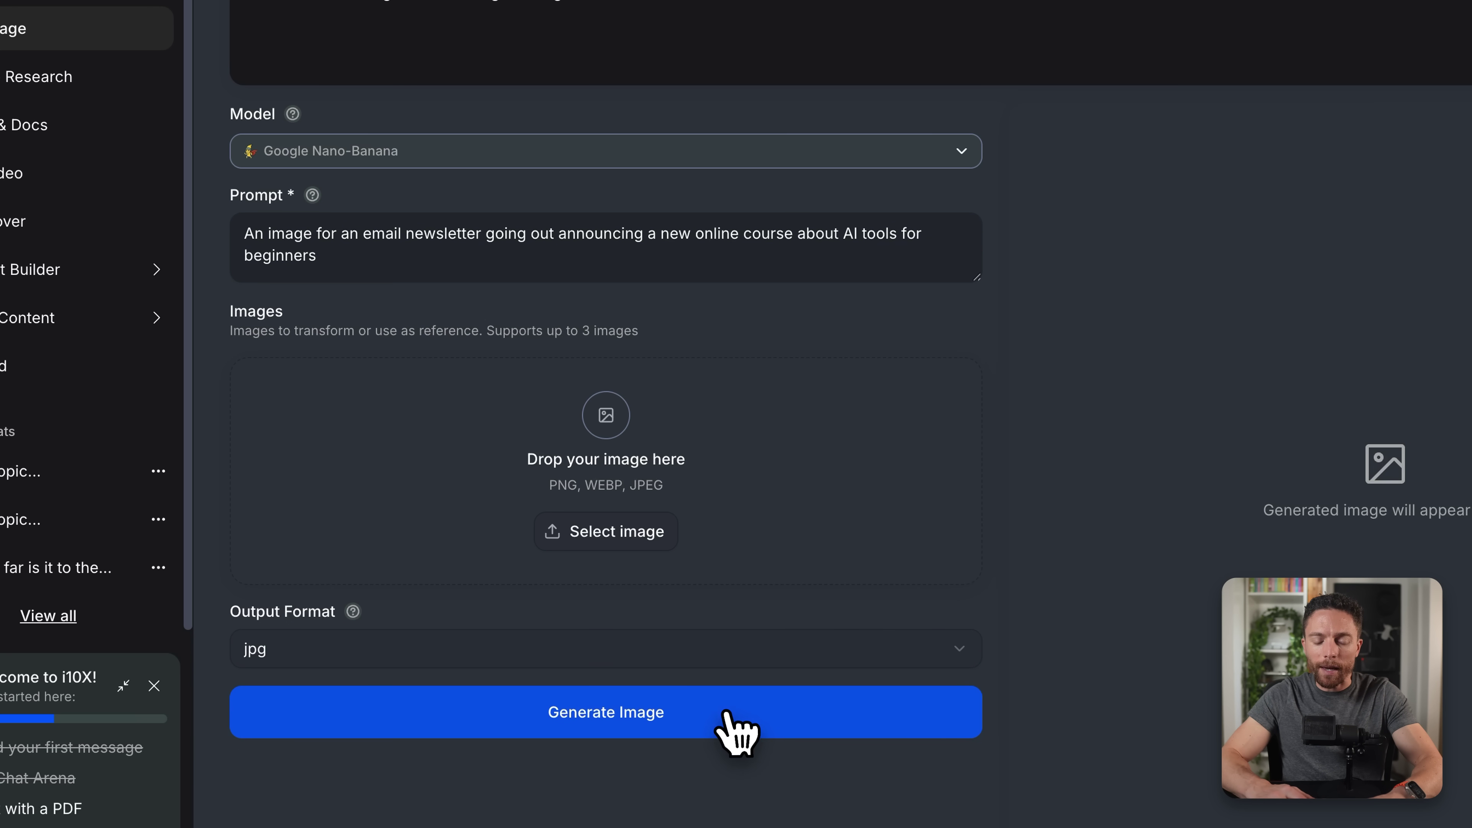
click(661, 675)
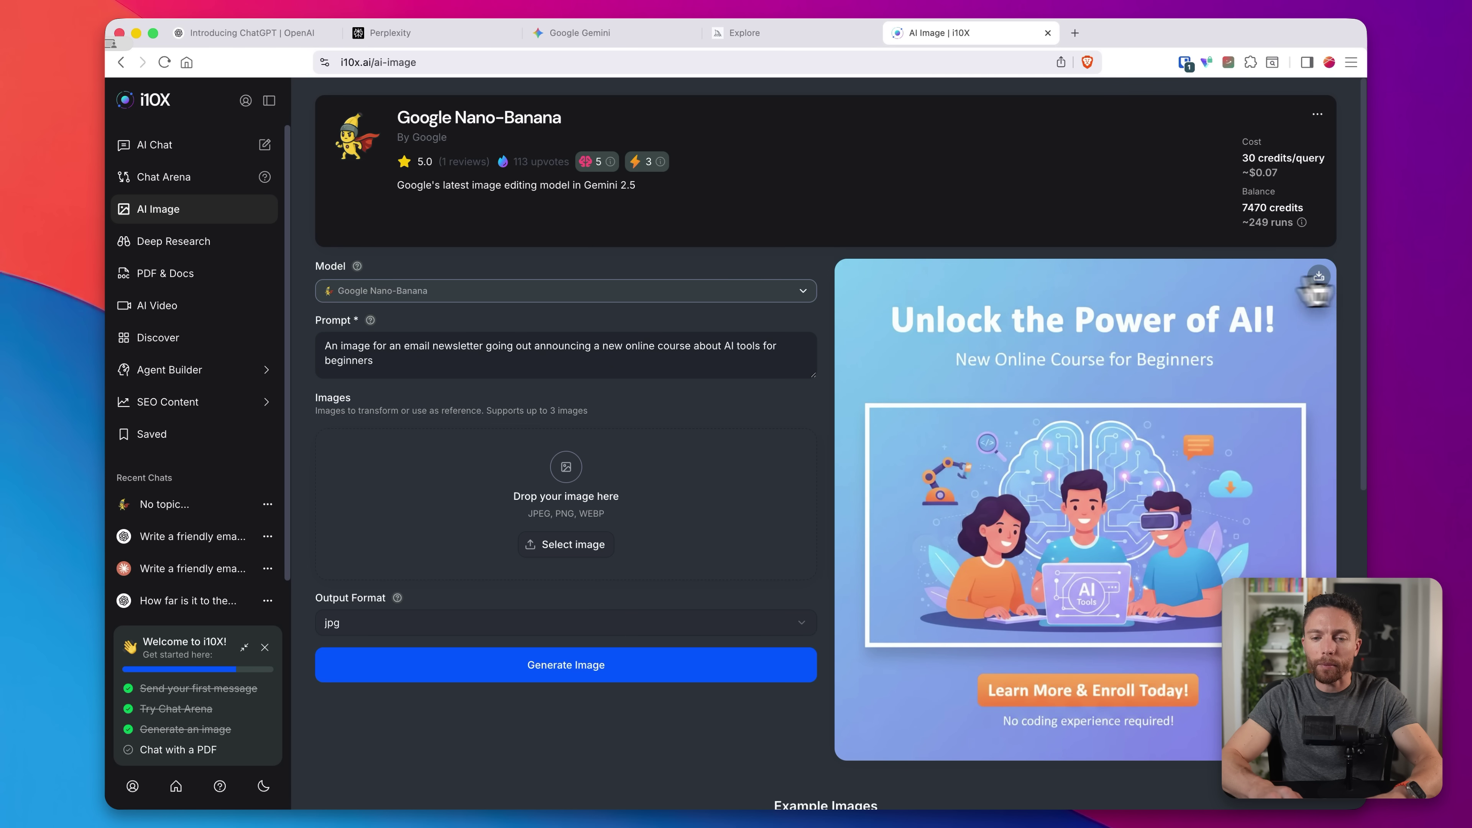
Step: Change the prompt's 'An' to 'A modern, professional' and regenerate the image
click(395, 369)
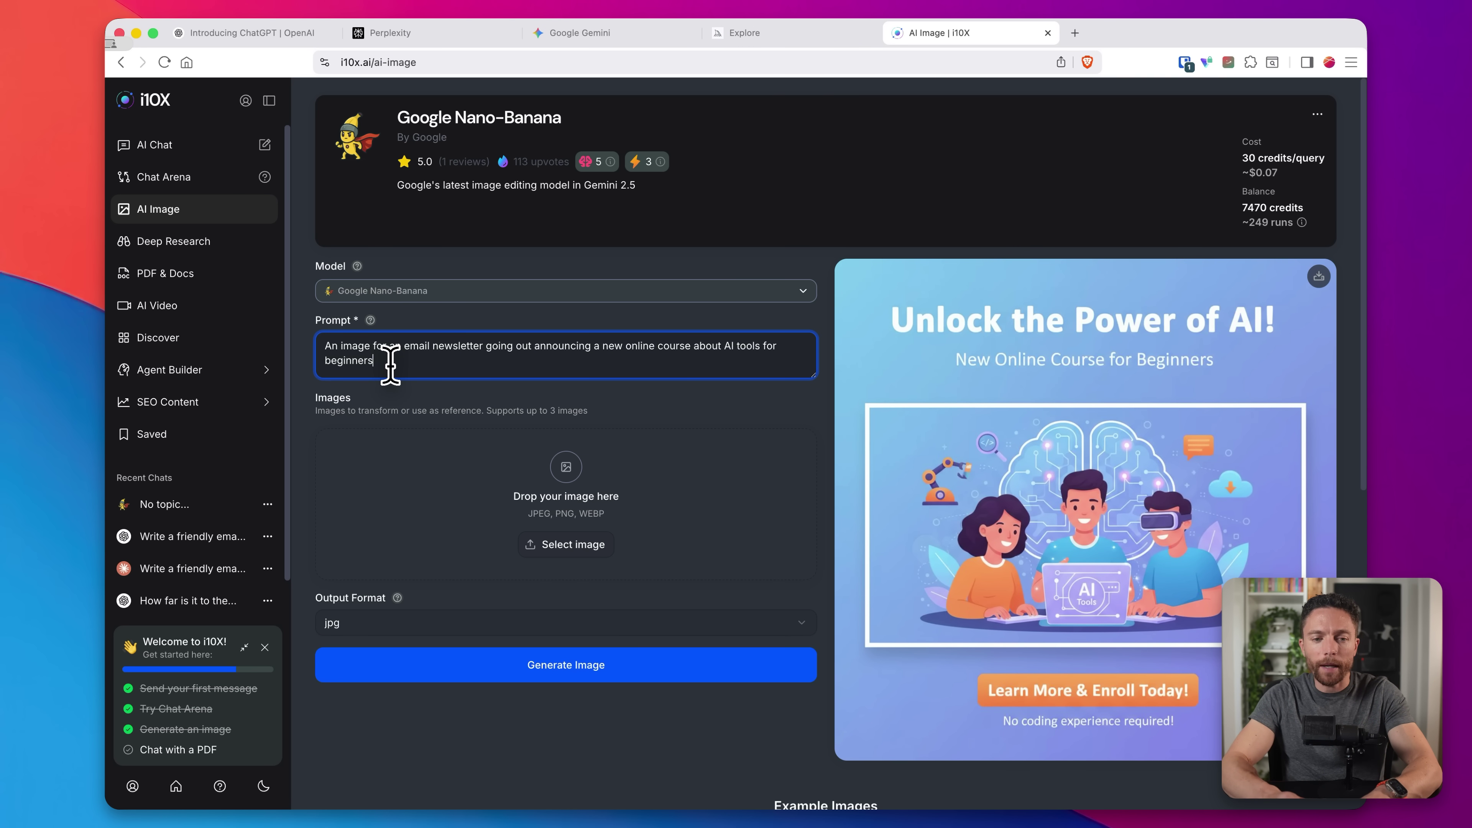
click(338, 346)
key(BackSpace)
text(modern, professional)
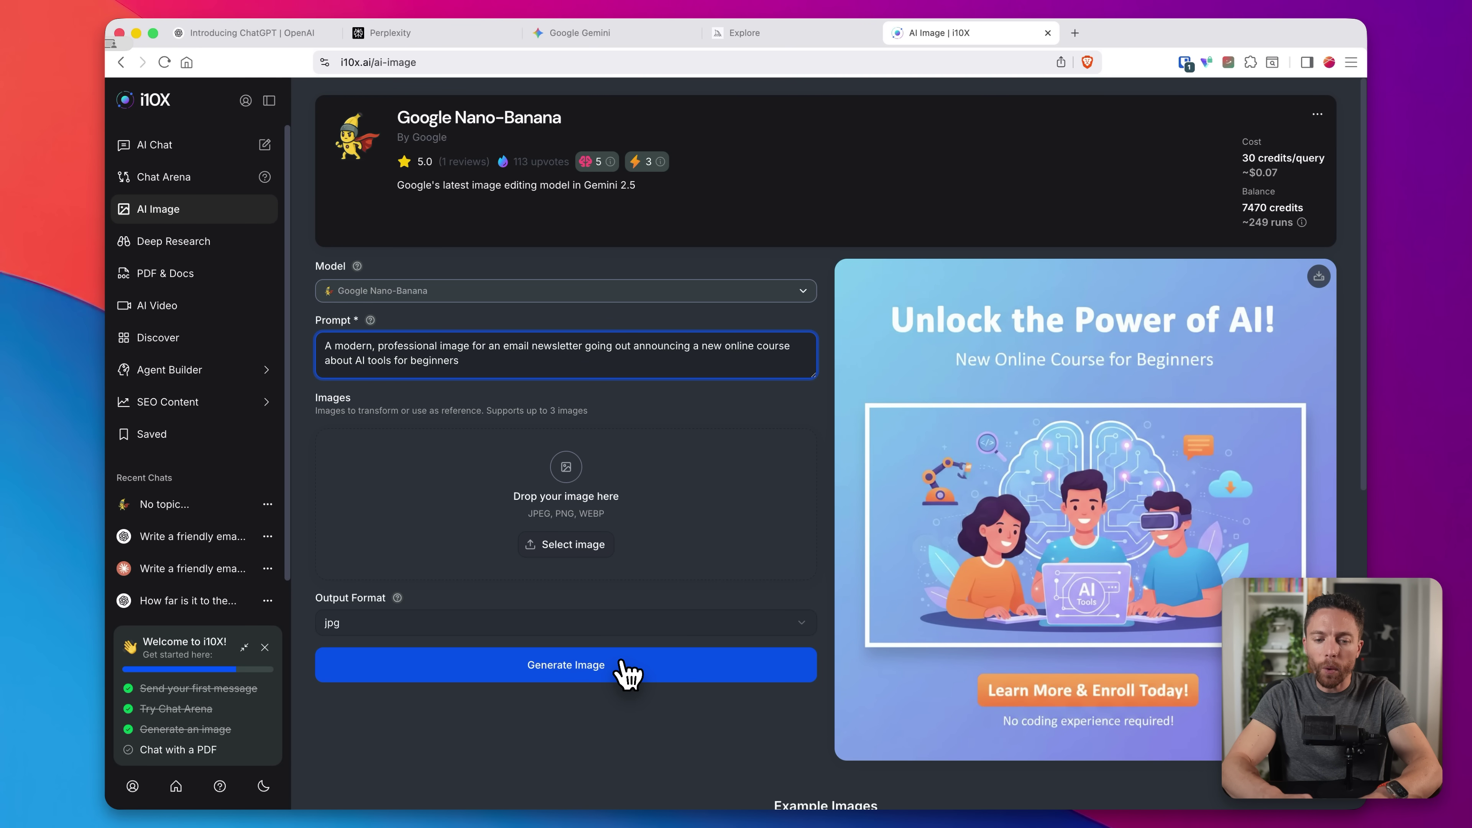
click(626, 667)
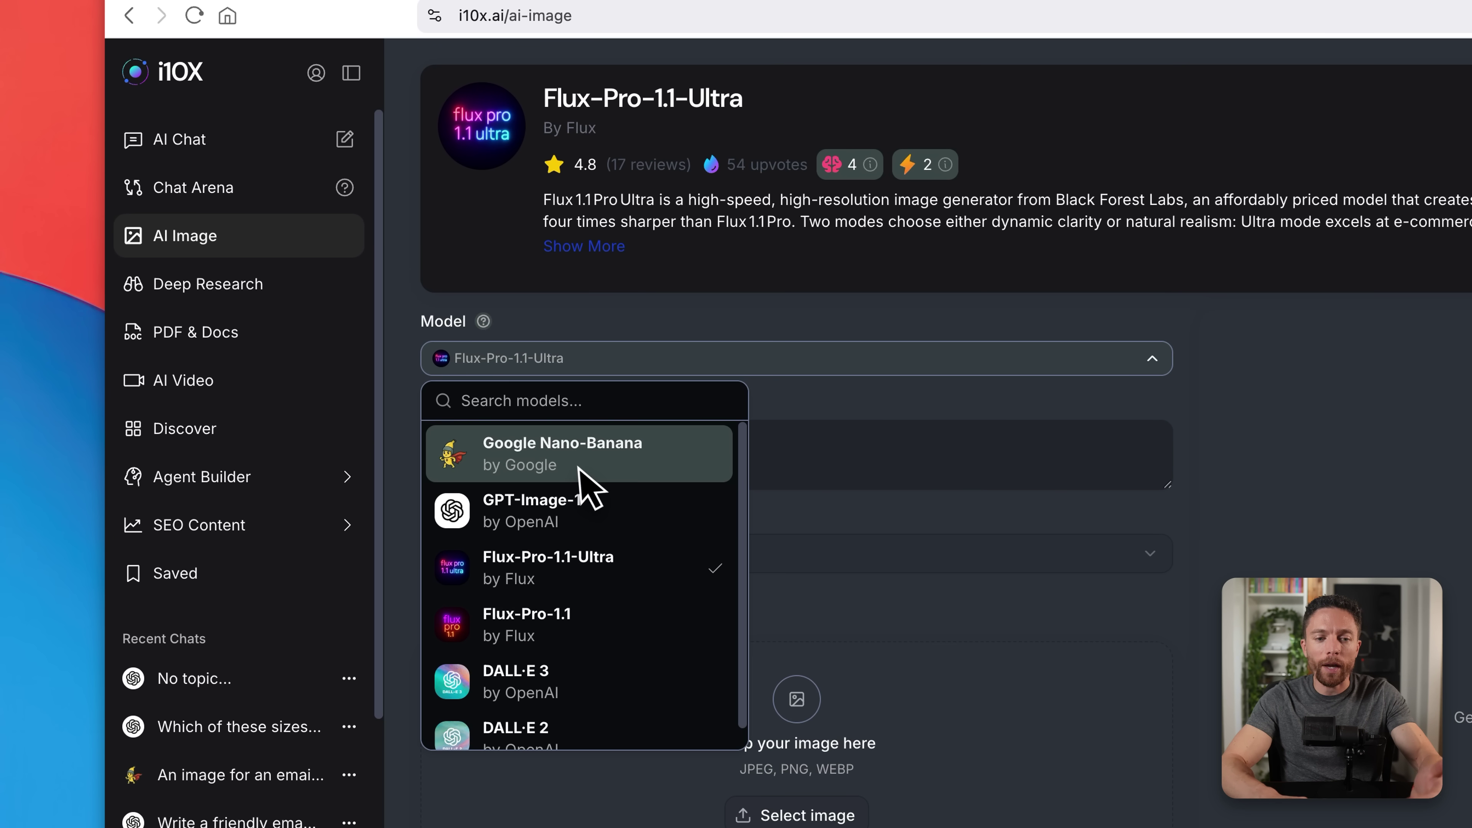
Step: Switch the image model to Flux-Pro-1.1-Ultra
click(580, 464)
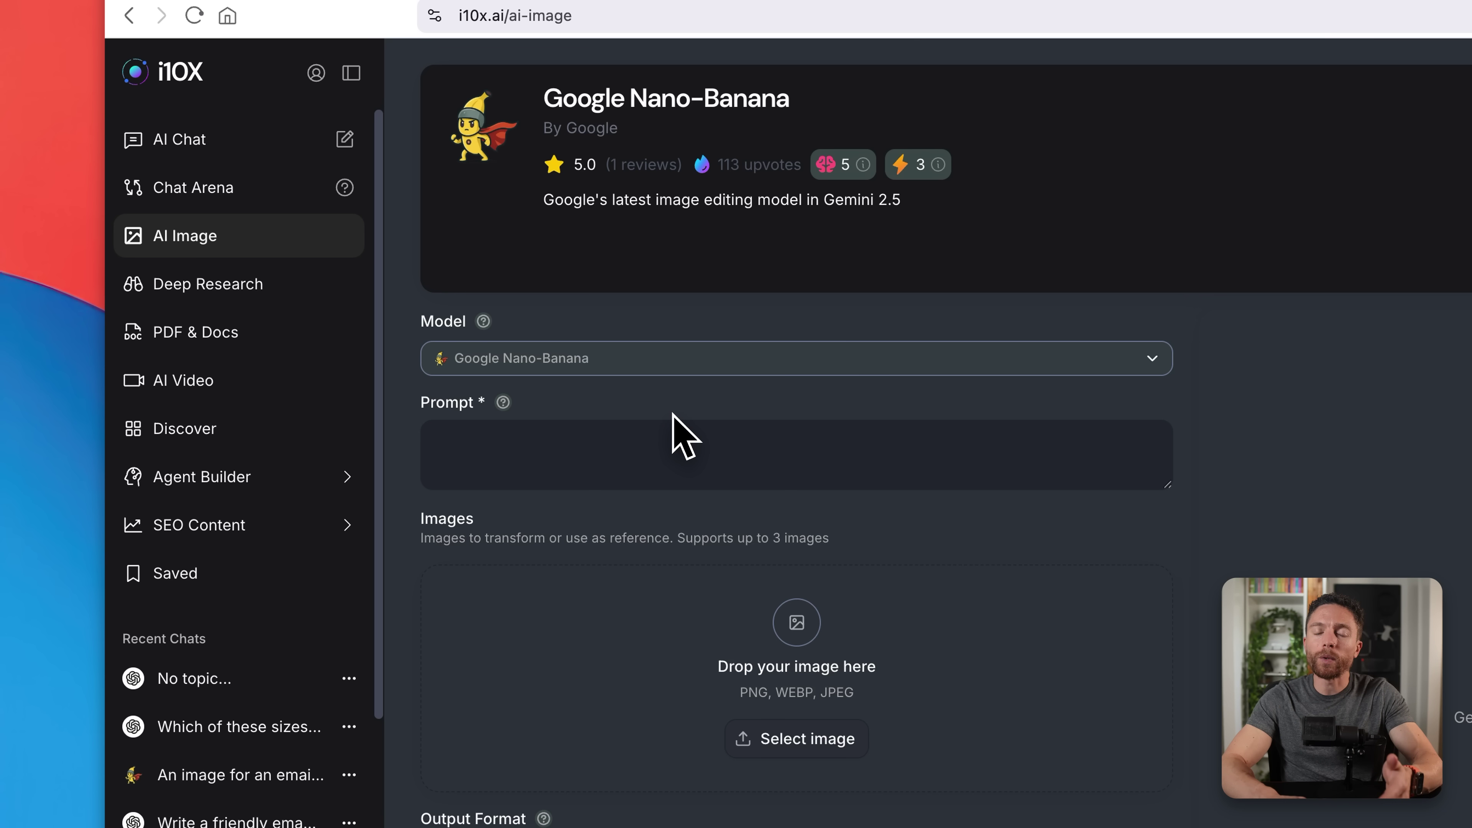
click(735, 362)
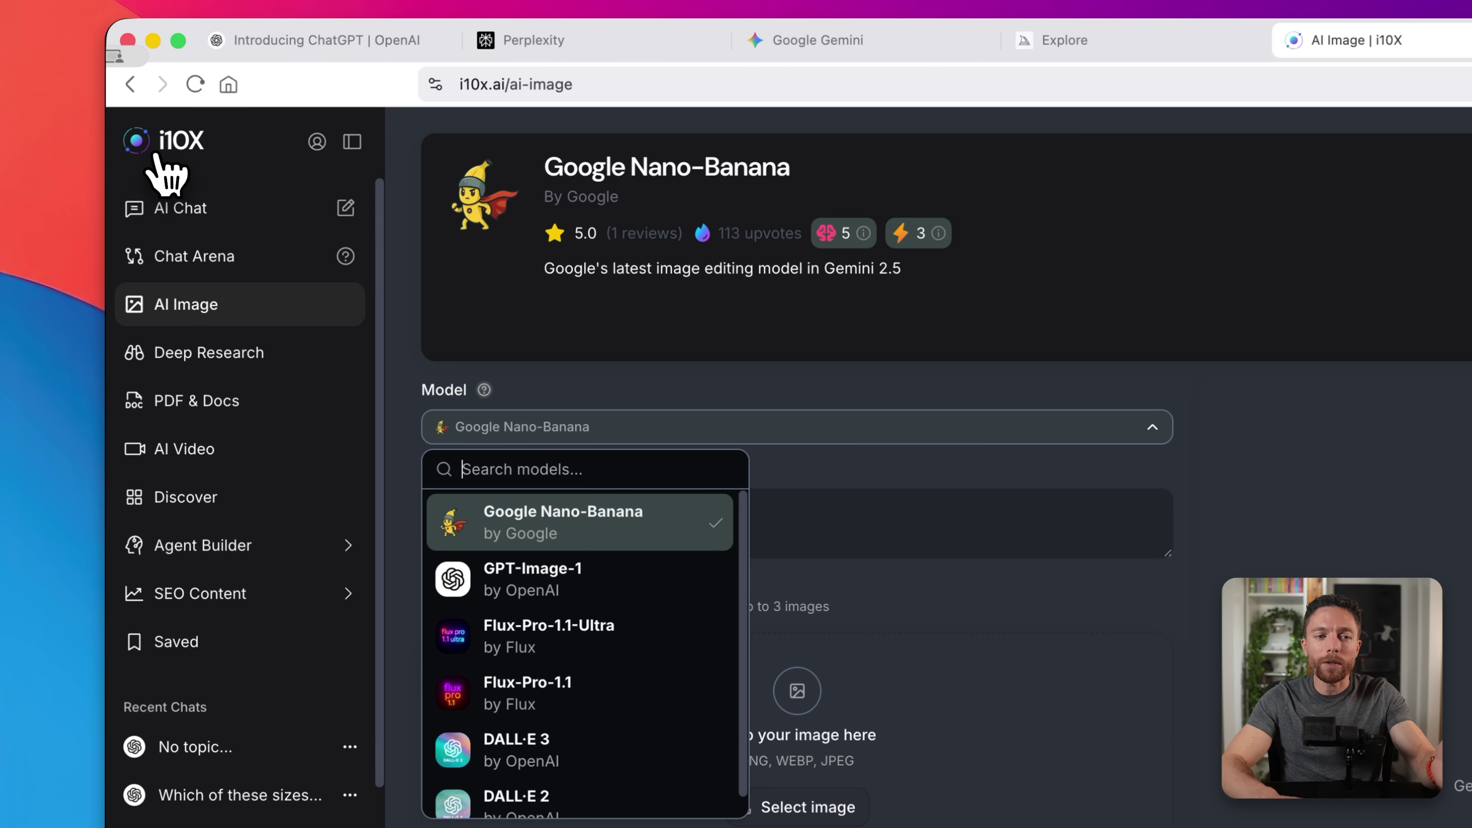
scroll(563, 588, down, 1)
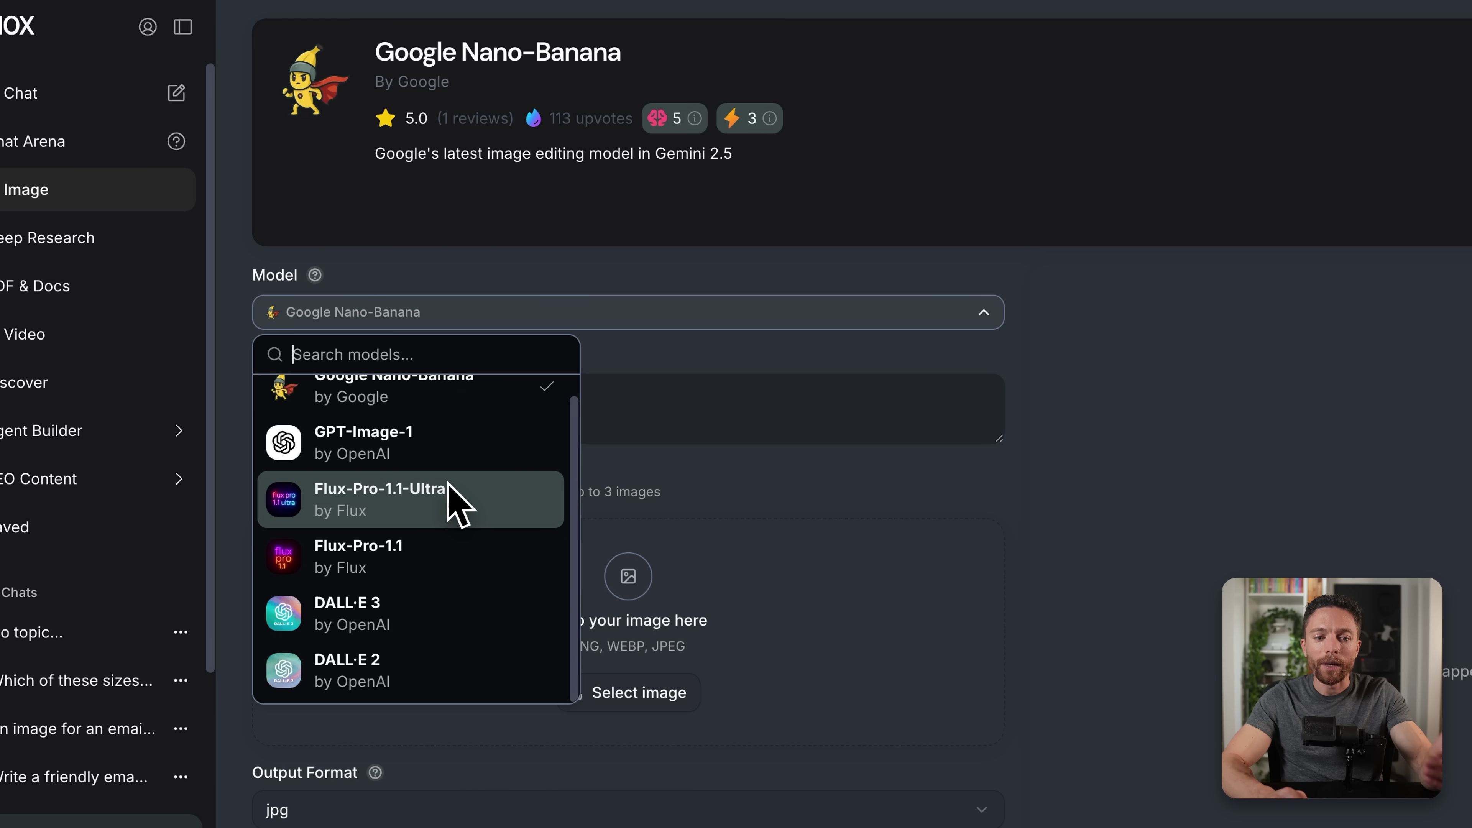
click(429, 499)
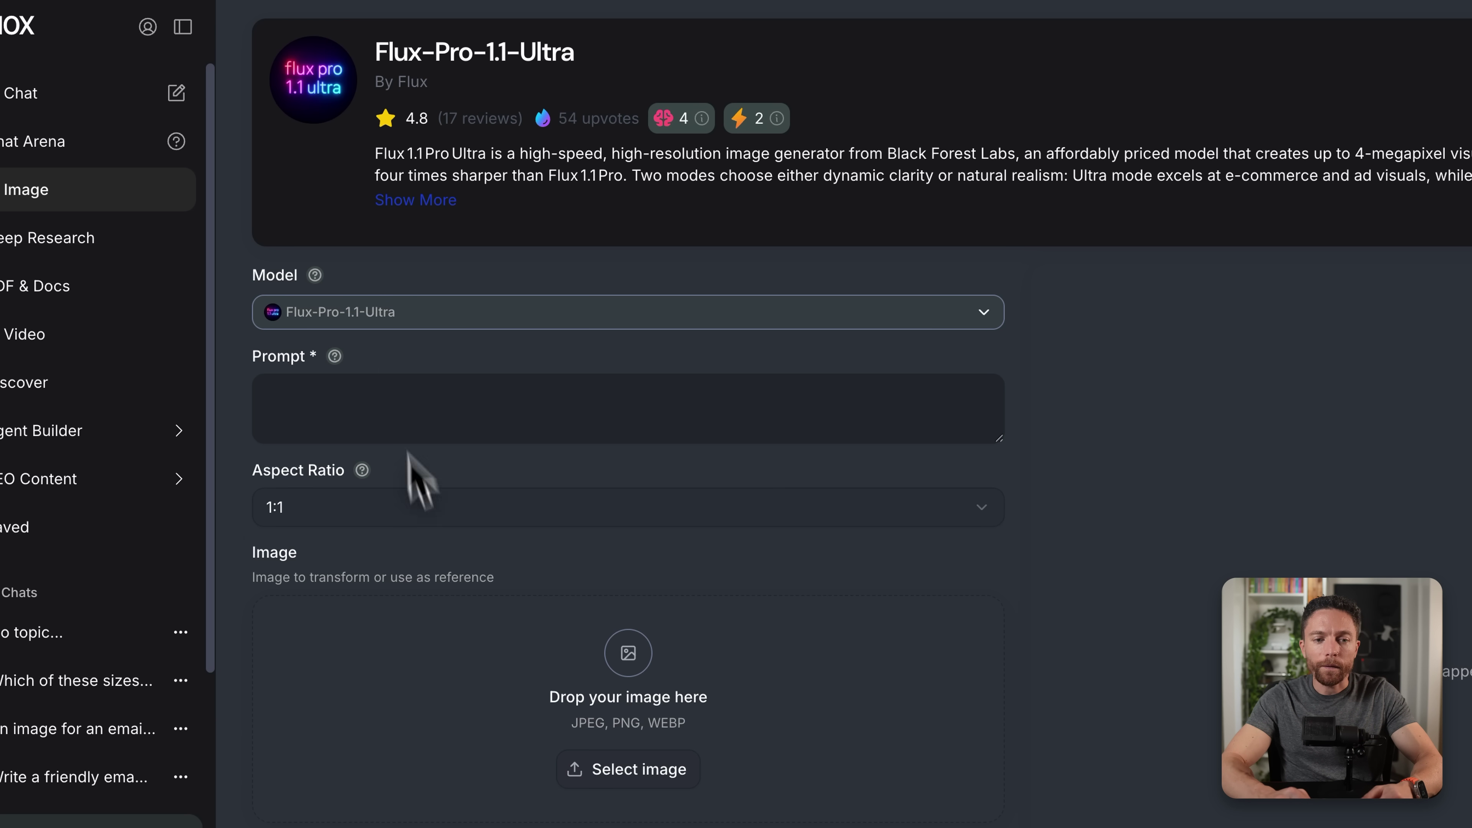
Step: Set aspect ratio 16:9, paste the YouTube thumbnail prompt and generate the image
click(390, 508)
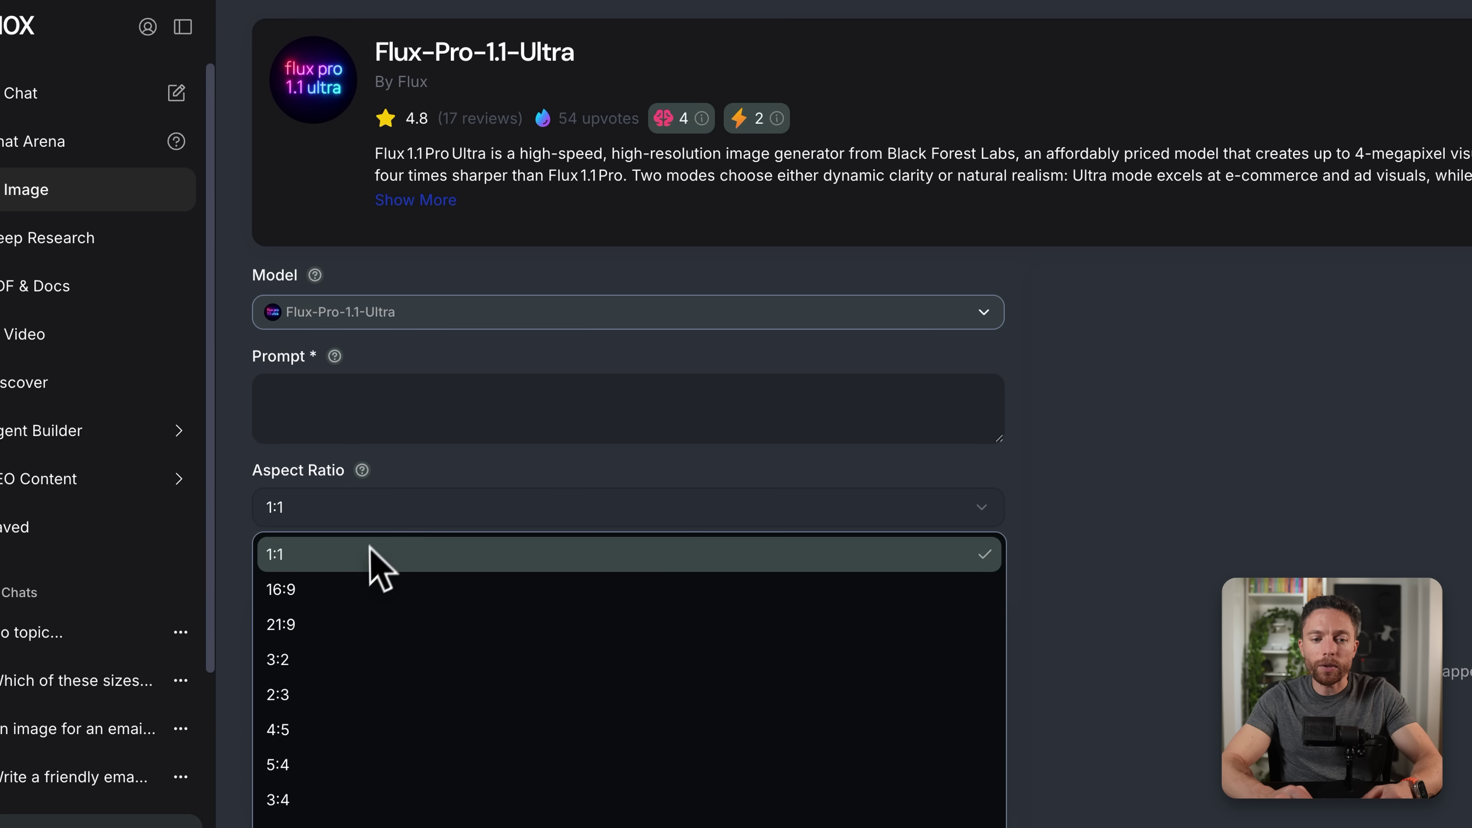
click(364, 605)
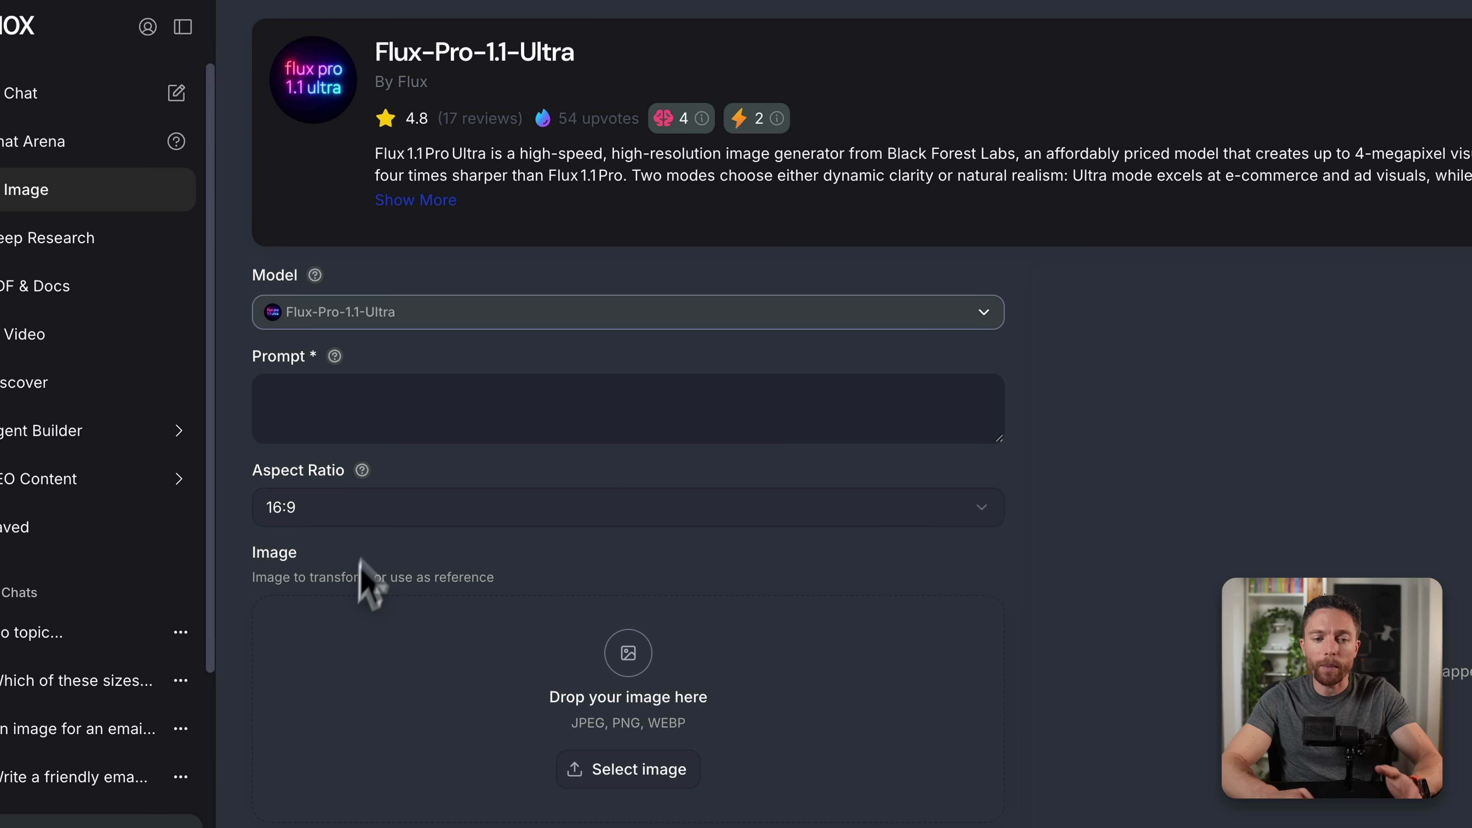
click(404, 395)
text(Professional YouTube thumbnail showing person excited about AI tools, bright colors, high quality, digital art style)
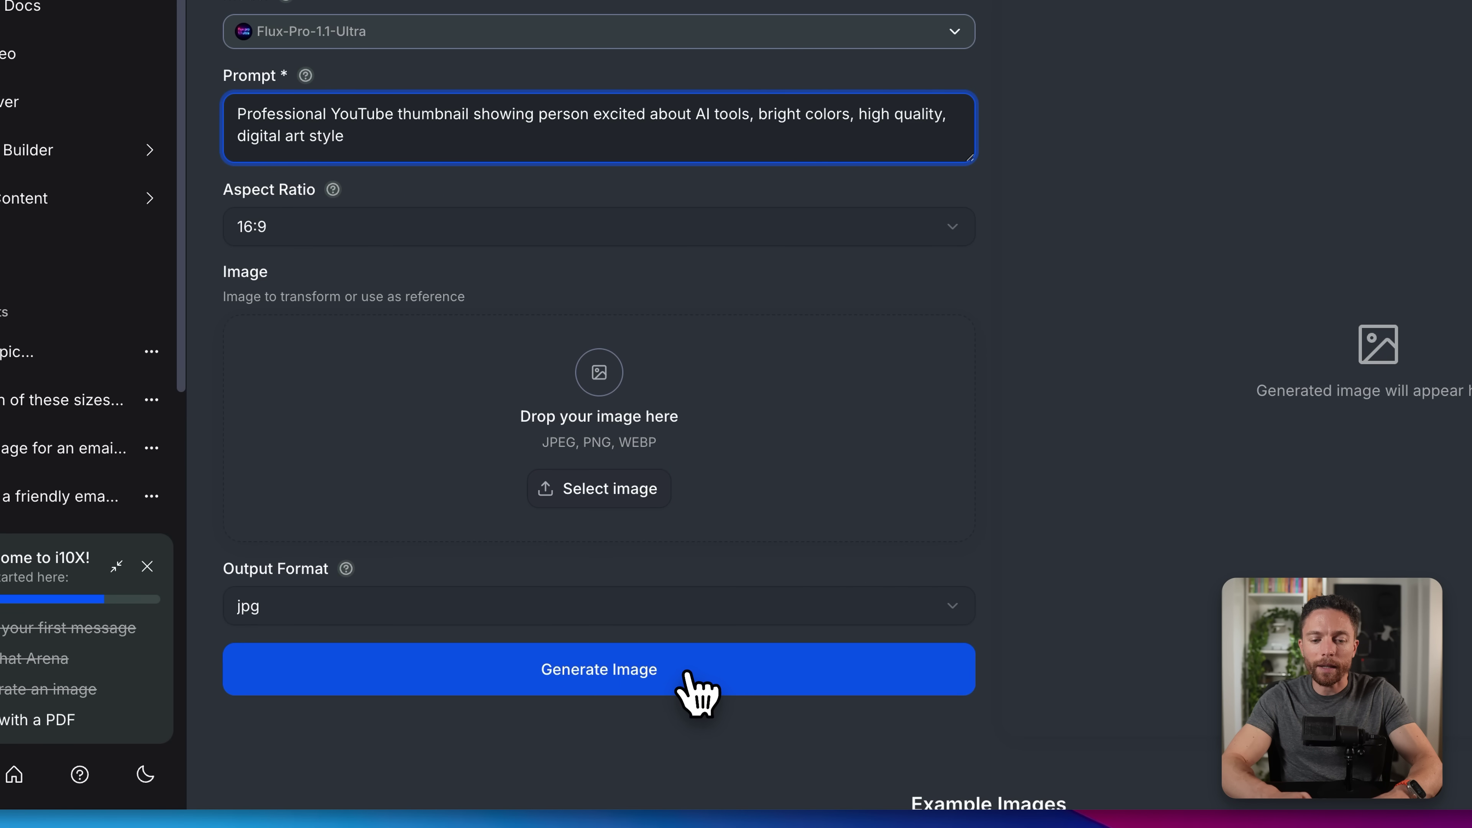
click(688, 674)
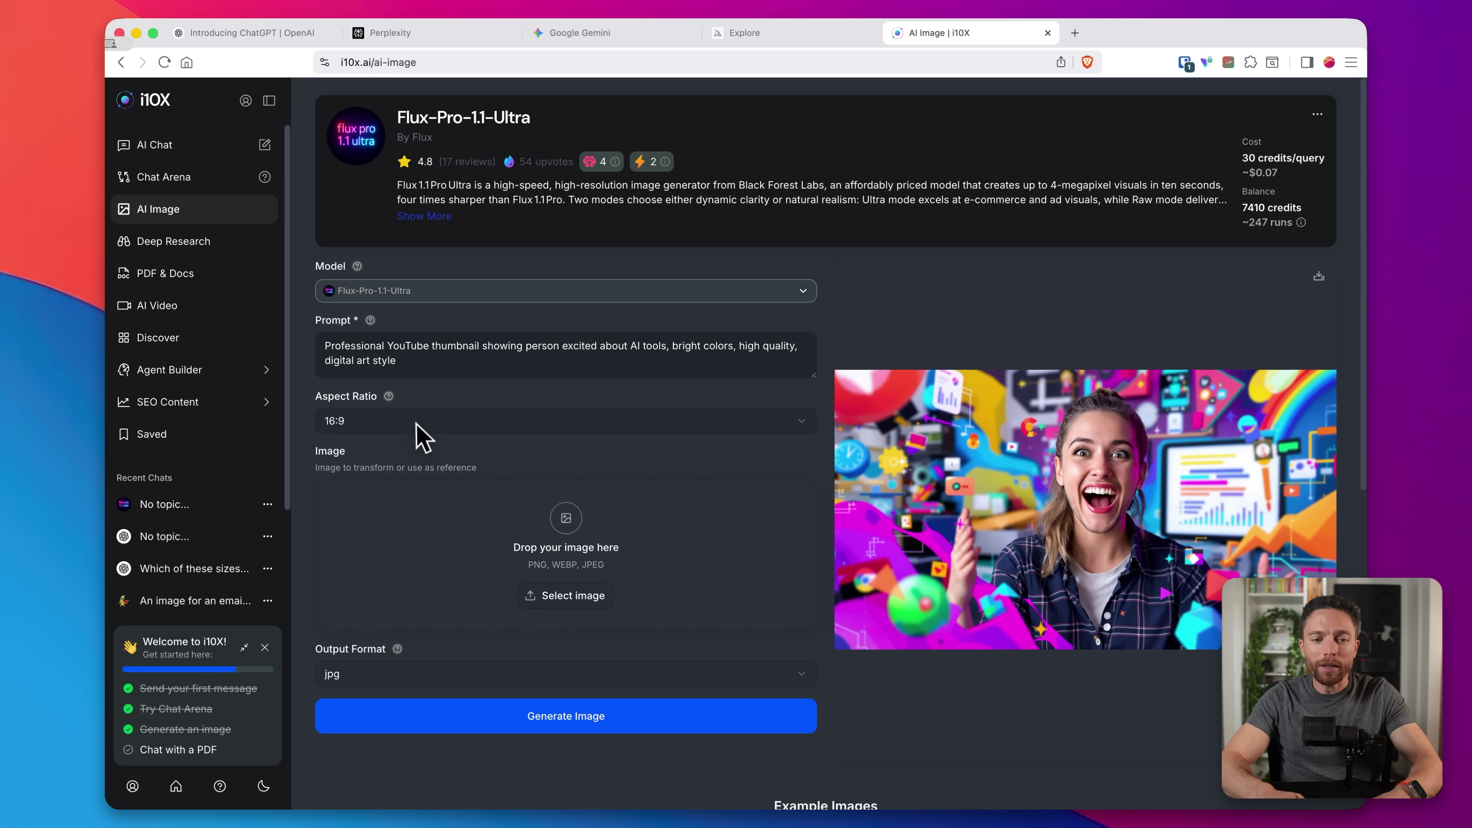
Step: Switch the image model back to Google Nano-Banana
click(587, 290)
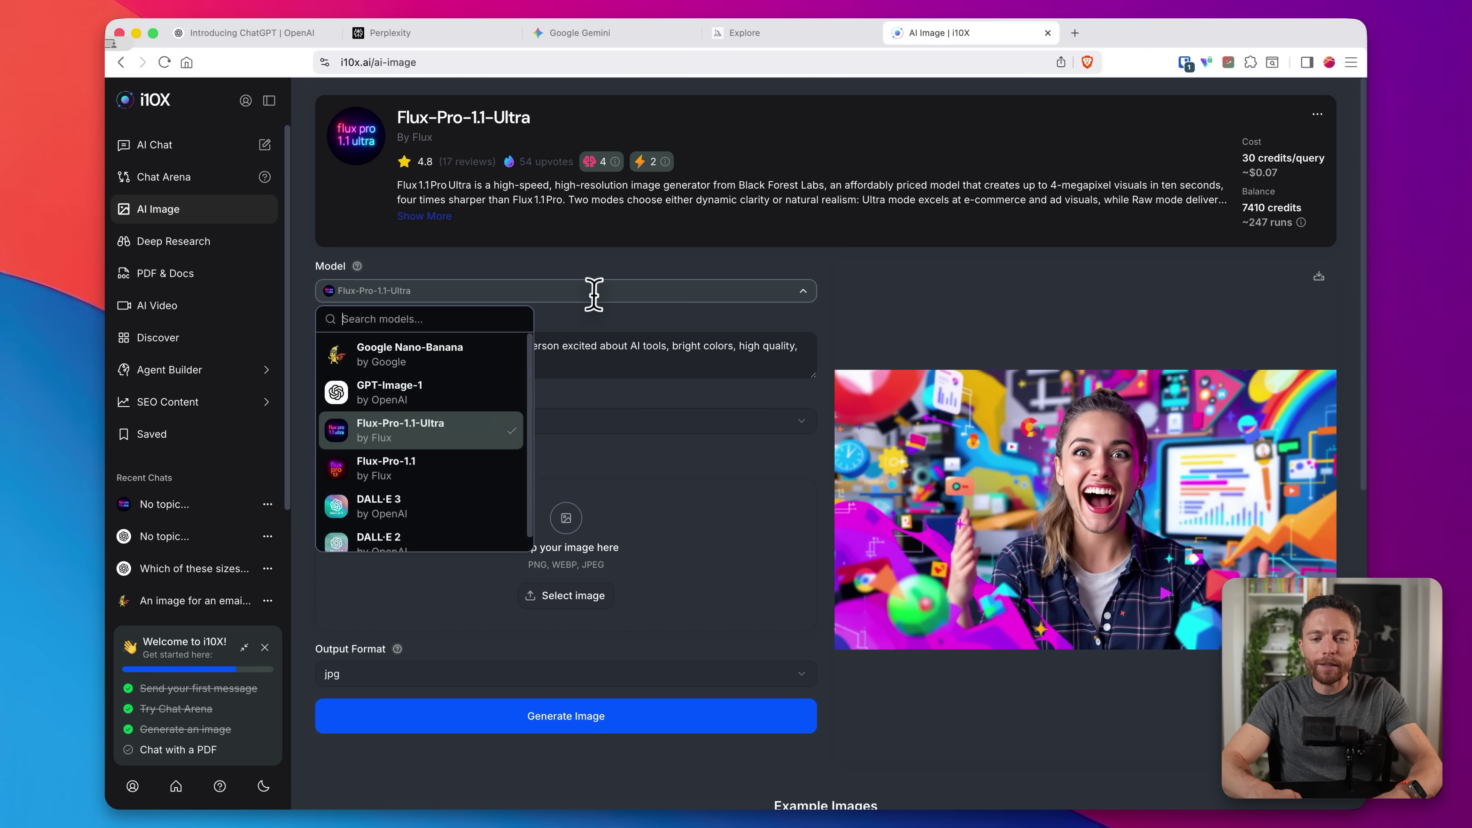
click(436, 361)
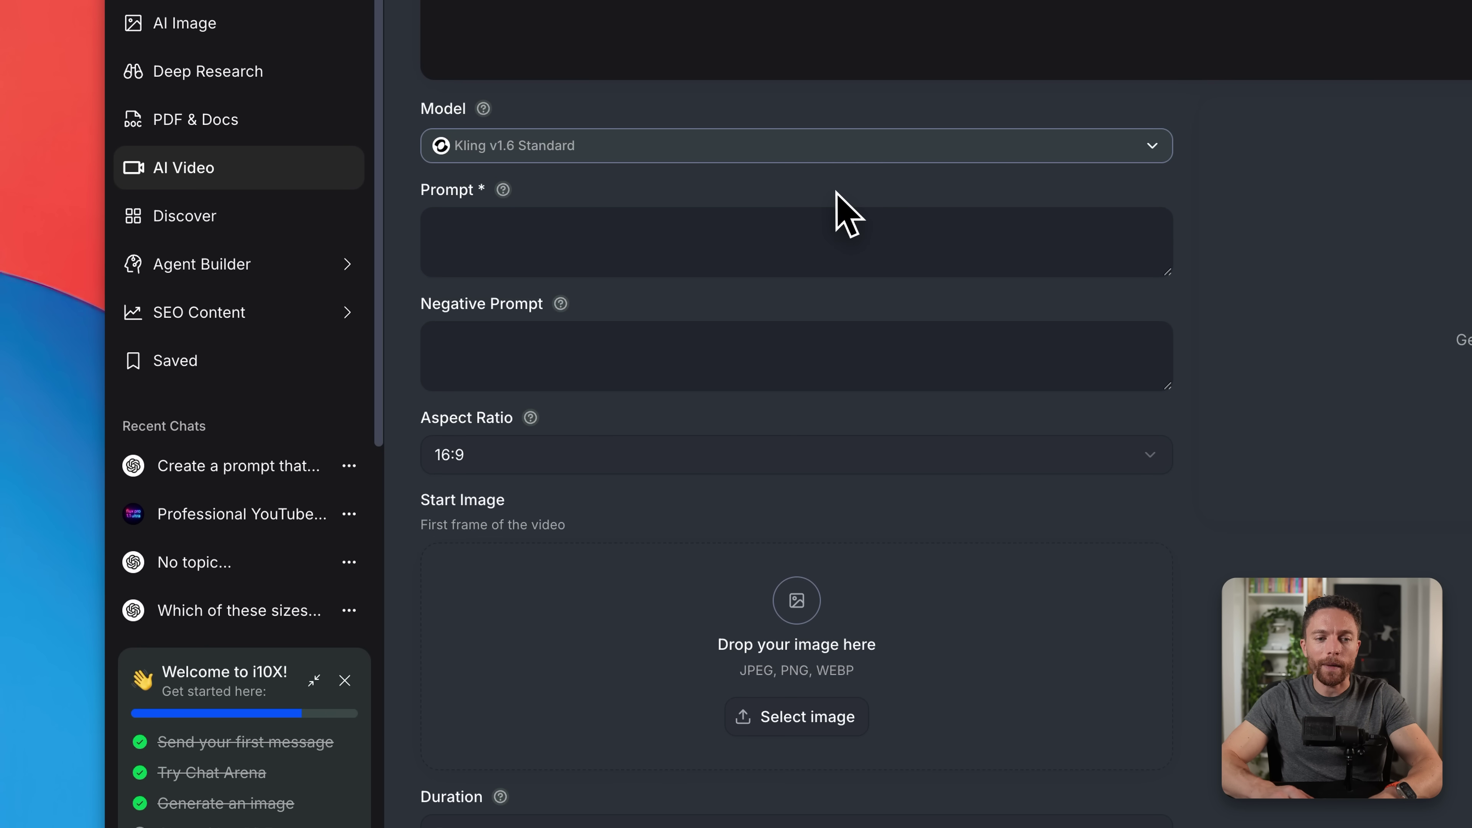
Step: Choose Google Veo3 Standard as the video model
click(698, 146)
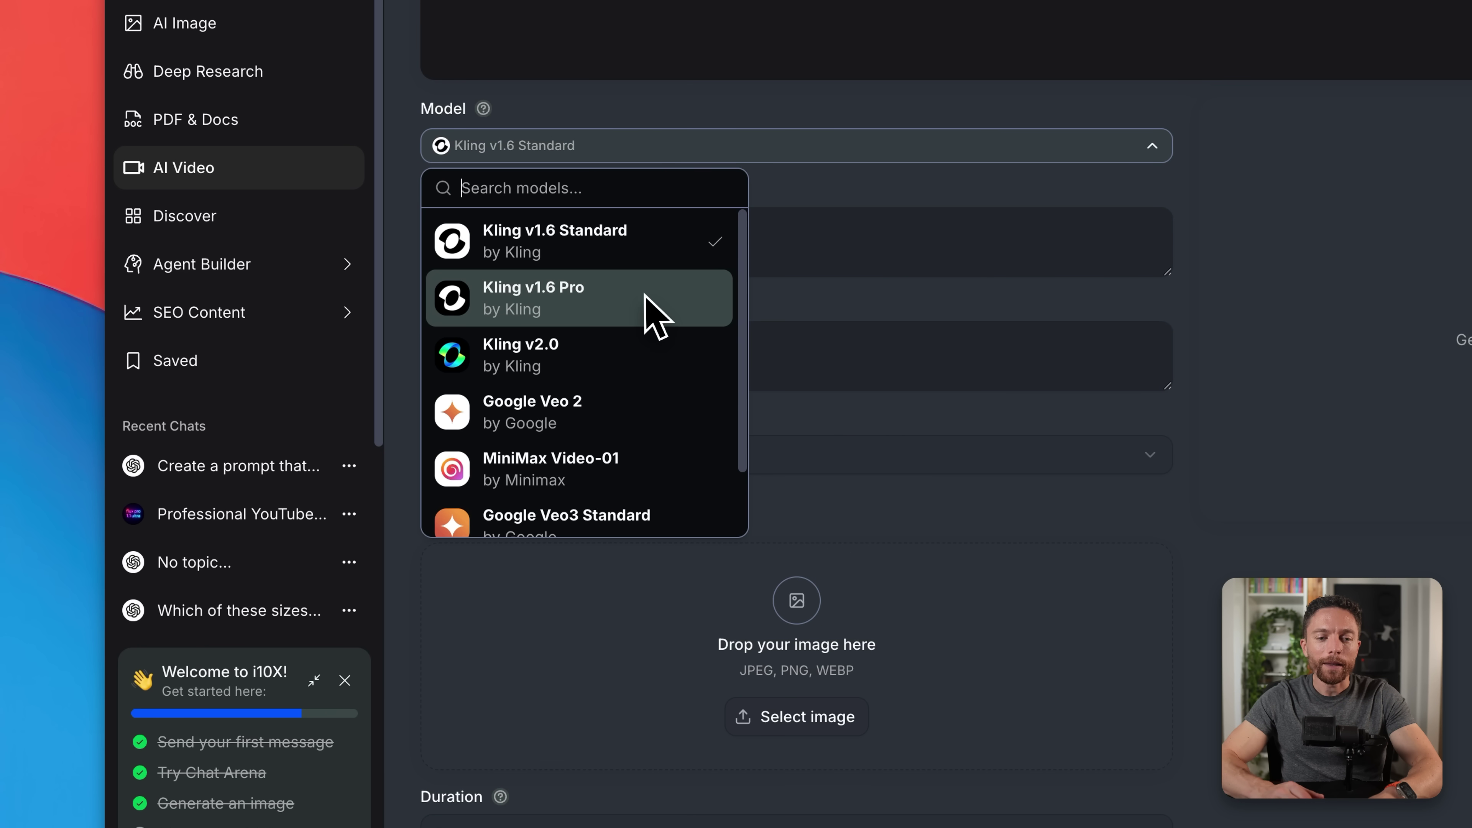
scroll(649, 313, down, 2)
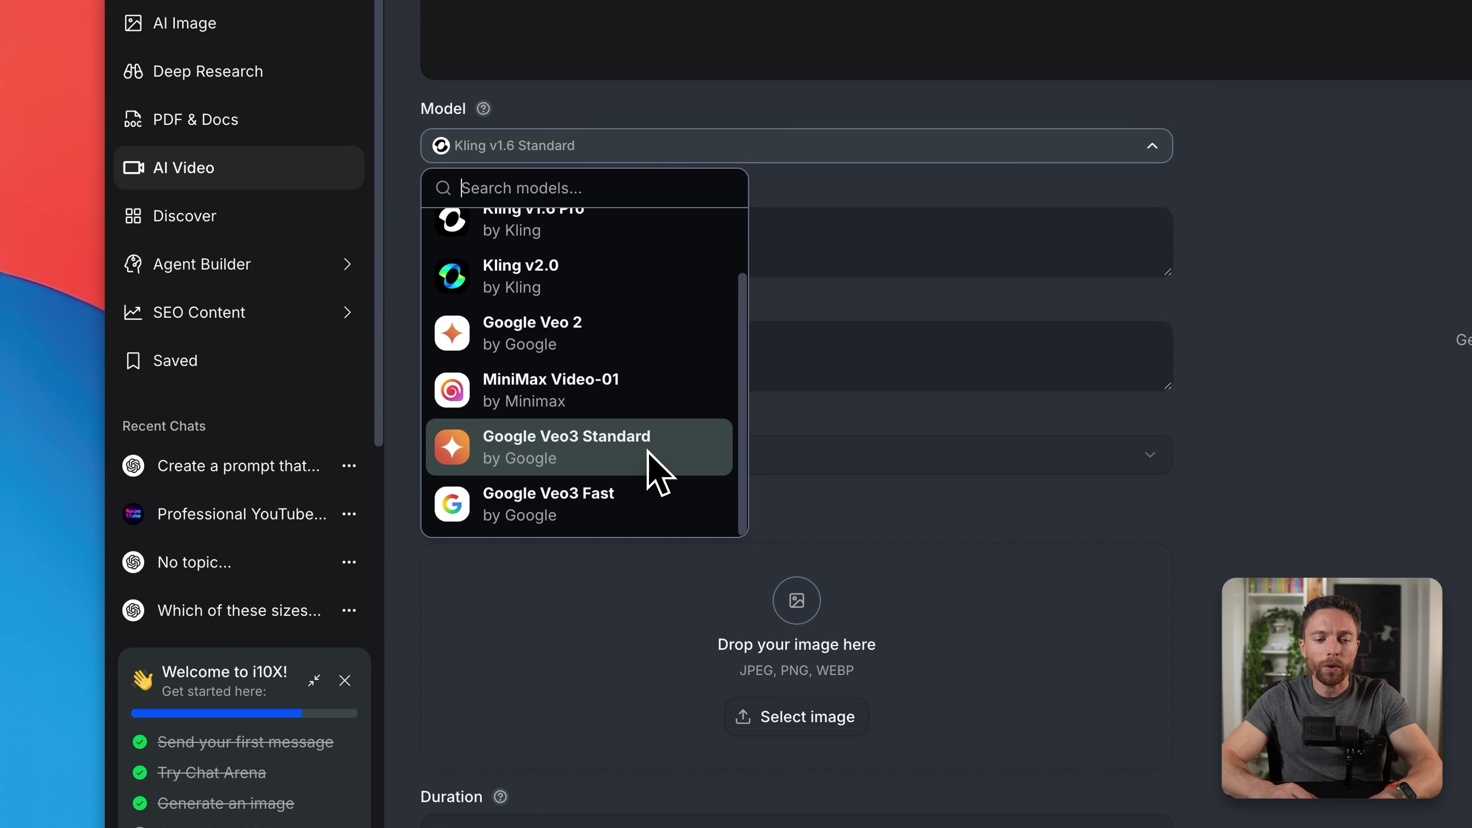
click(658, 473)
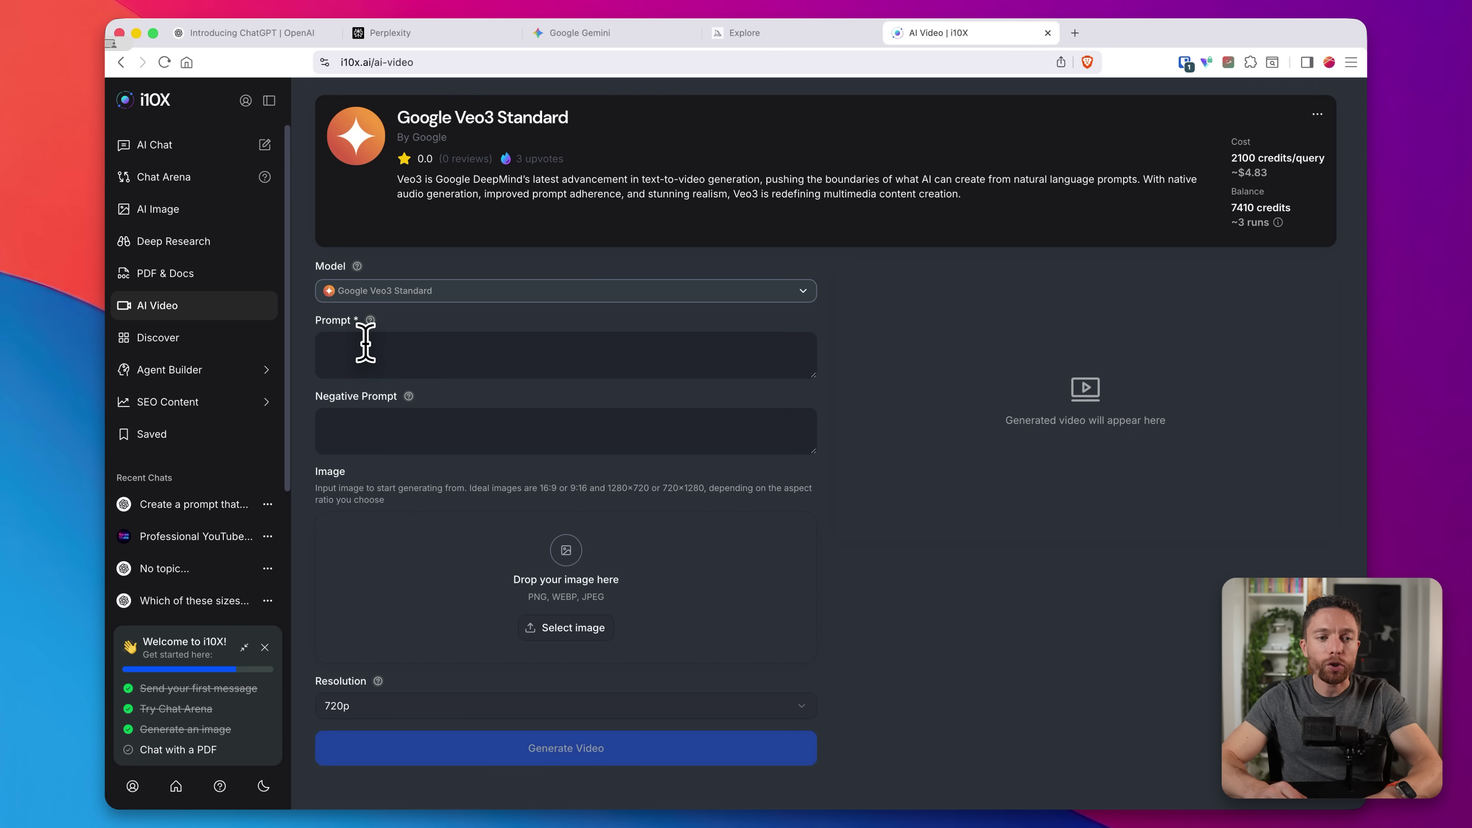
Step: Paste a futuristic city test prompt, then clear the prompt field again
click(365, 342)
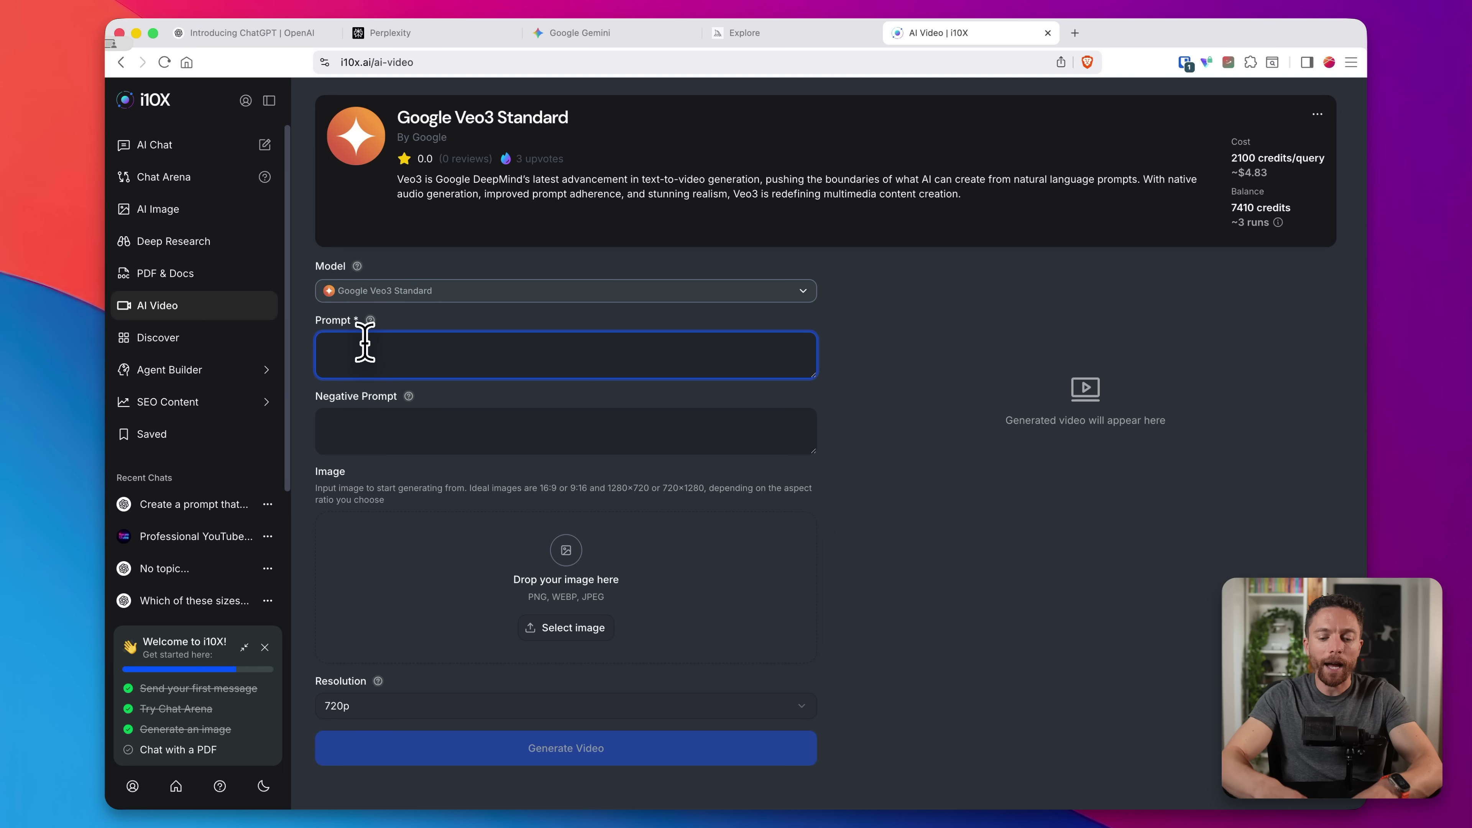
text(A video about a futuristic city)
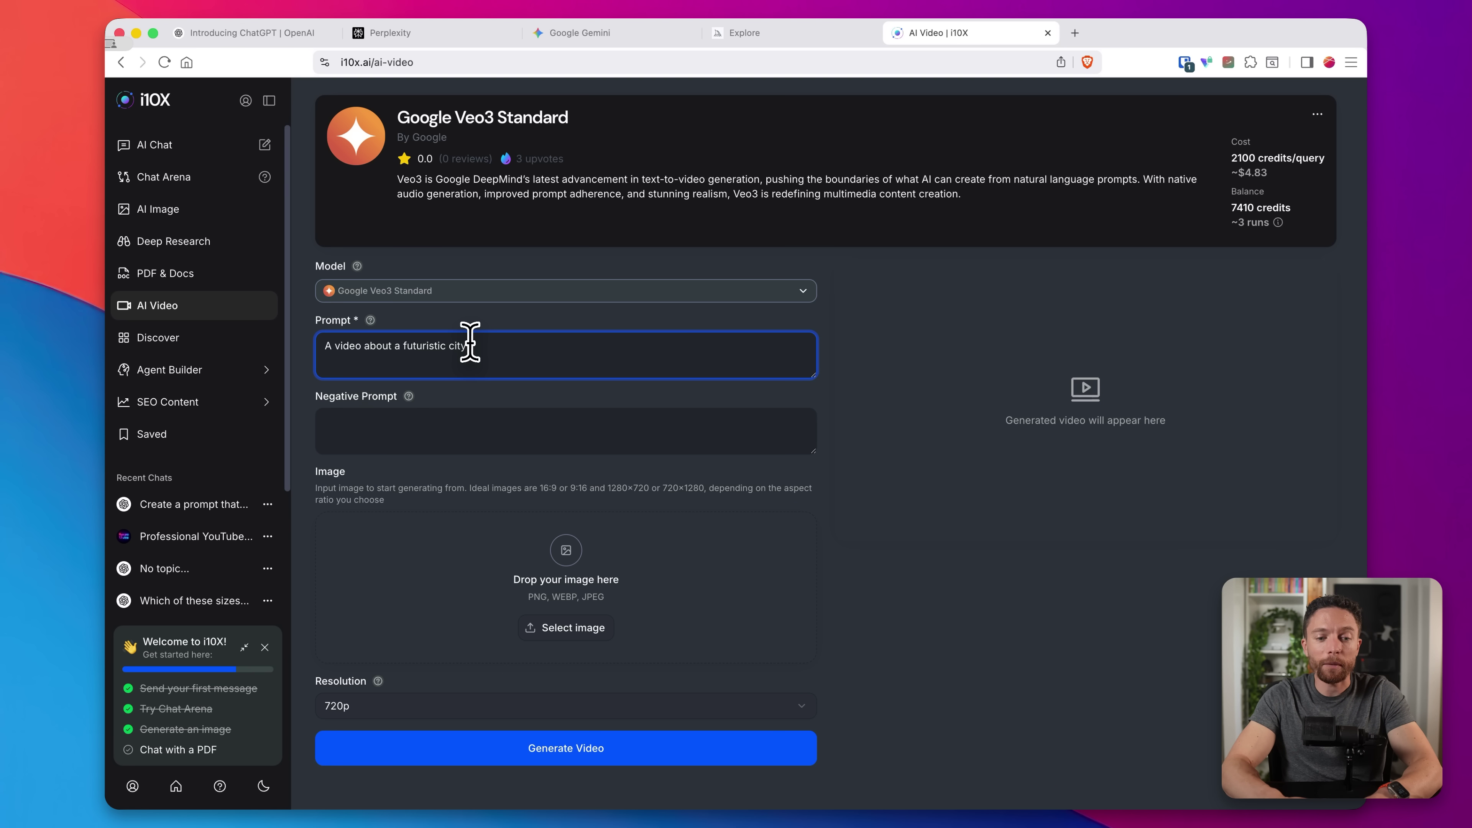
key(super+a)
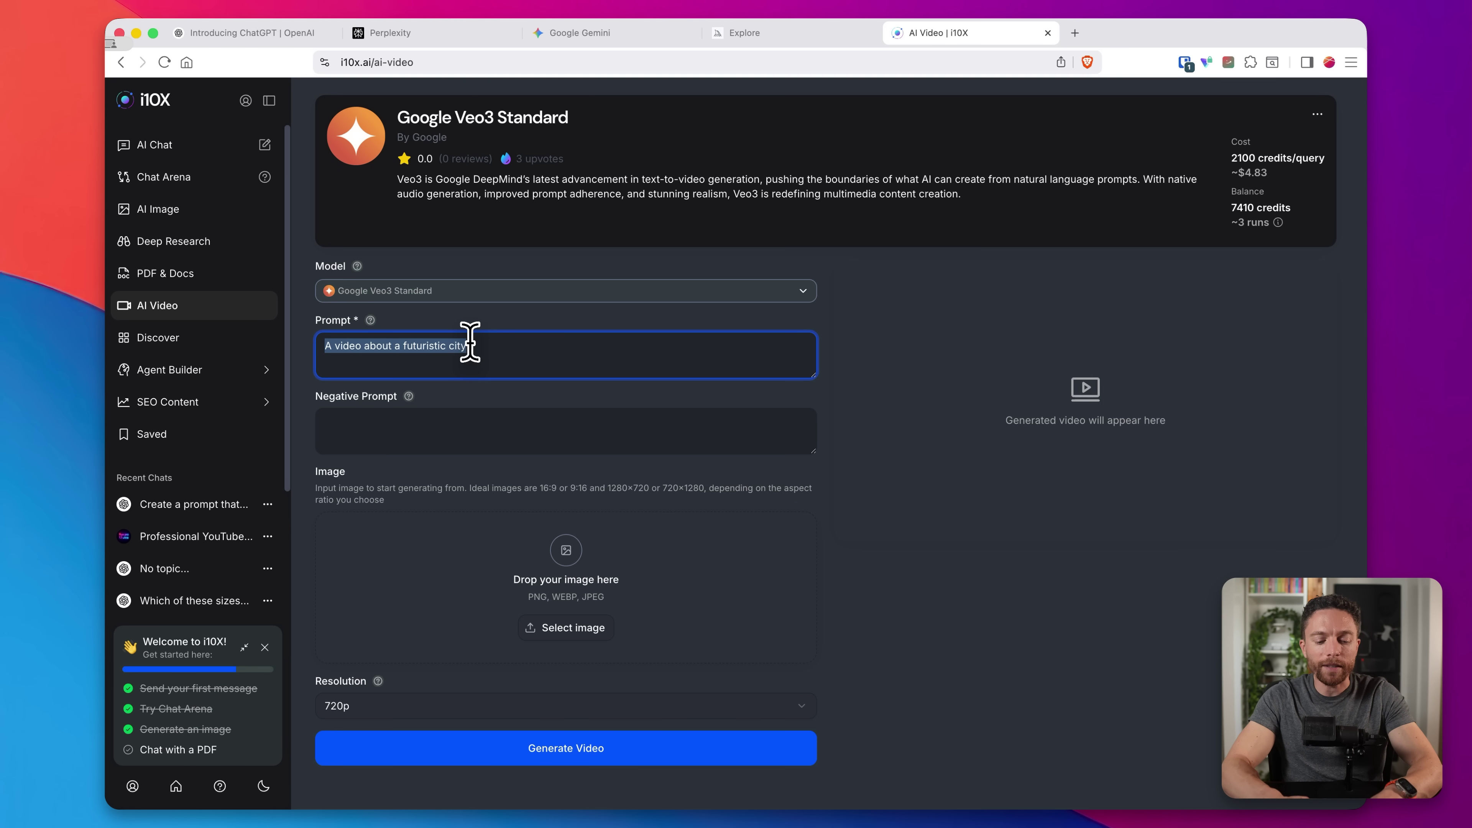
key(BackSpace)
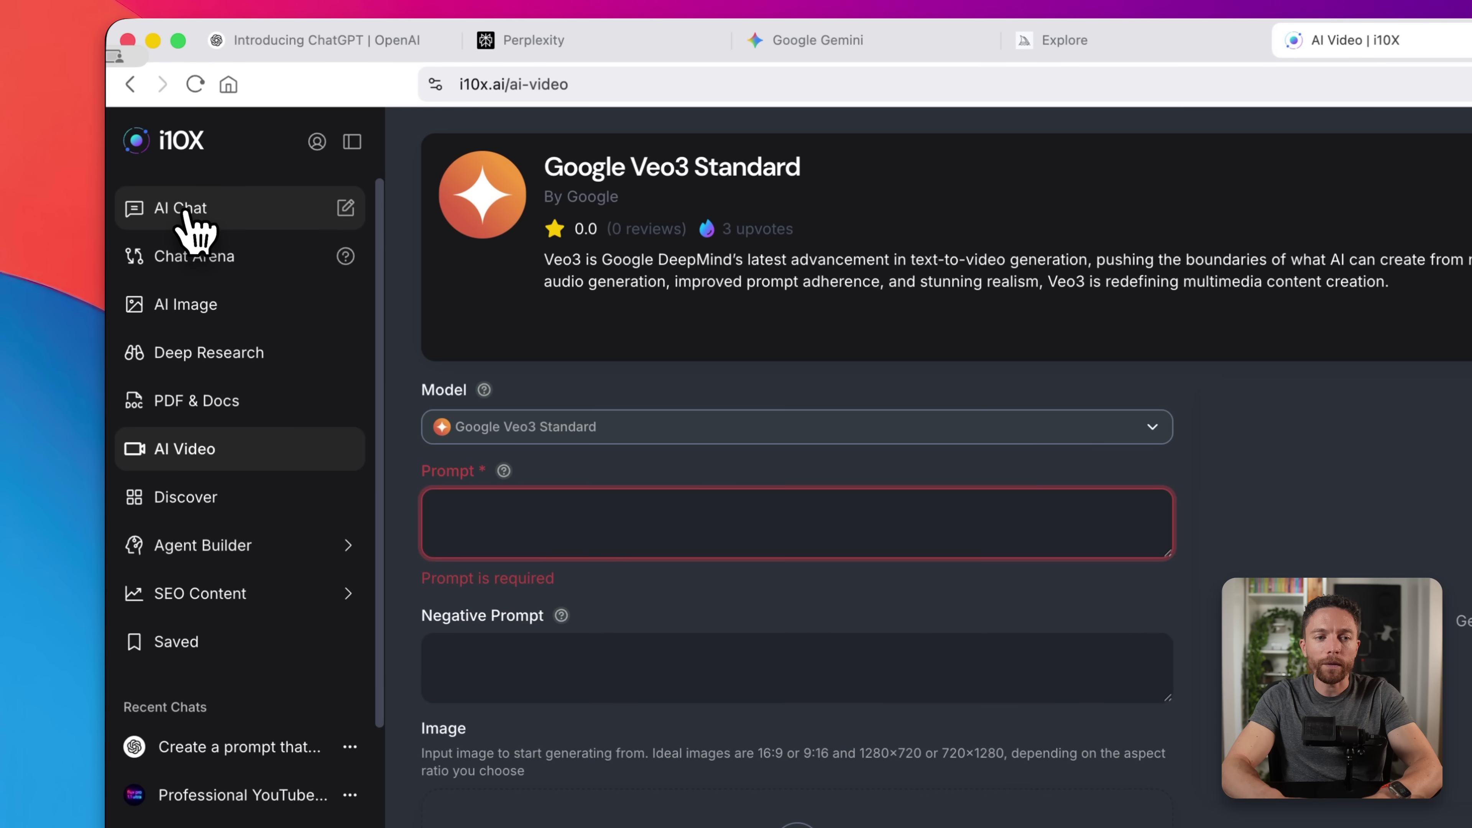
Step: Ask the AI Chat for help writing a video-generator prompt and read its reply
click(185, 215)
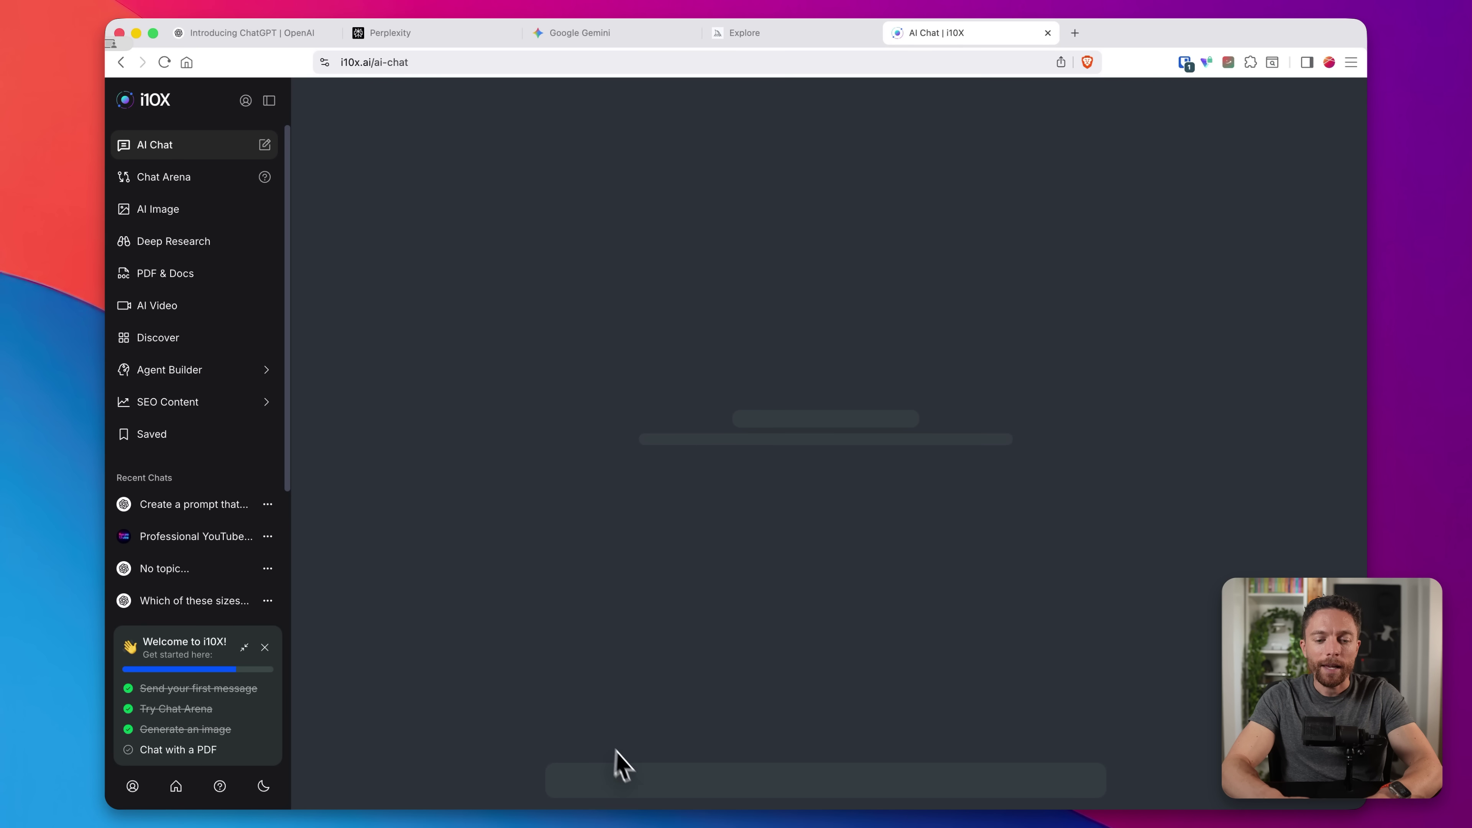
click(624, 740)
text(Help me come up with a prompt that I can put into an AI video generator. Here's the start: A video about a futuristic city)
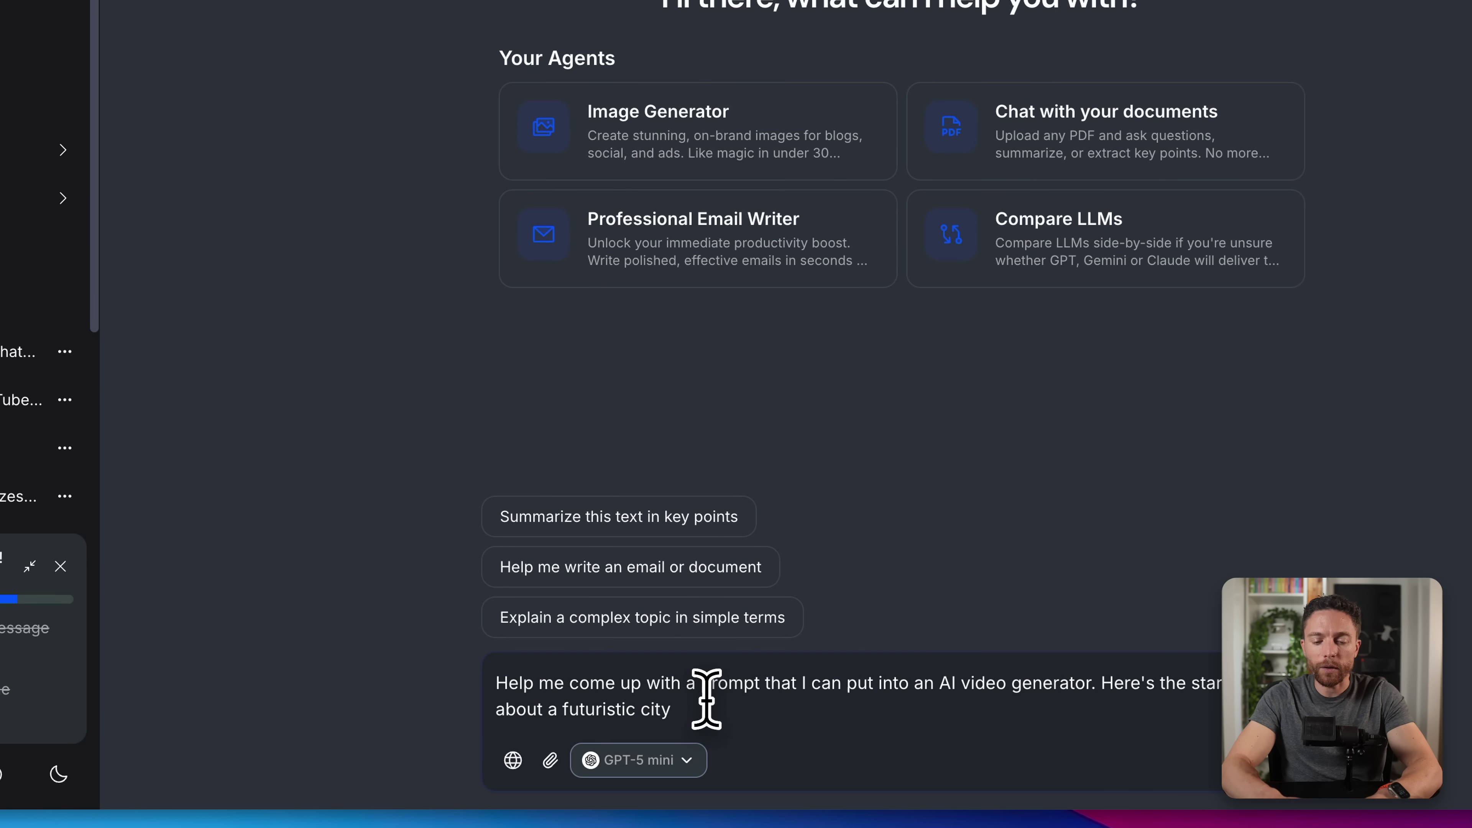
key(Return)
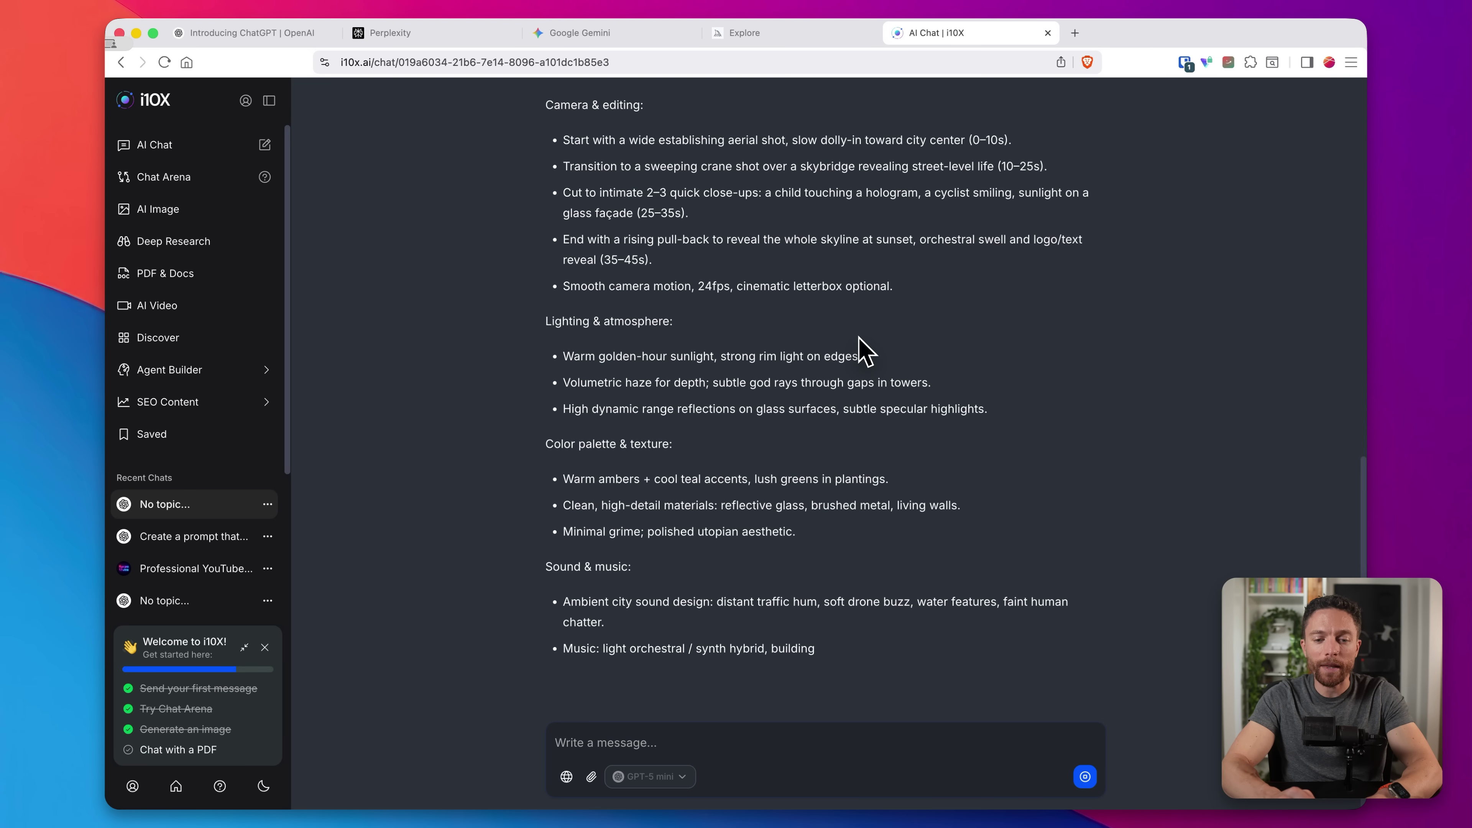
scroll(863, 348, up, 20)
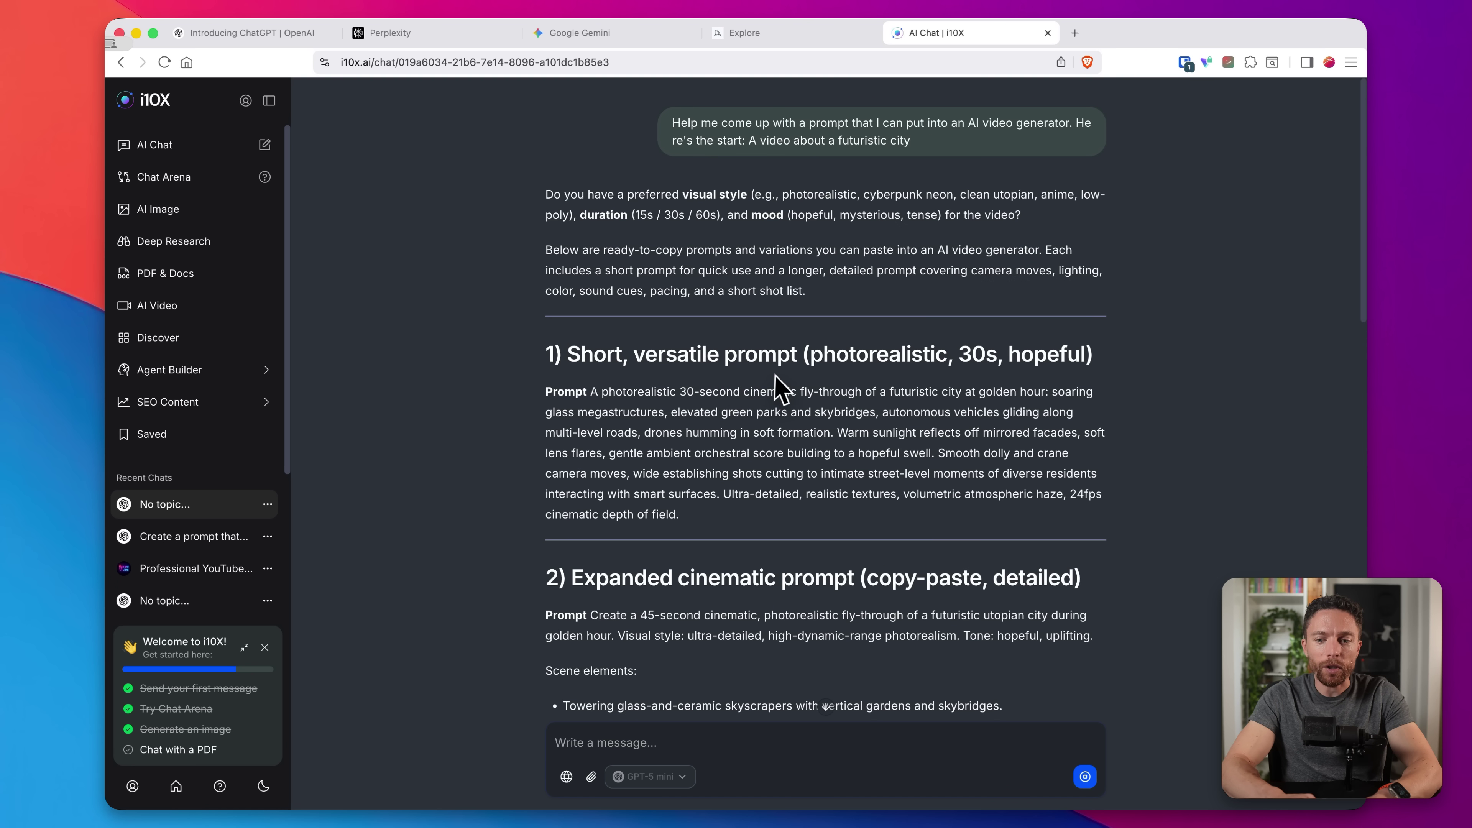
scroll(779, 390, down, 5)
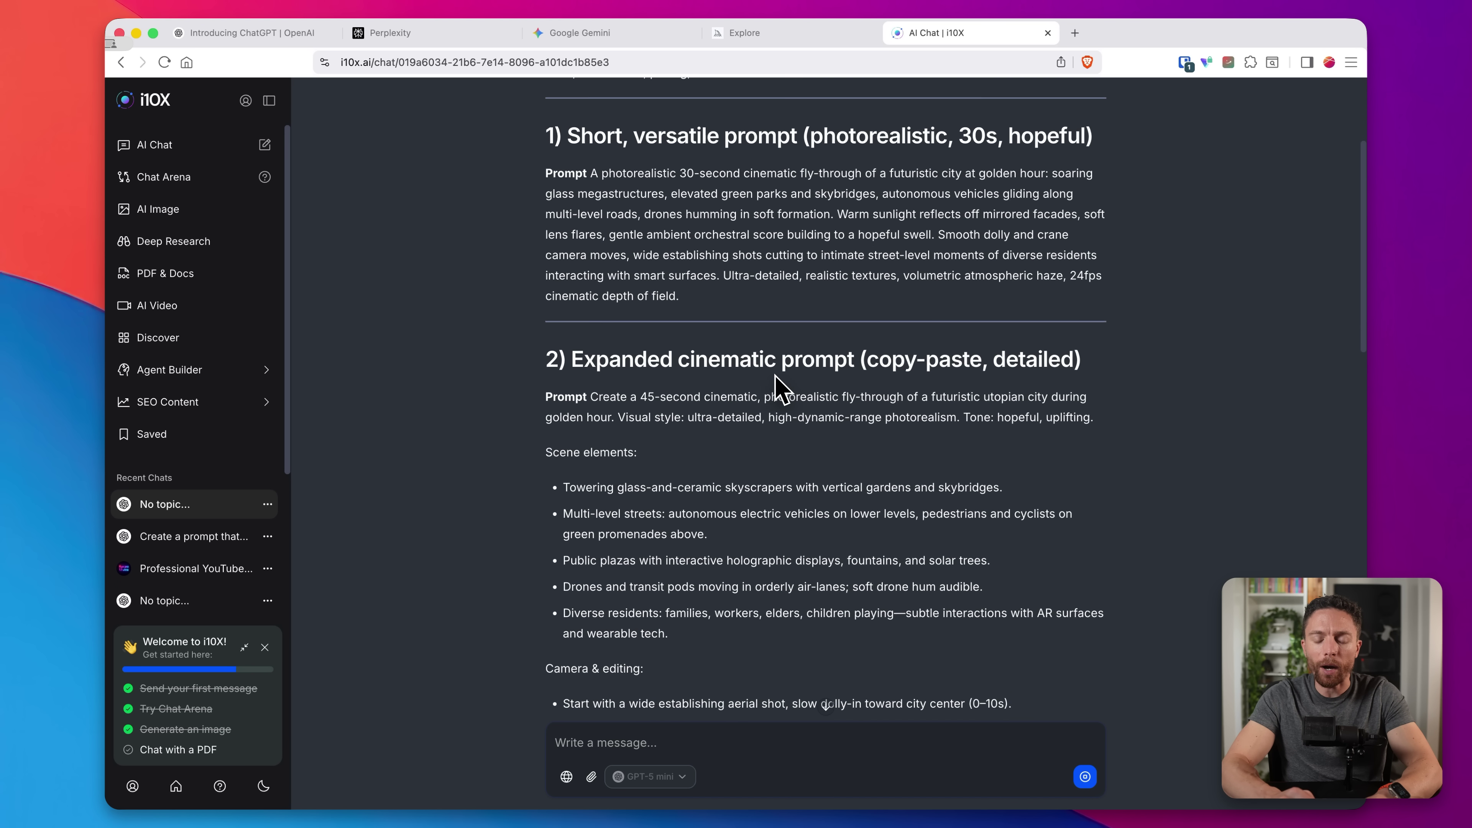
scroll(779, 390, down, 2)
scroll(779, 390, down, 1)
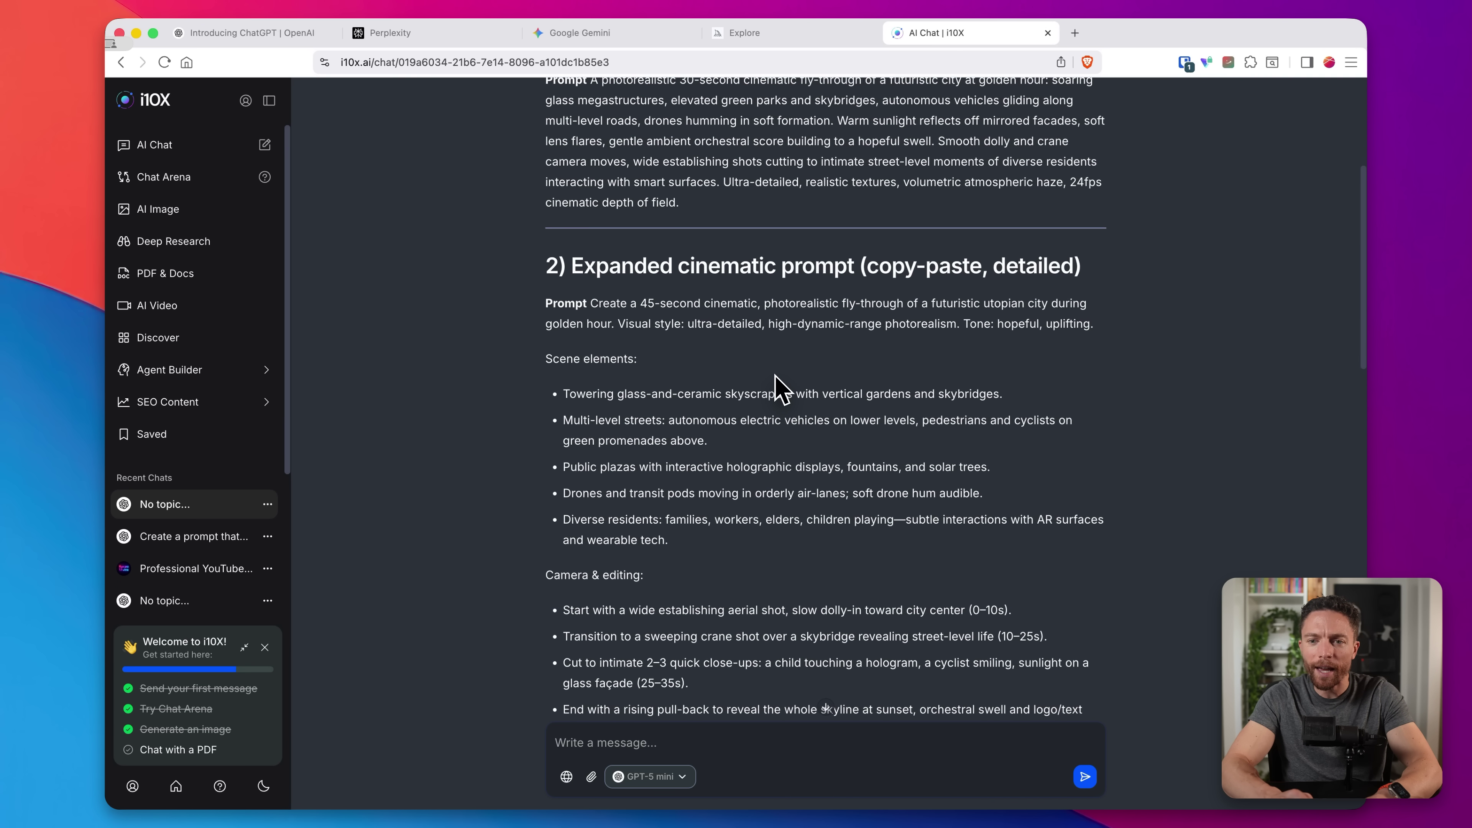
scroll(780, 389, down, 20)
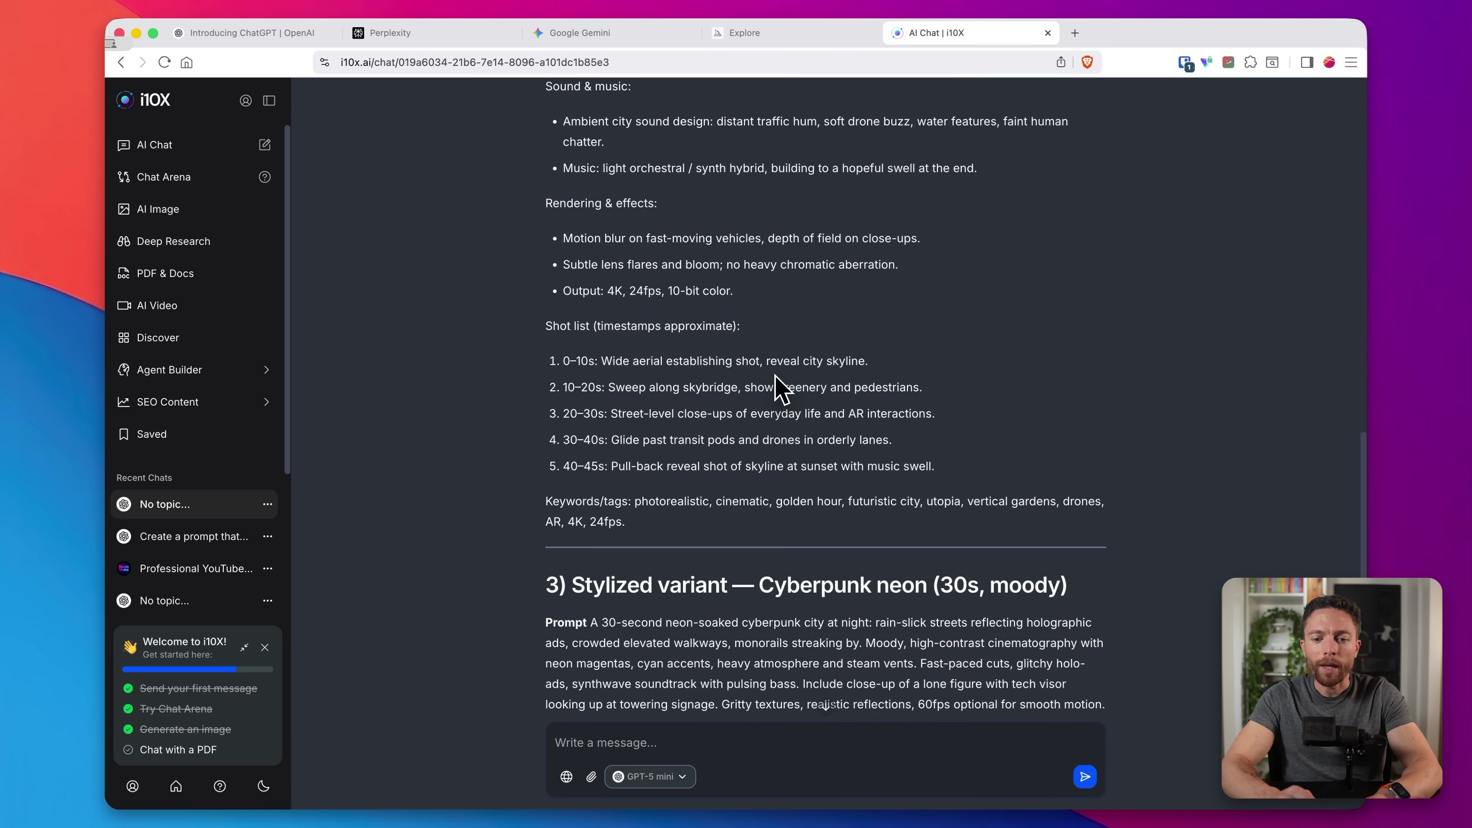
scroll(780, 388, down, 1)
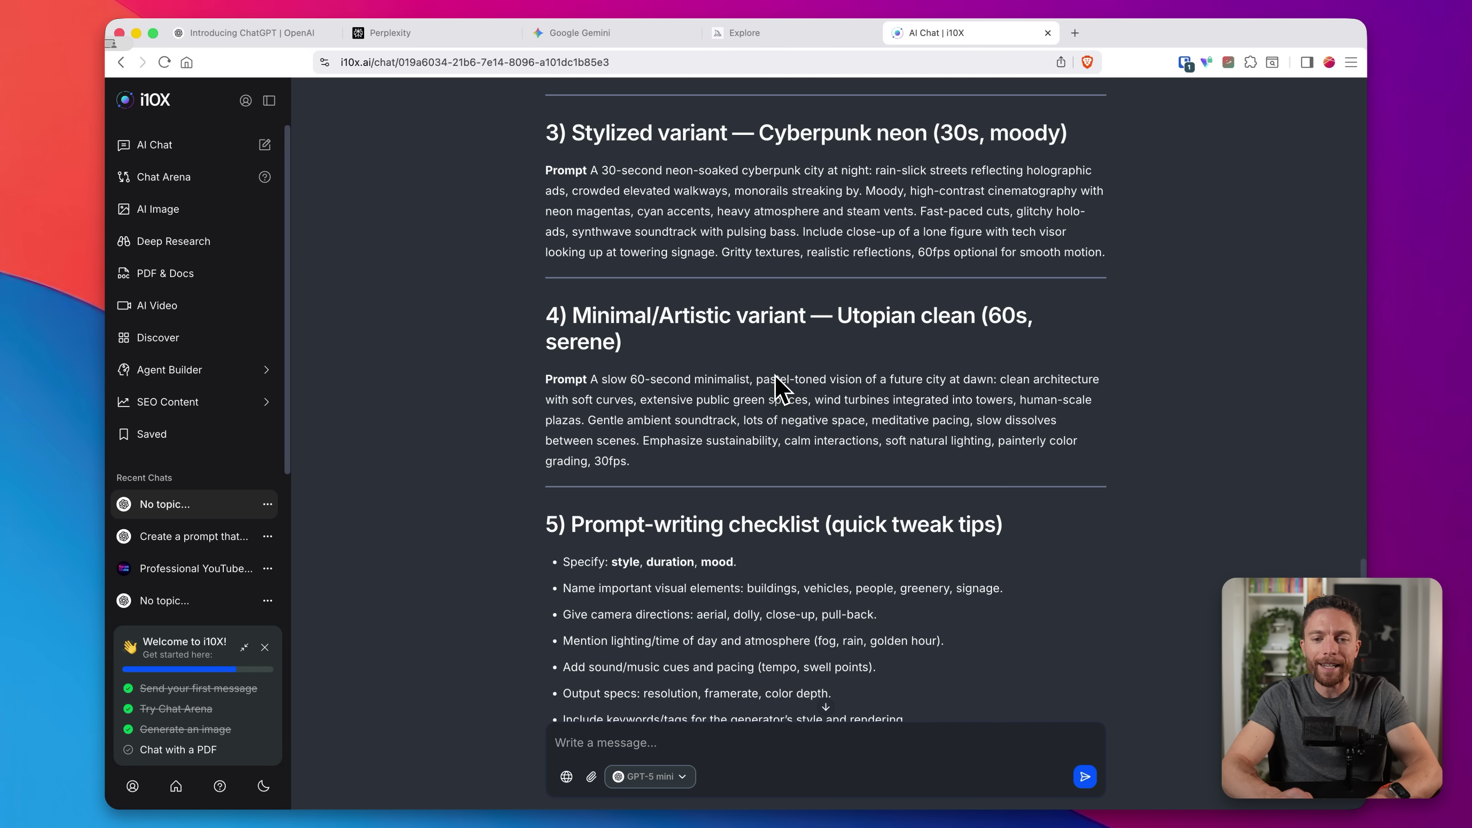
scroll(780, 390, down, 7)
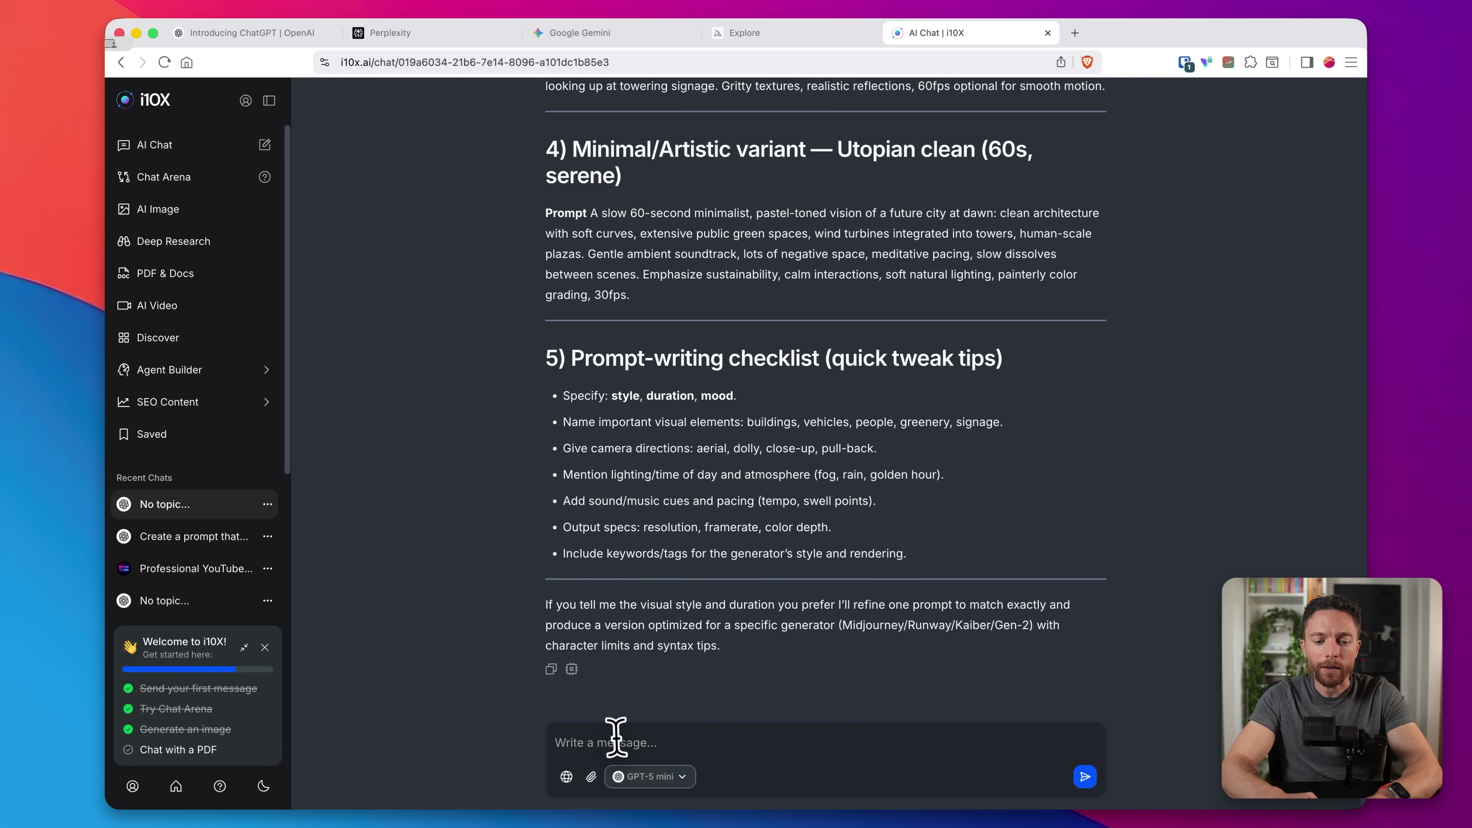
Step: Request a hyper-realistic cyberpunk city version and select the short 30s fly-through prompt
text(I want it to feel like a run-down, dirty, grungy city. It's very dystopic. Sort of a cyberpunk theme to it. Very hyper-realistic.)
key(Return)
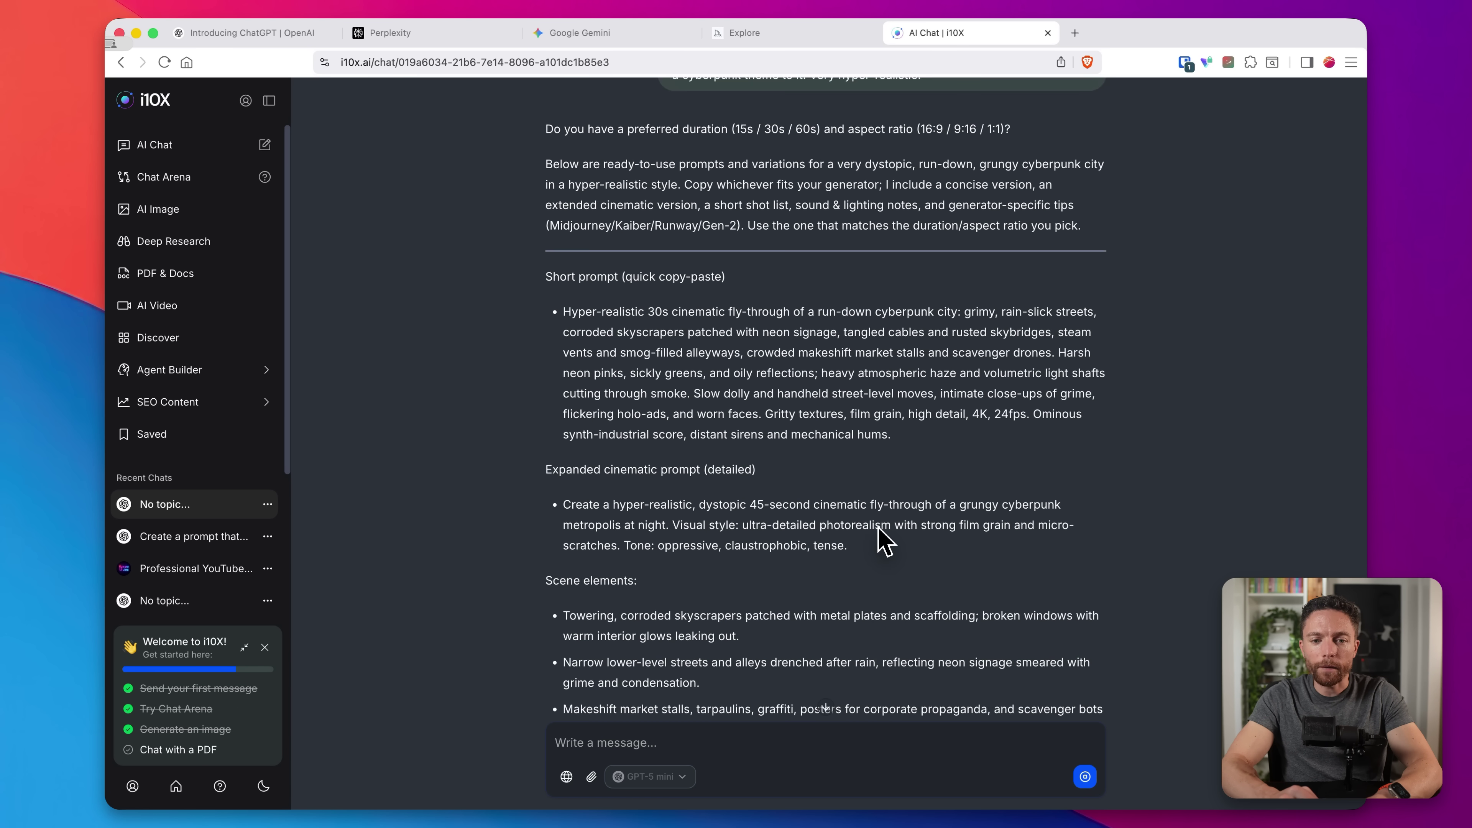
drag(907, 439, 566, 320)
key(super+c)
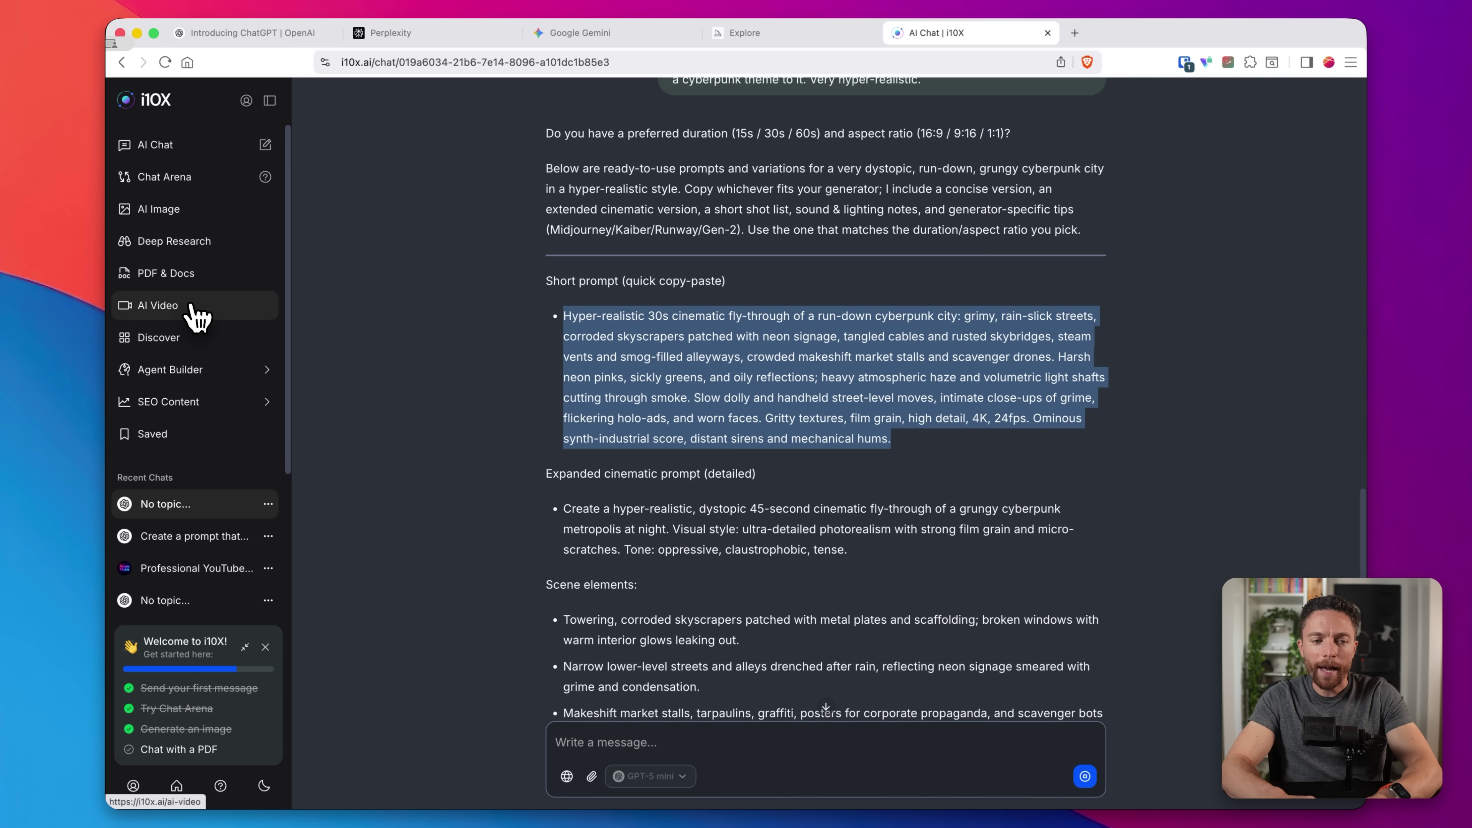
Step: On the AI Video page, choose Google Veo3 Standard and paste the cyberpunk city prompt
click(198, 317)
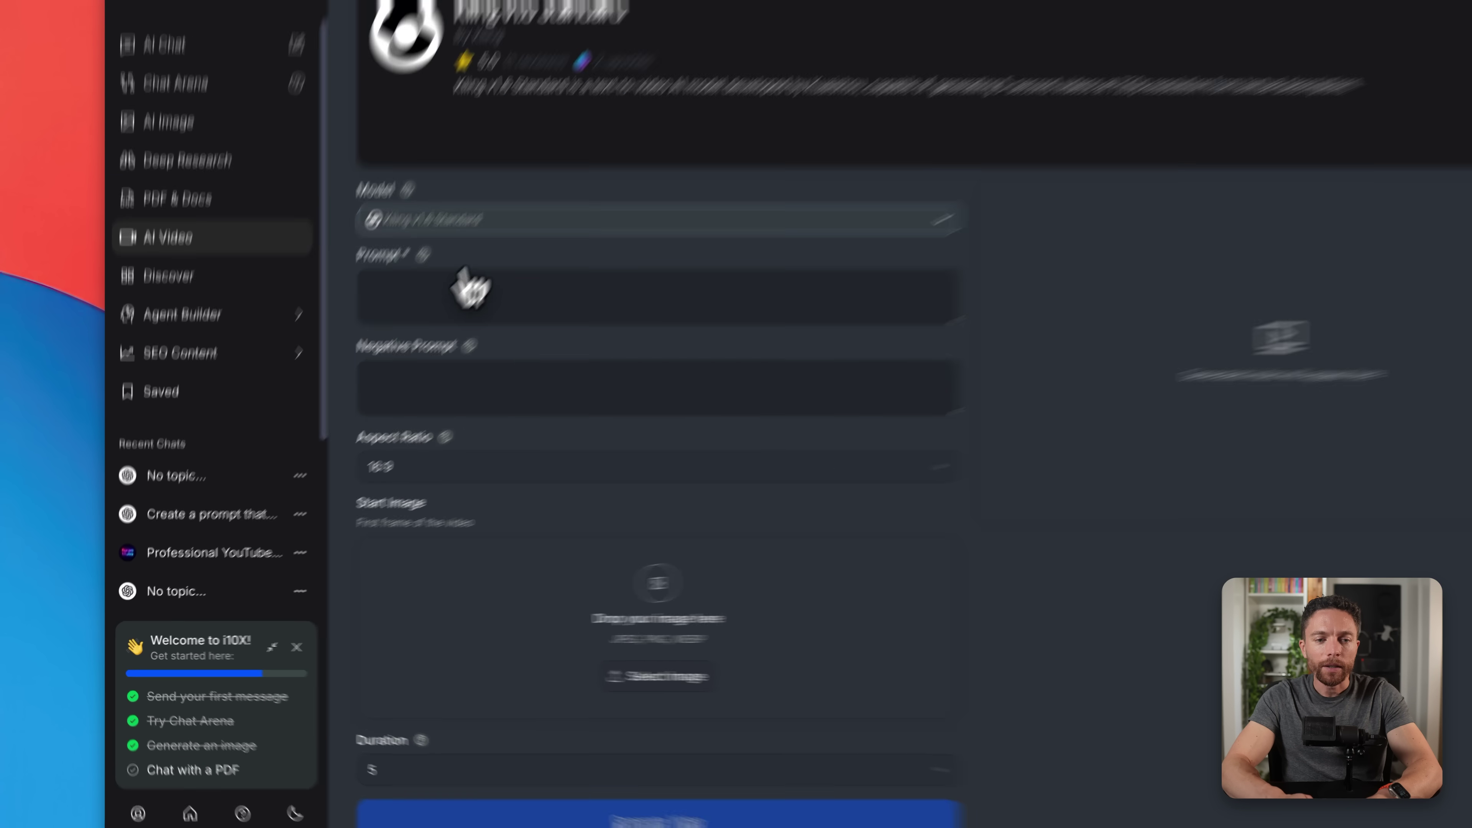
click(432, 293)
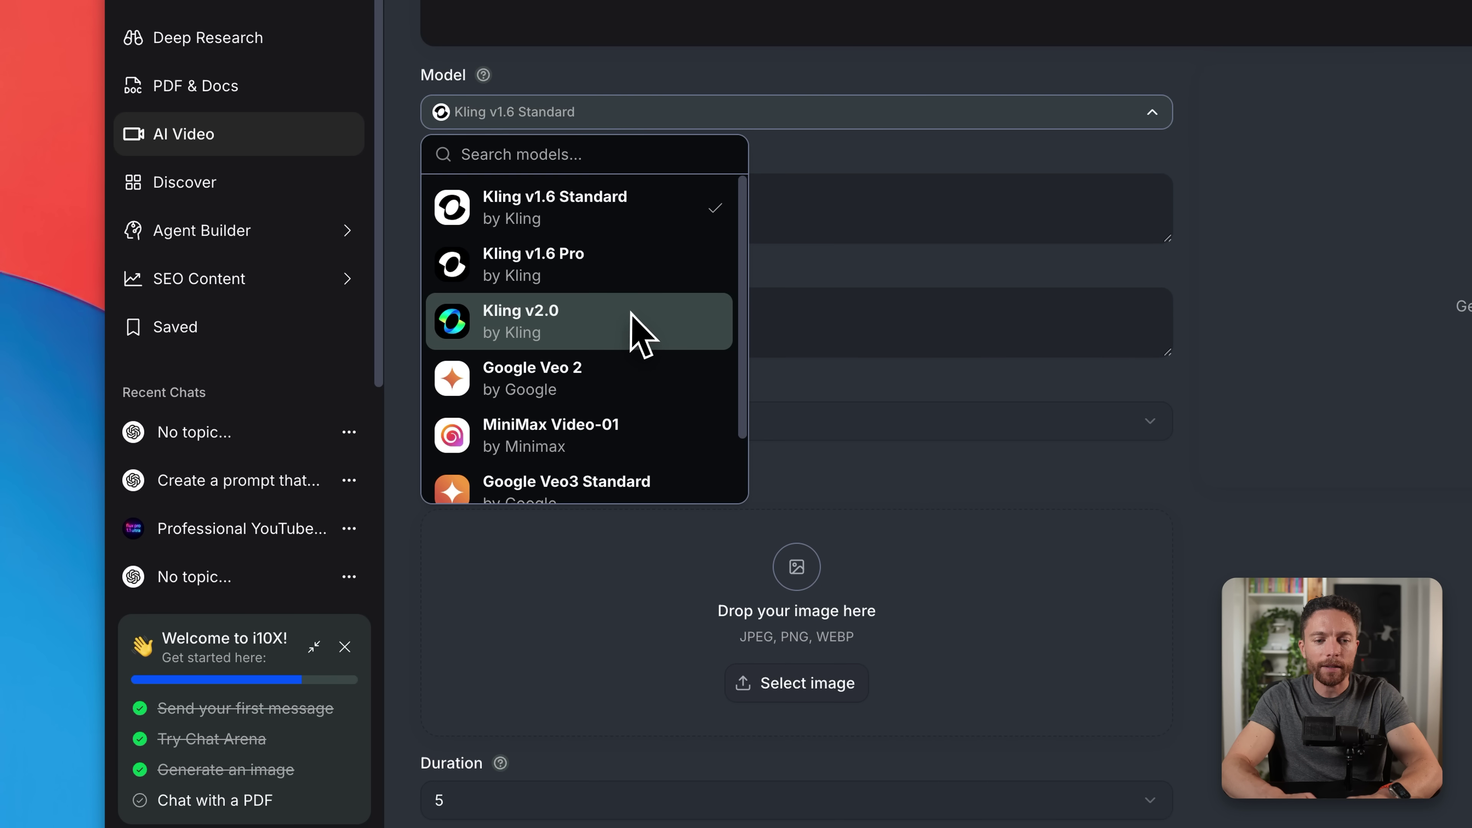
scroll(457, 425, down, 1)
click(657, 432)
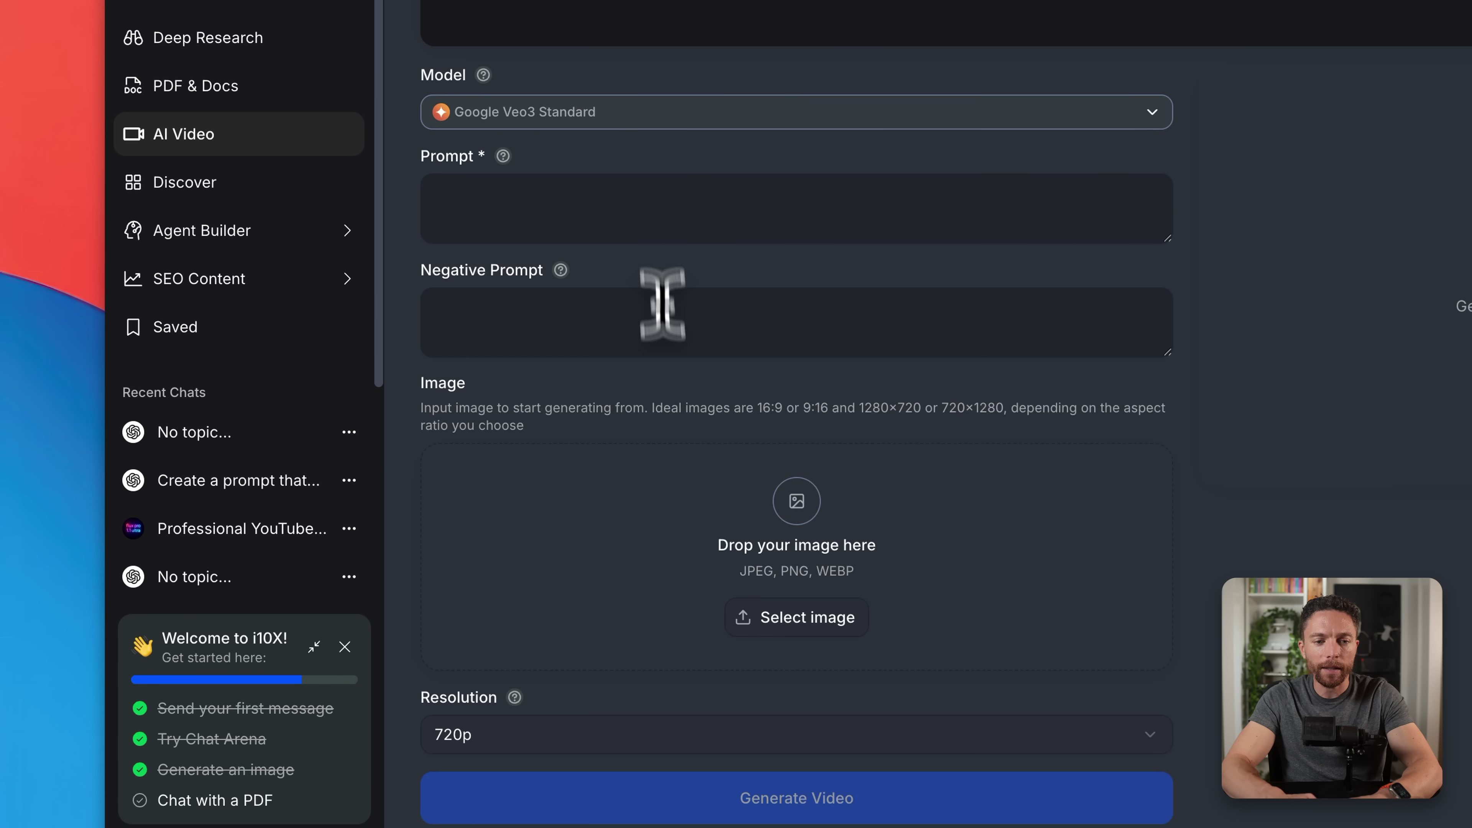
click(647, 204)
key(super+v)
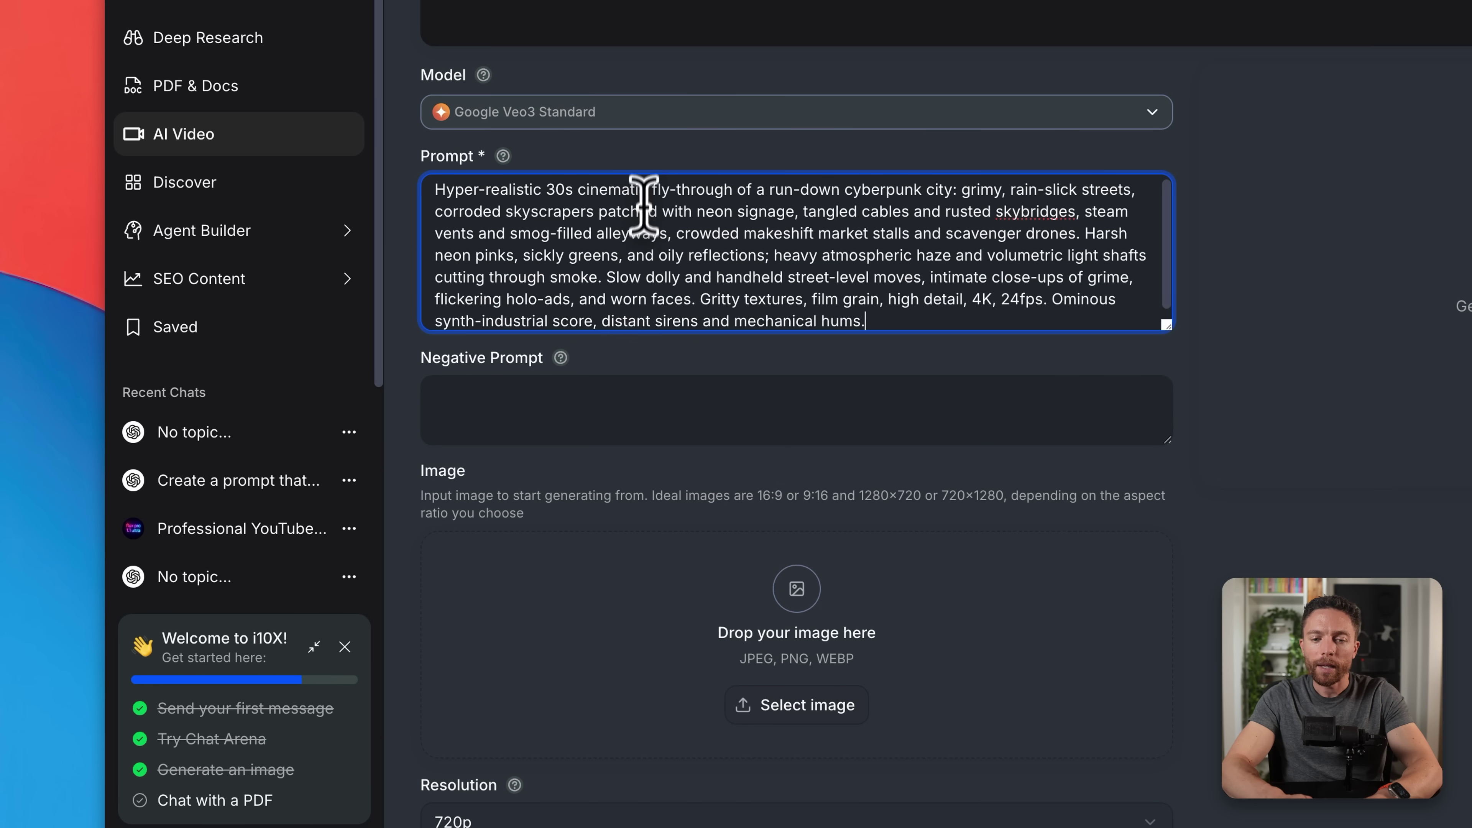
Step: Change the video's output resolution from 720p to 1080p
mouse_move(562, 362)
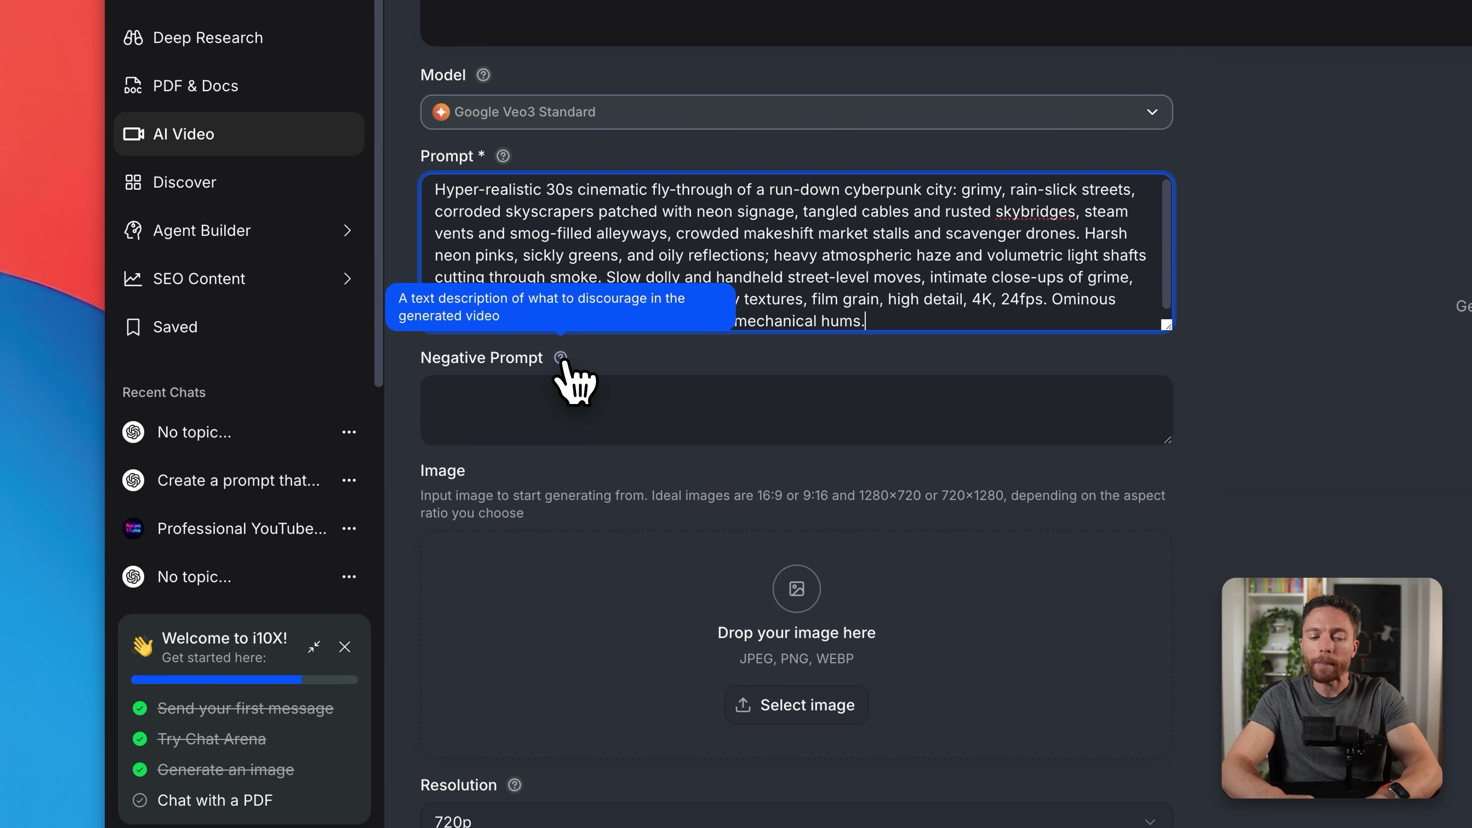
scroll(902, 375, down, 2)
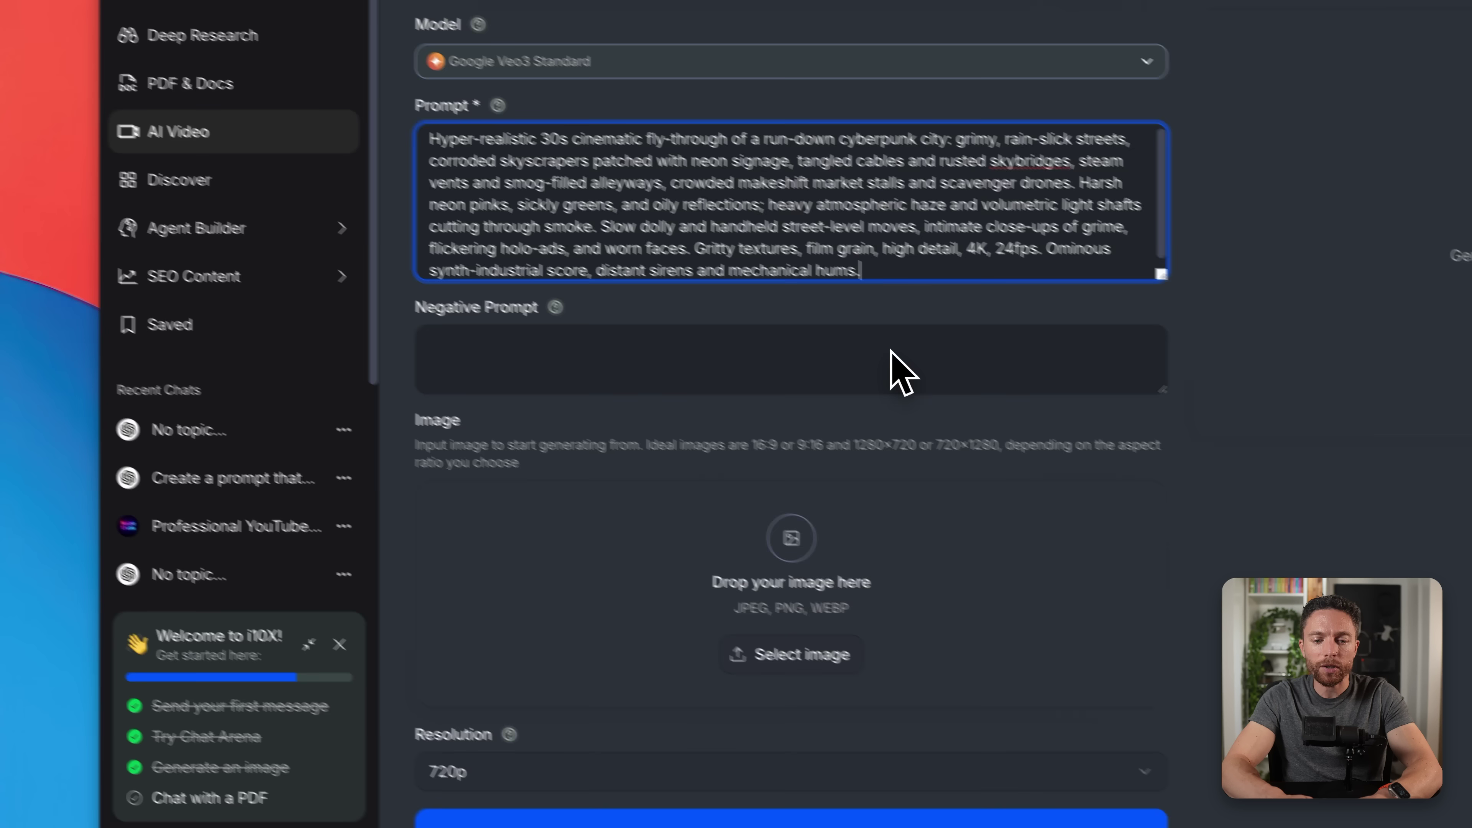
click(922, 822)
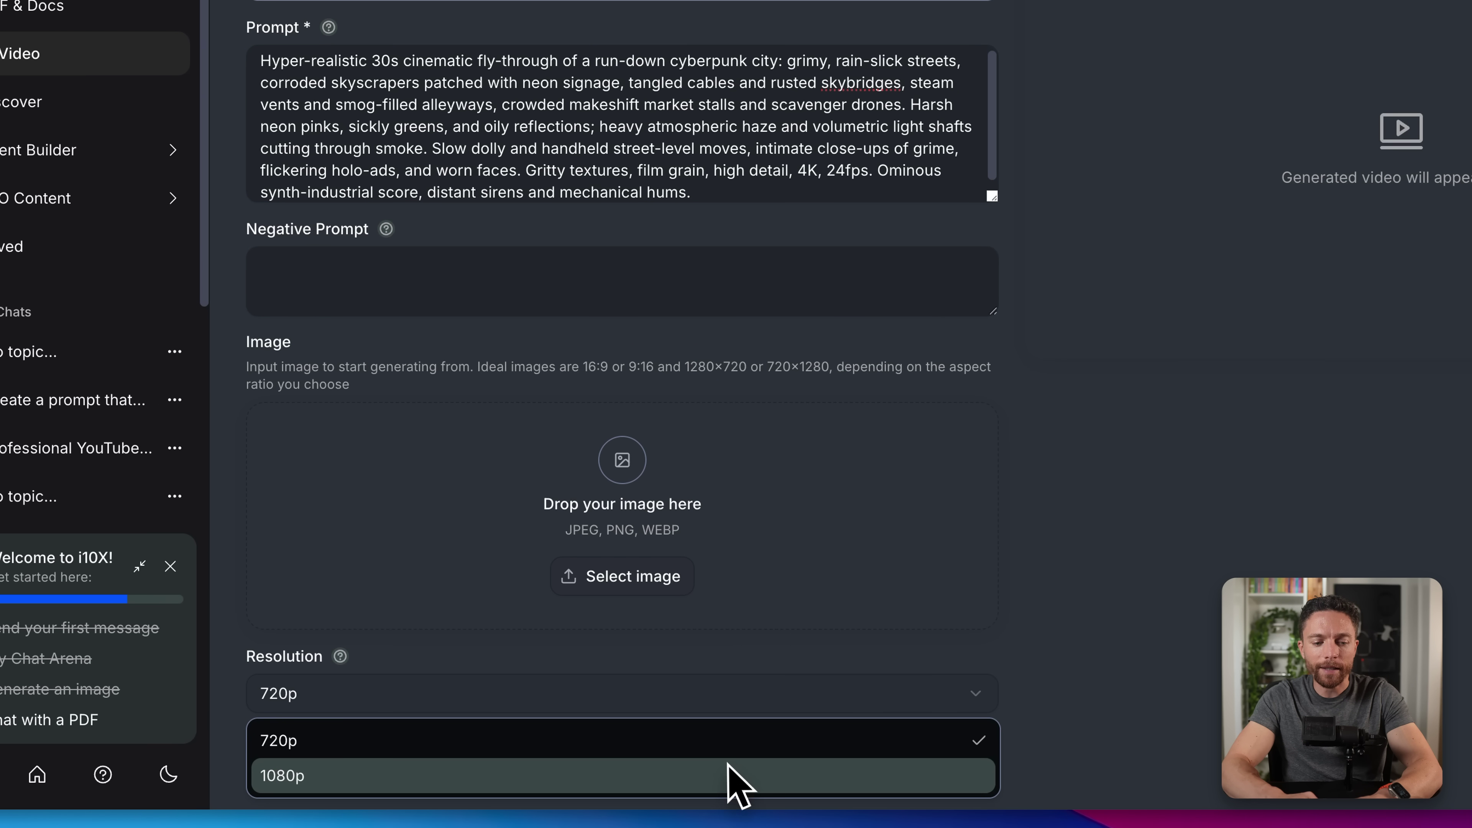
click(732, 777)
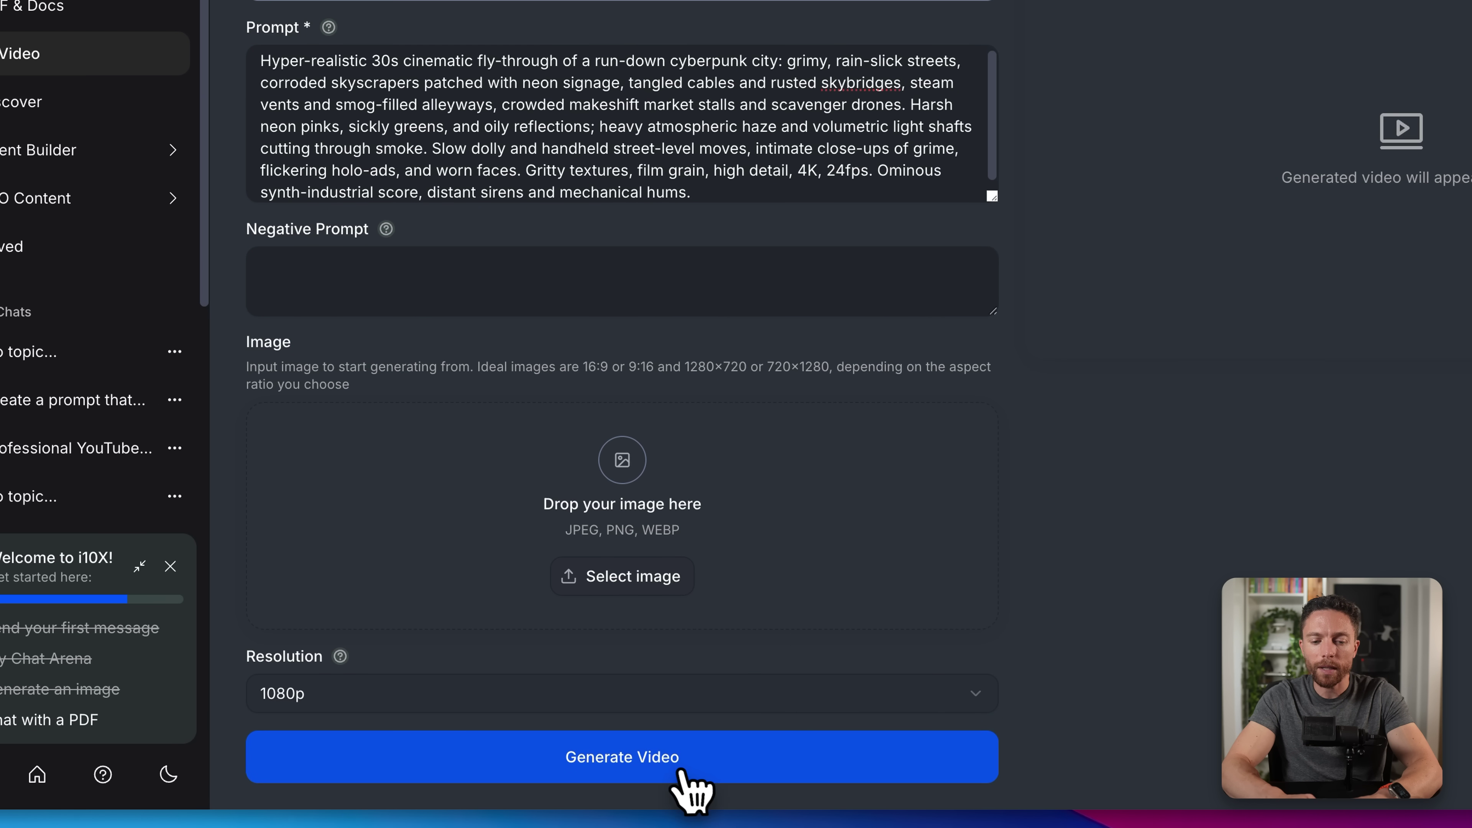
Step: Generate the cyberpunk city video from the prompt and play the result
click(724, 783)
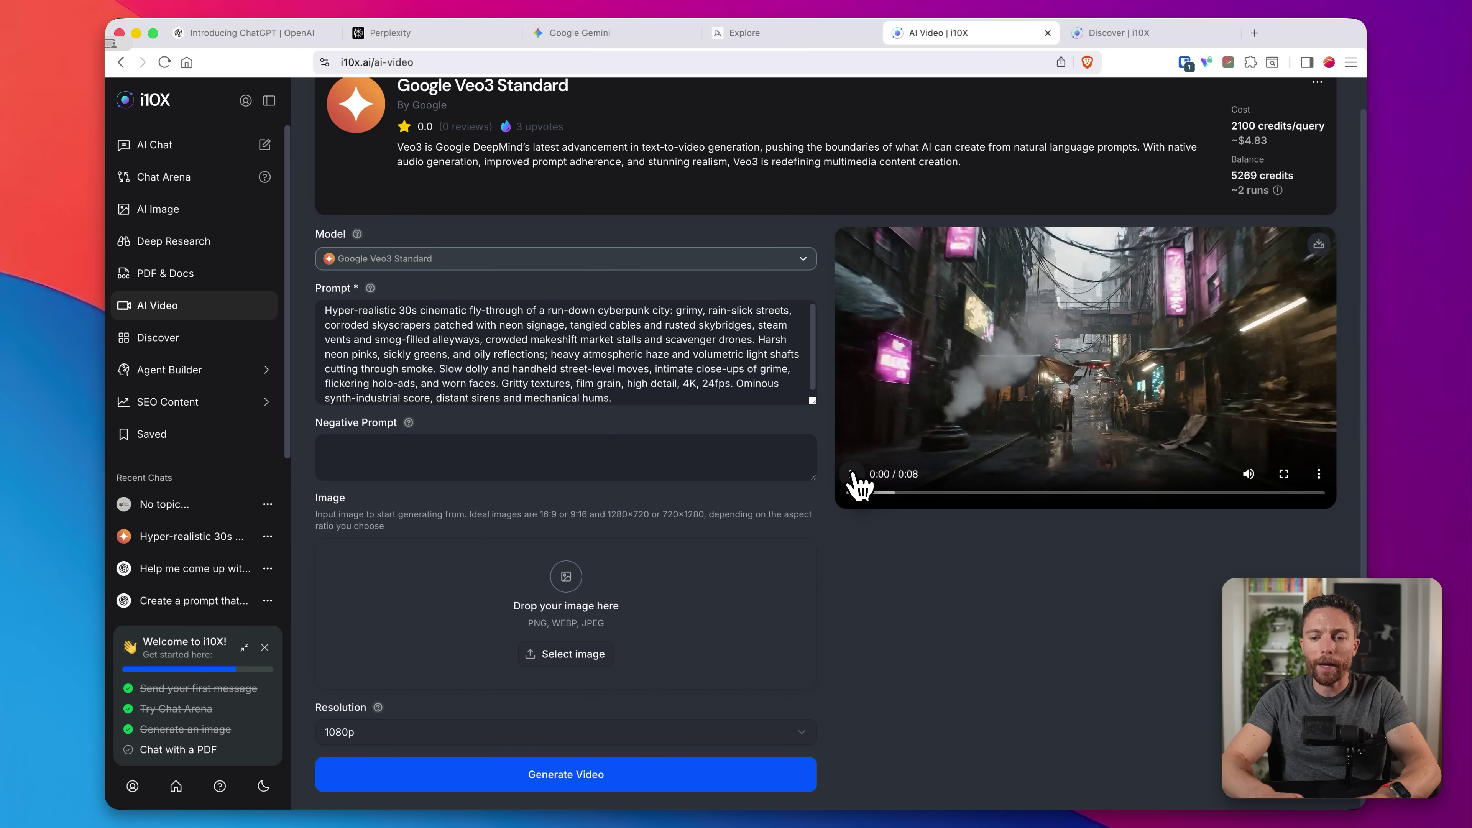
click(852, 474)
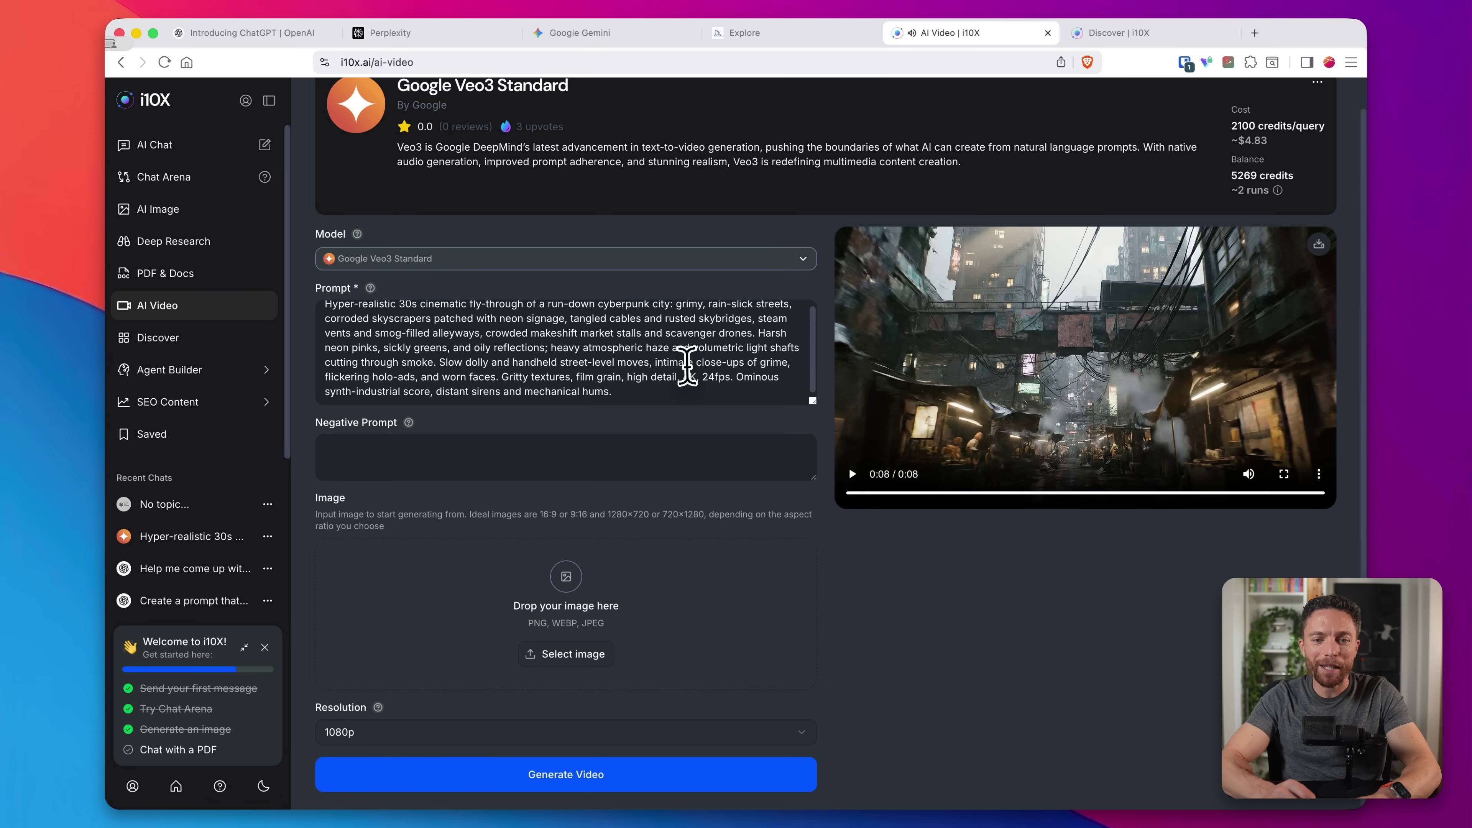
scroll(690, 362, down, 1)
scroll(687, 366, up, 1)
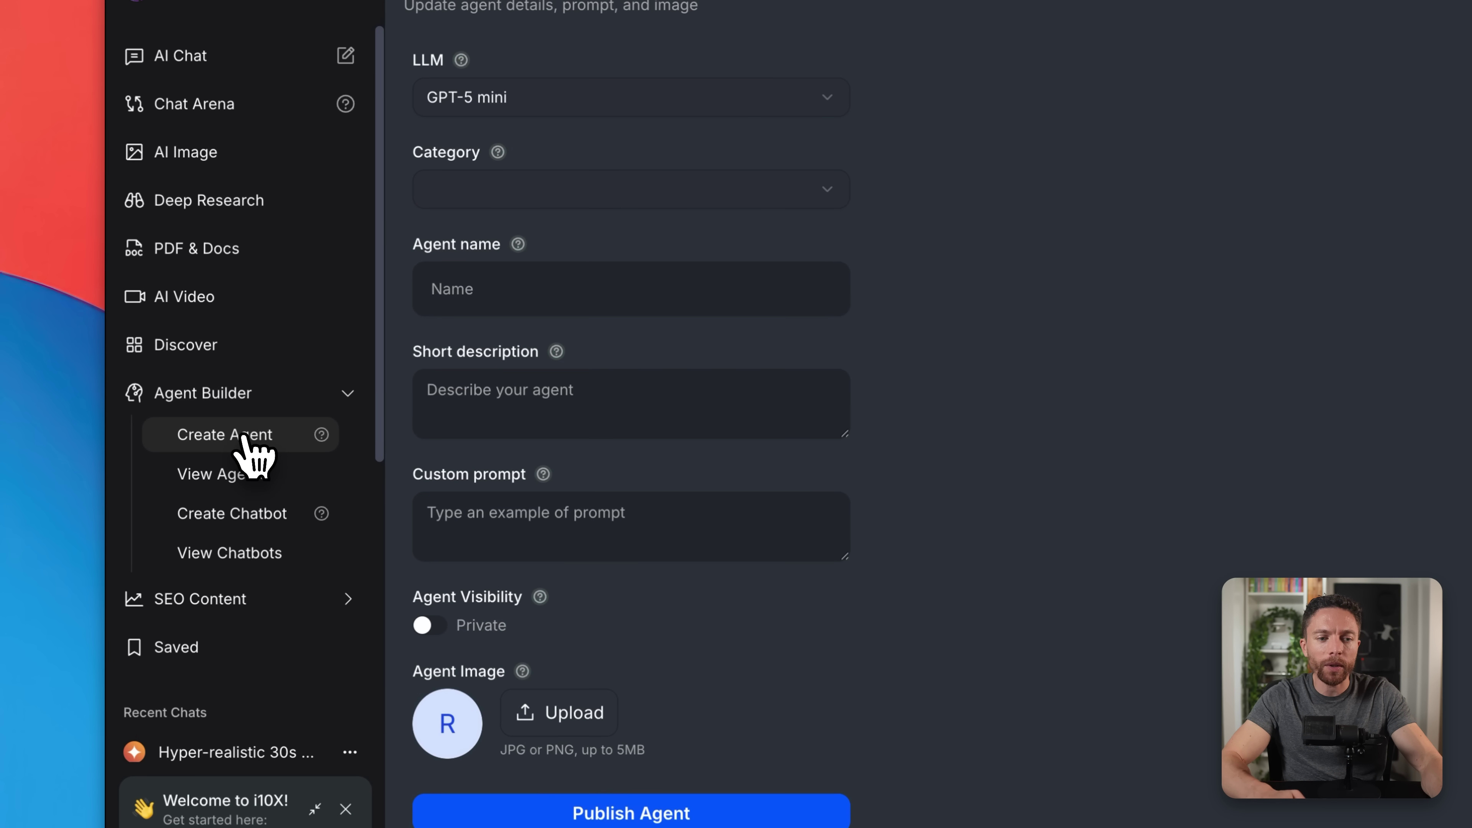
Step: Choose GPT-5 as the agent's LLM and Marketing & SEO as its category
click(812, 102)
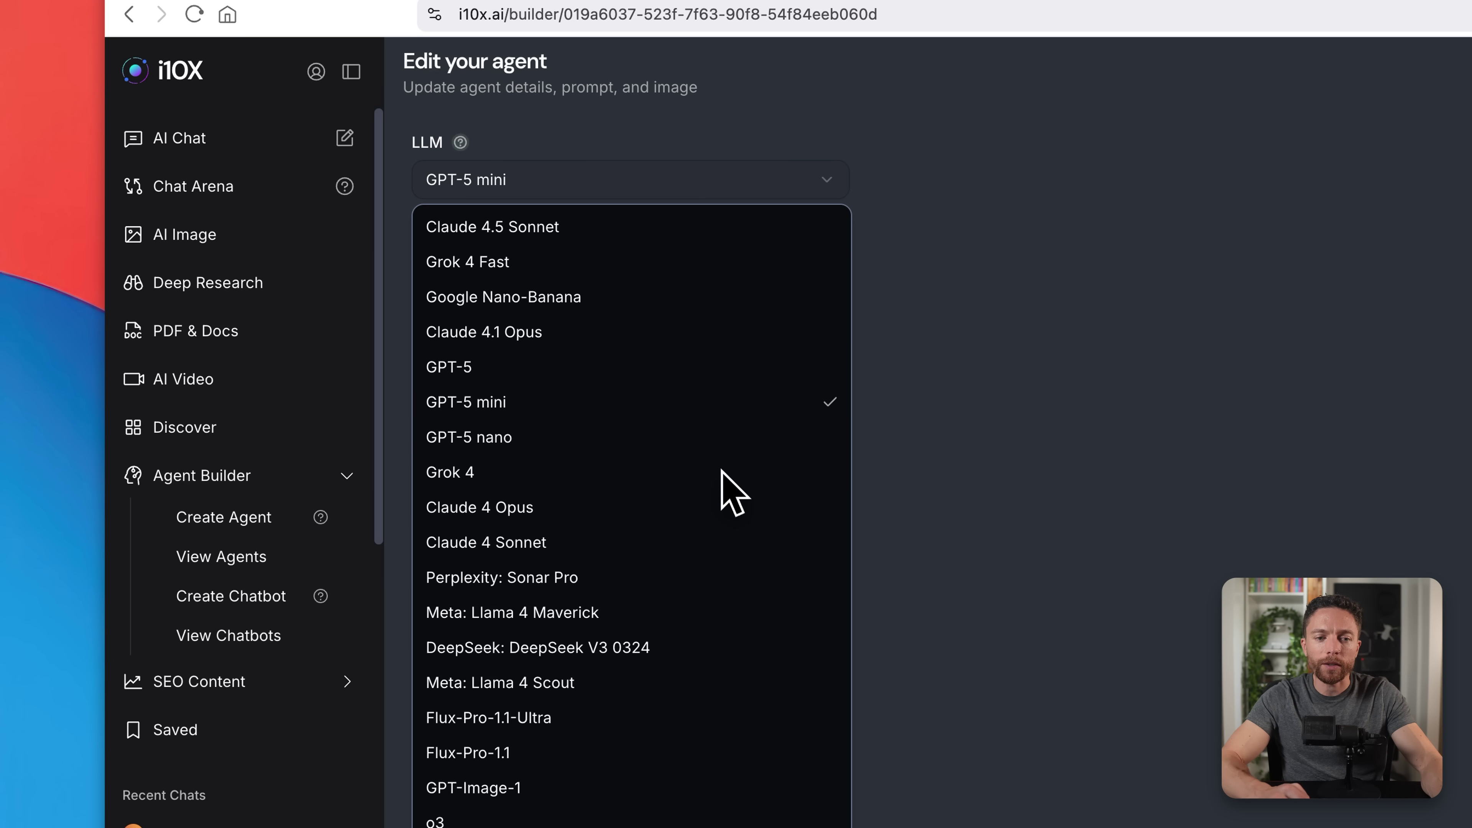
click(663, 371)
click(812, 271)
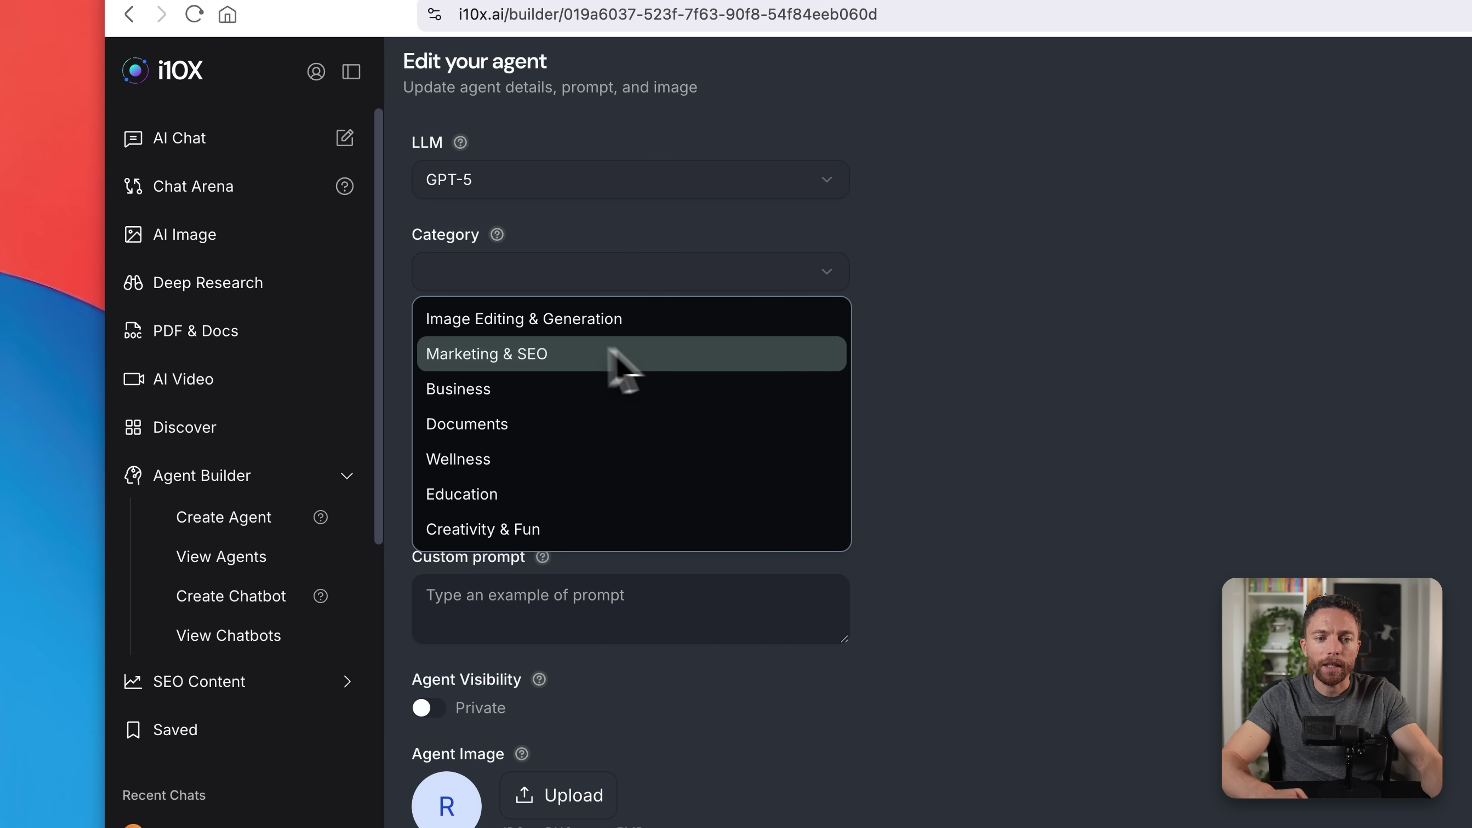
click(558, 352)
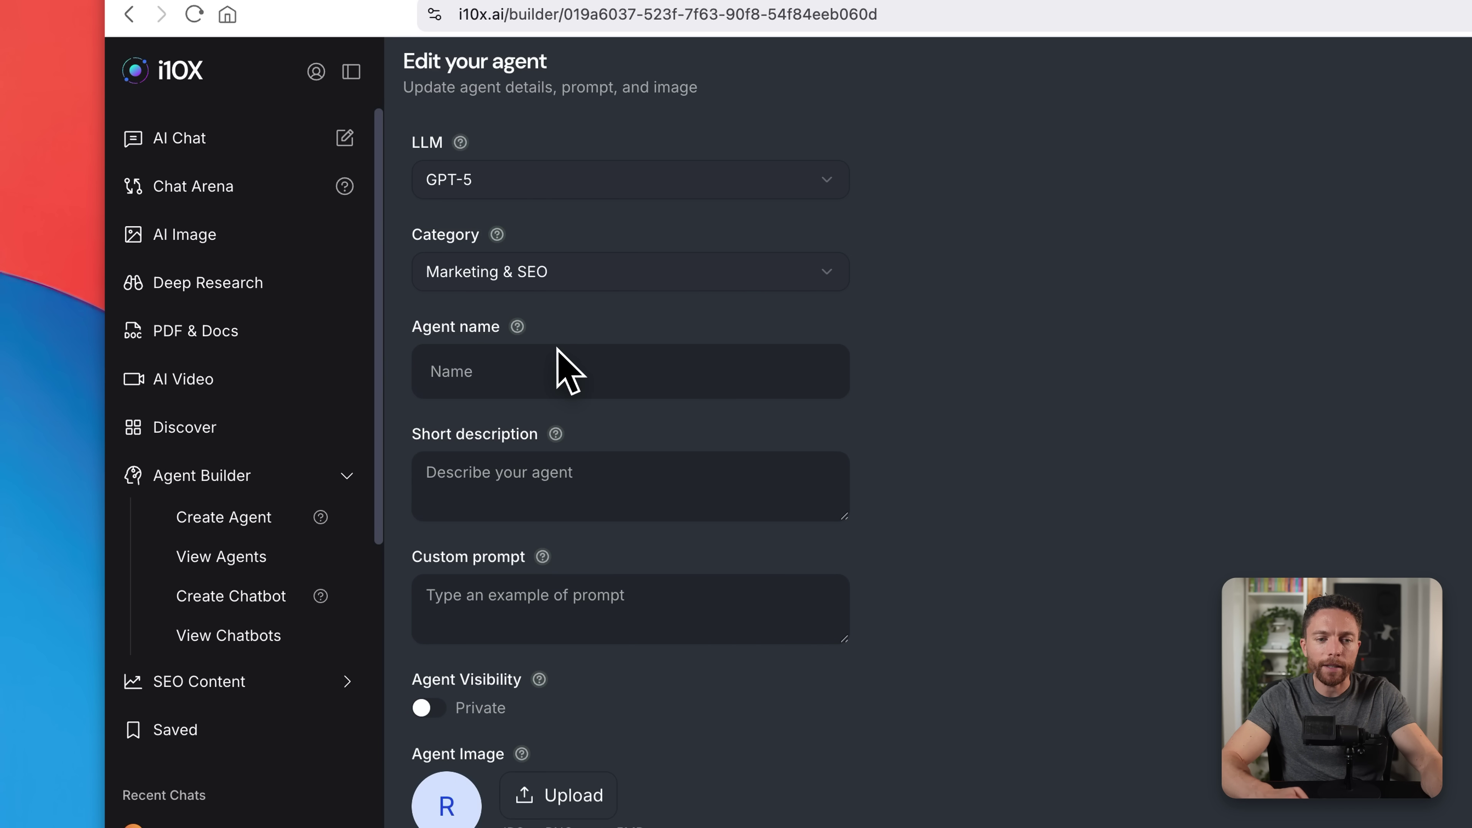
click(580, 368)
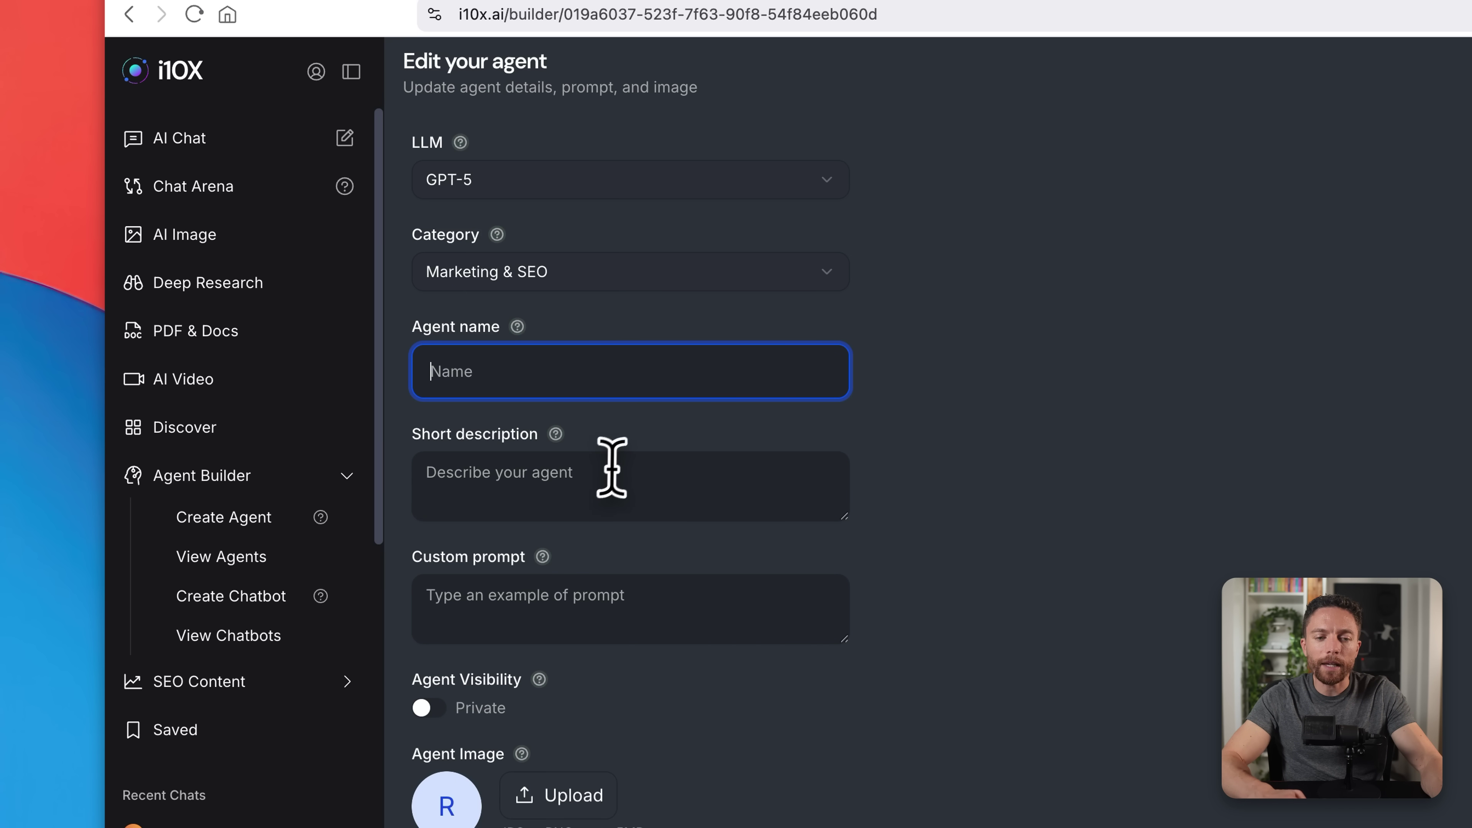
click(537, 589)
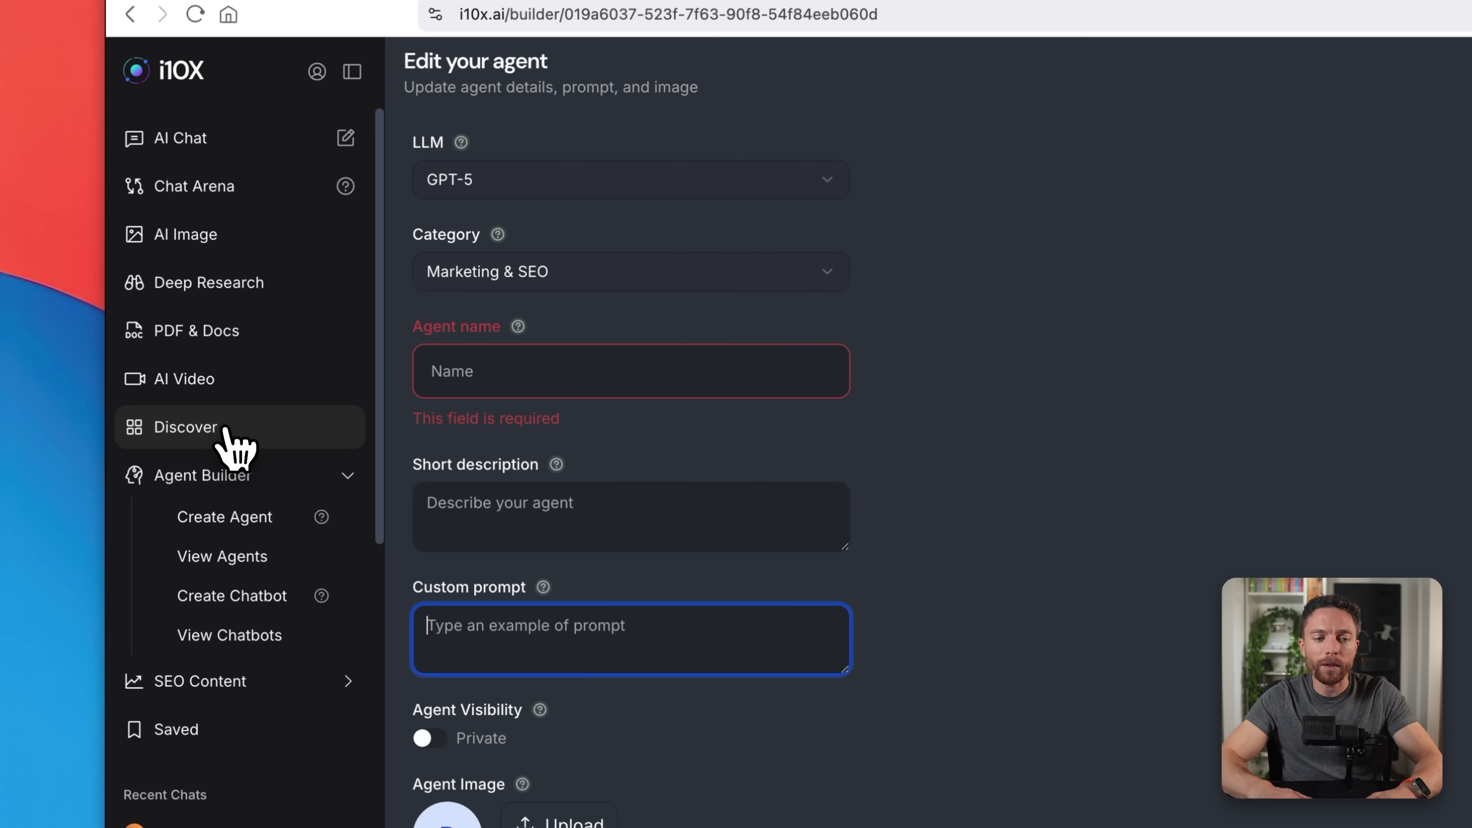
Step: Scroll through the Discover agent cards, then filter them to the Business category
click(227, 430)
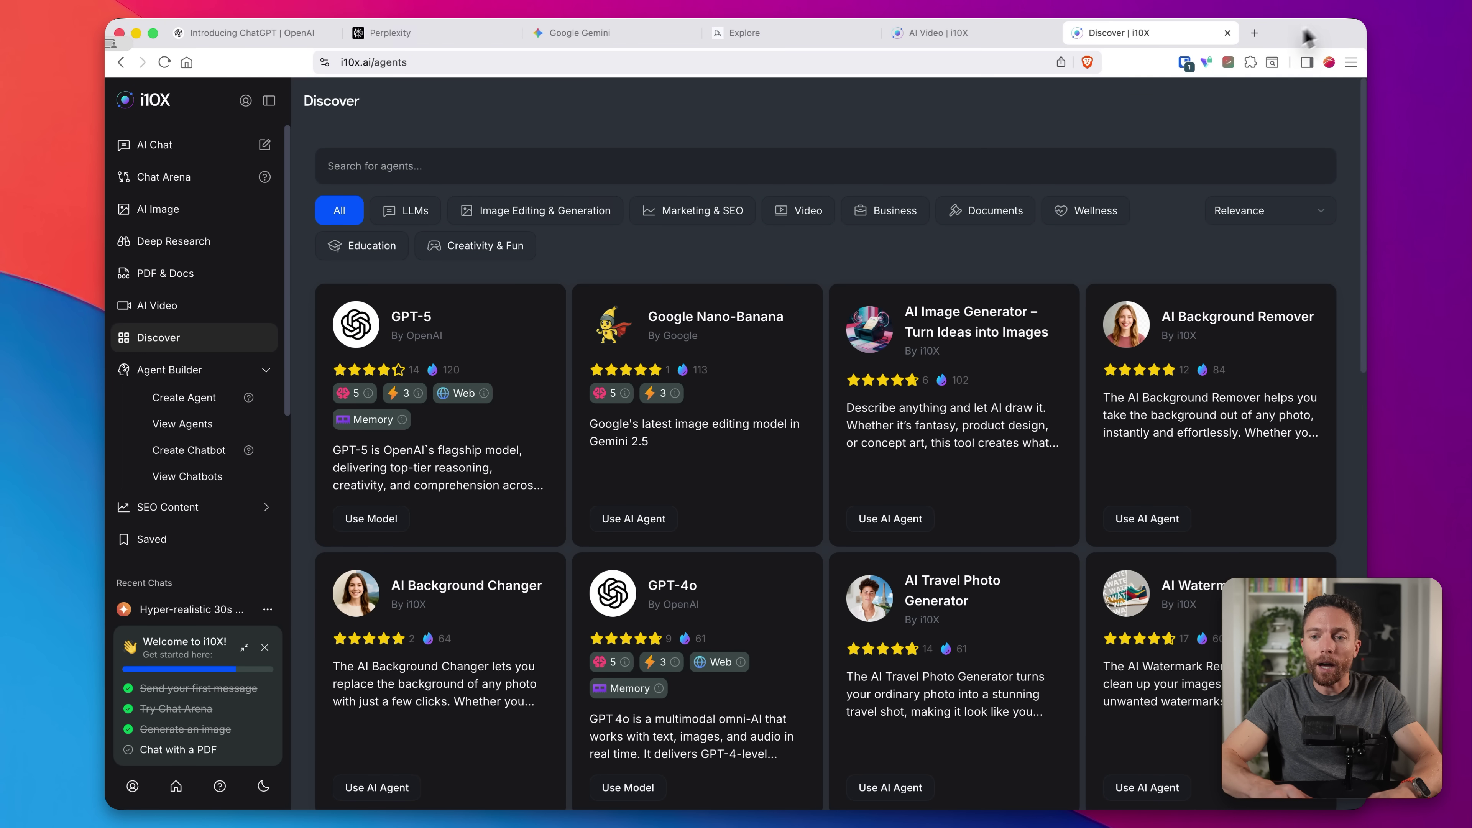
scroll(891, 429, down, 2)
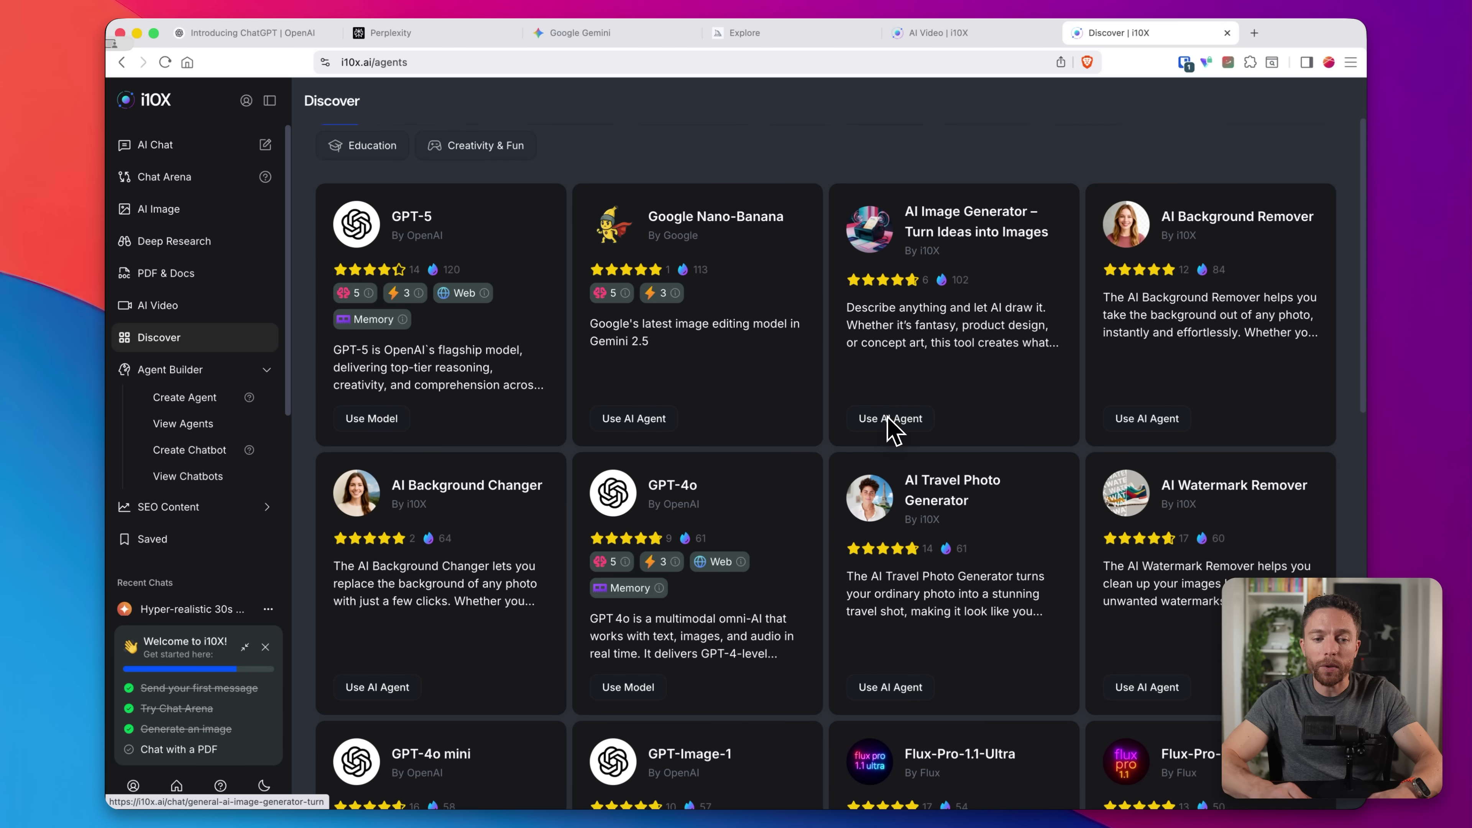
scroll(891, 429, down, 10)
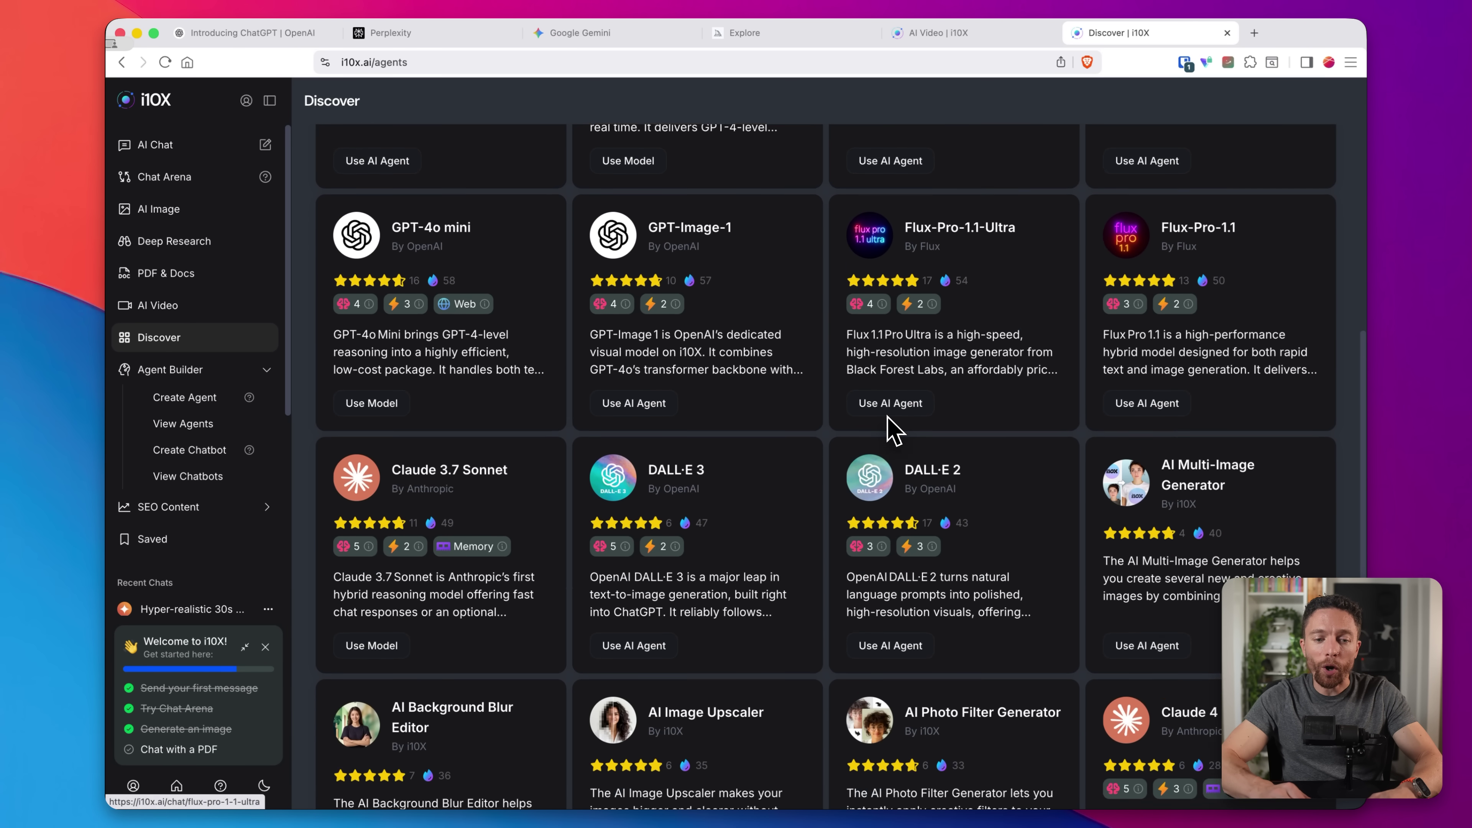
scroll(893, 429, down, 8)
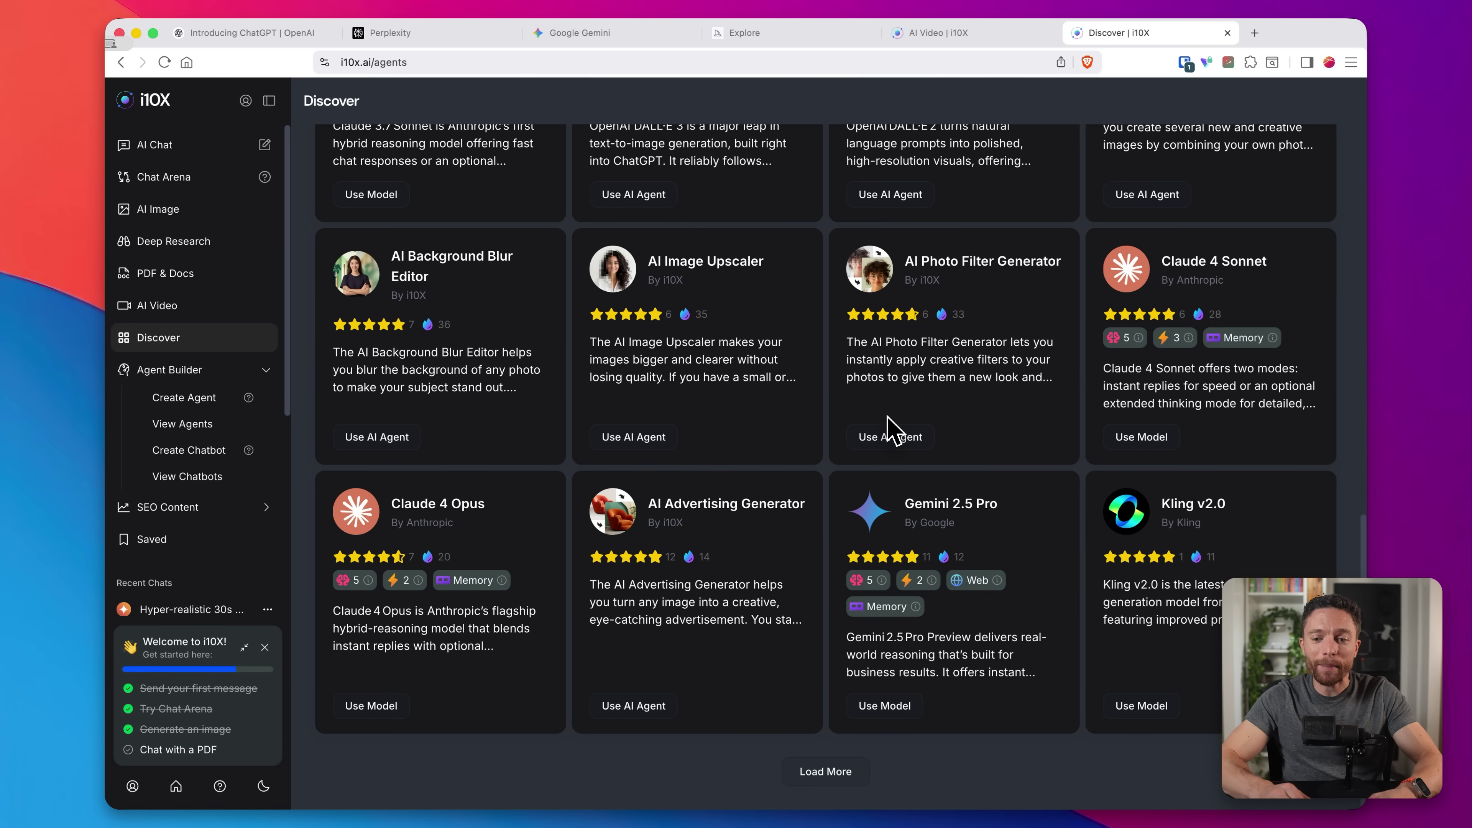
scroll(892, 429, up, 20)
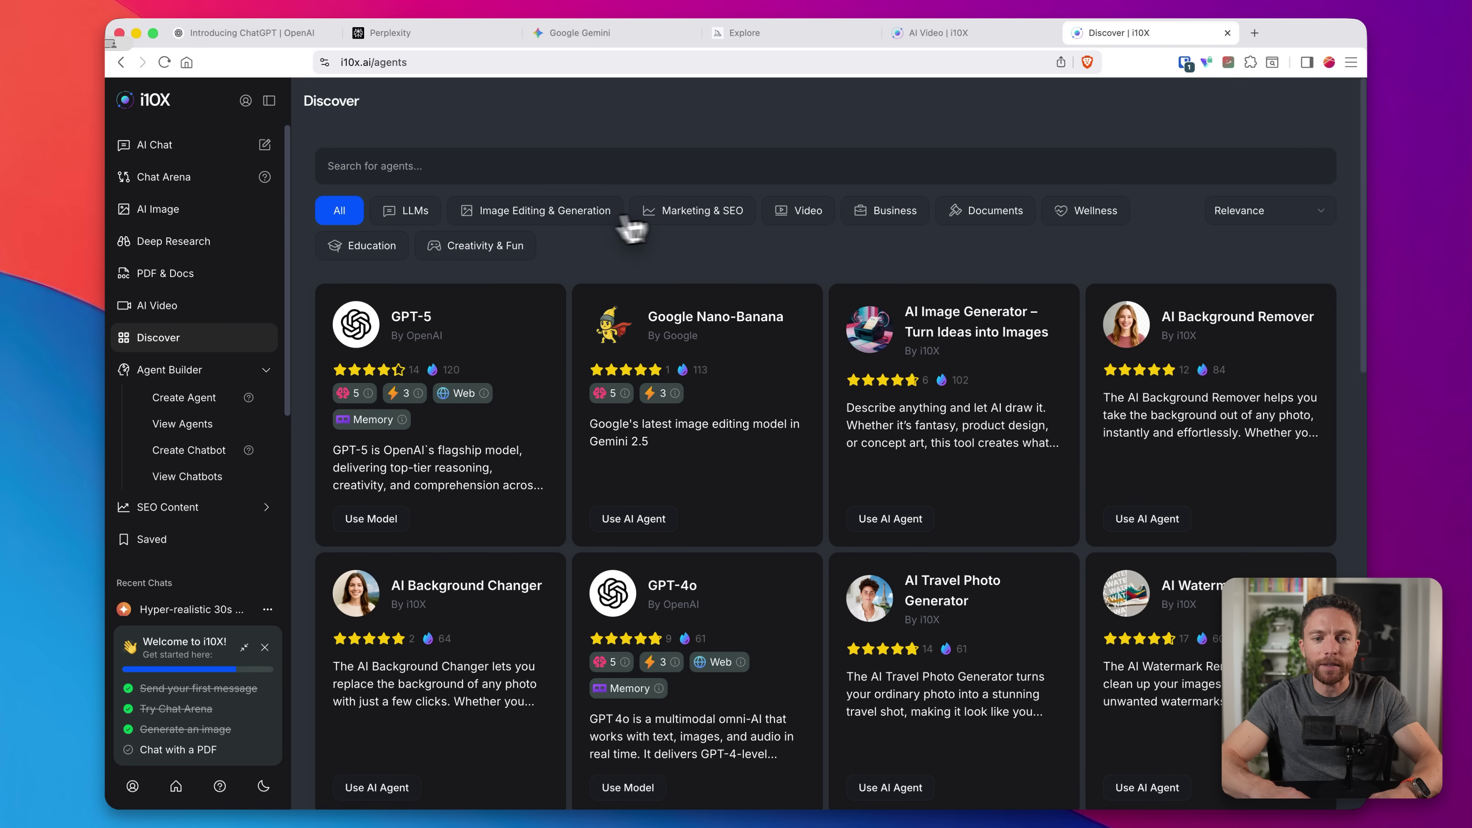
click(893, 212)
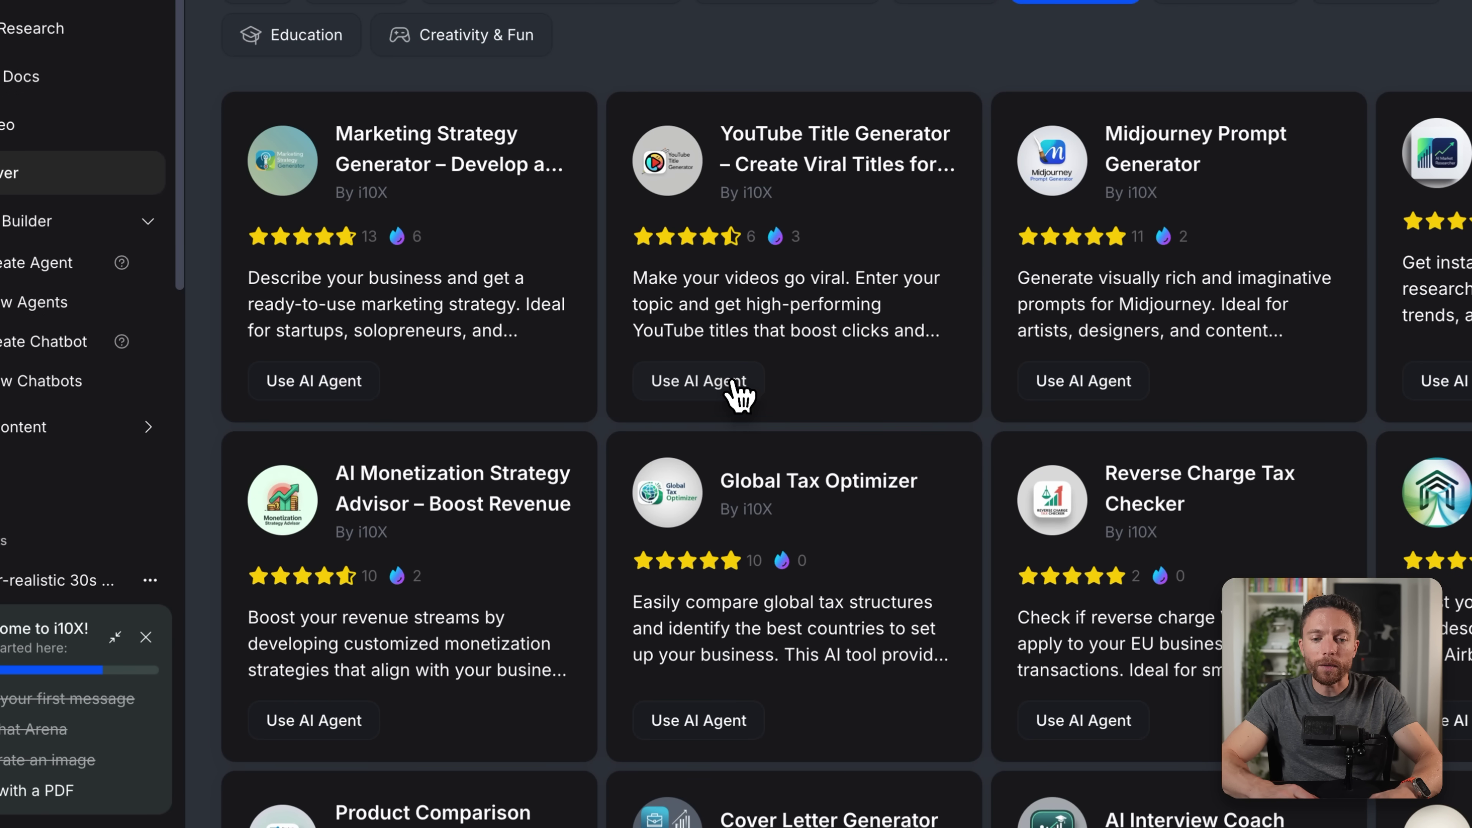
Step: Send the YouTube Title Generator agent the learning-AI video topic to get title suggestions
click(736, 383)
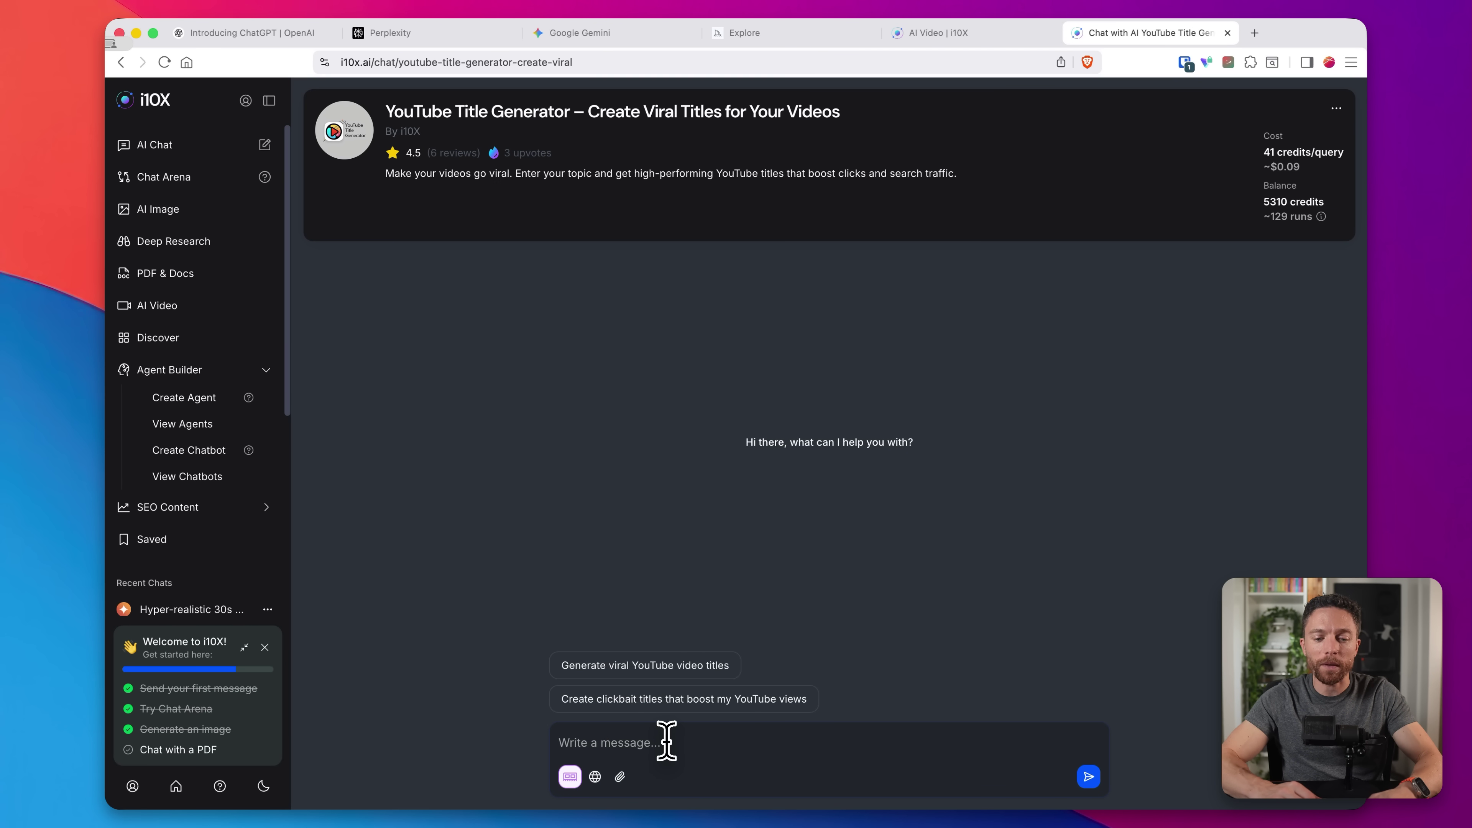
text(I'm making a video about how everyone needs to learn ai before it's too late)
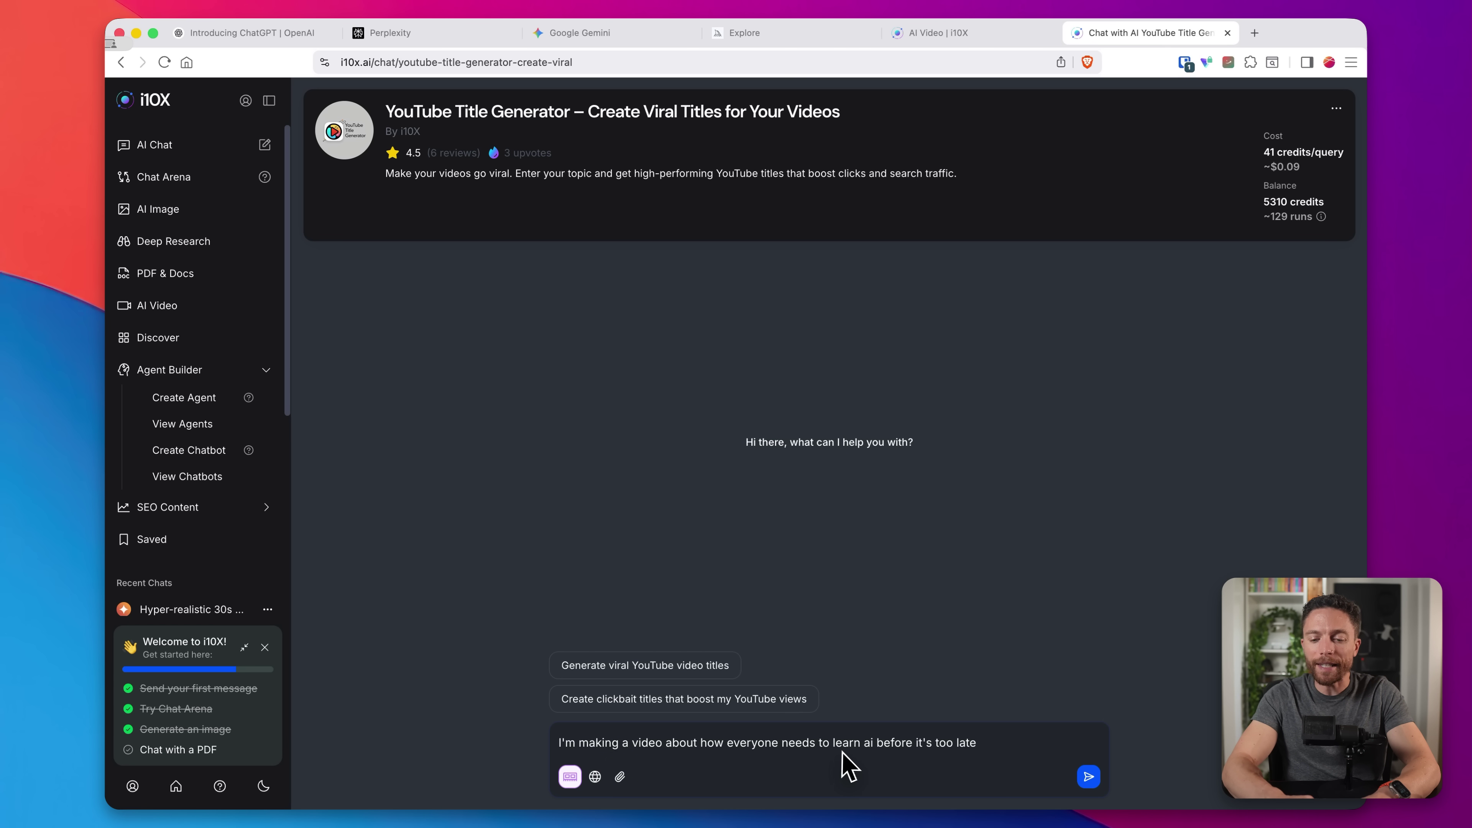
click(1088, 777)
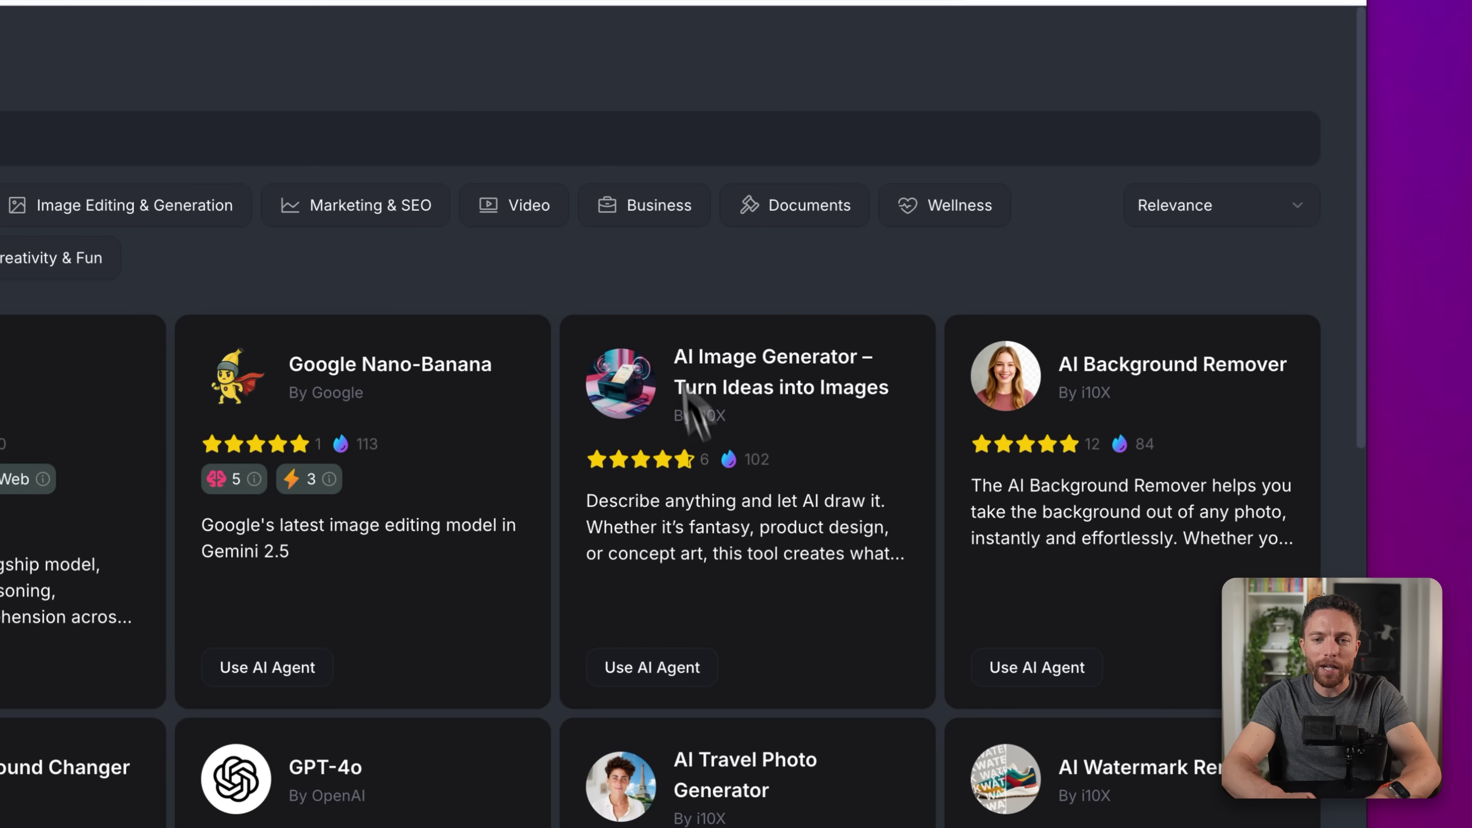
Step: Filter Discover to Business agents and scroll through the grid
click(671, 224)
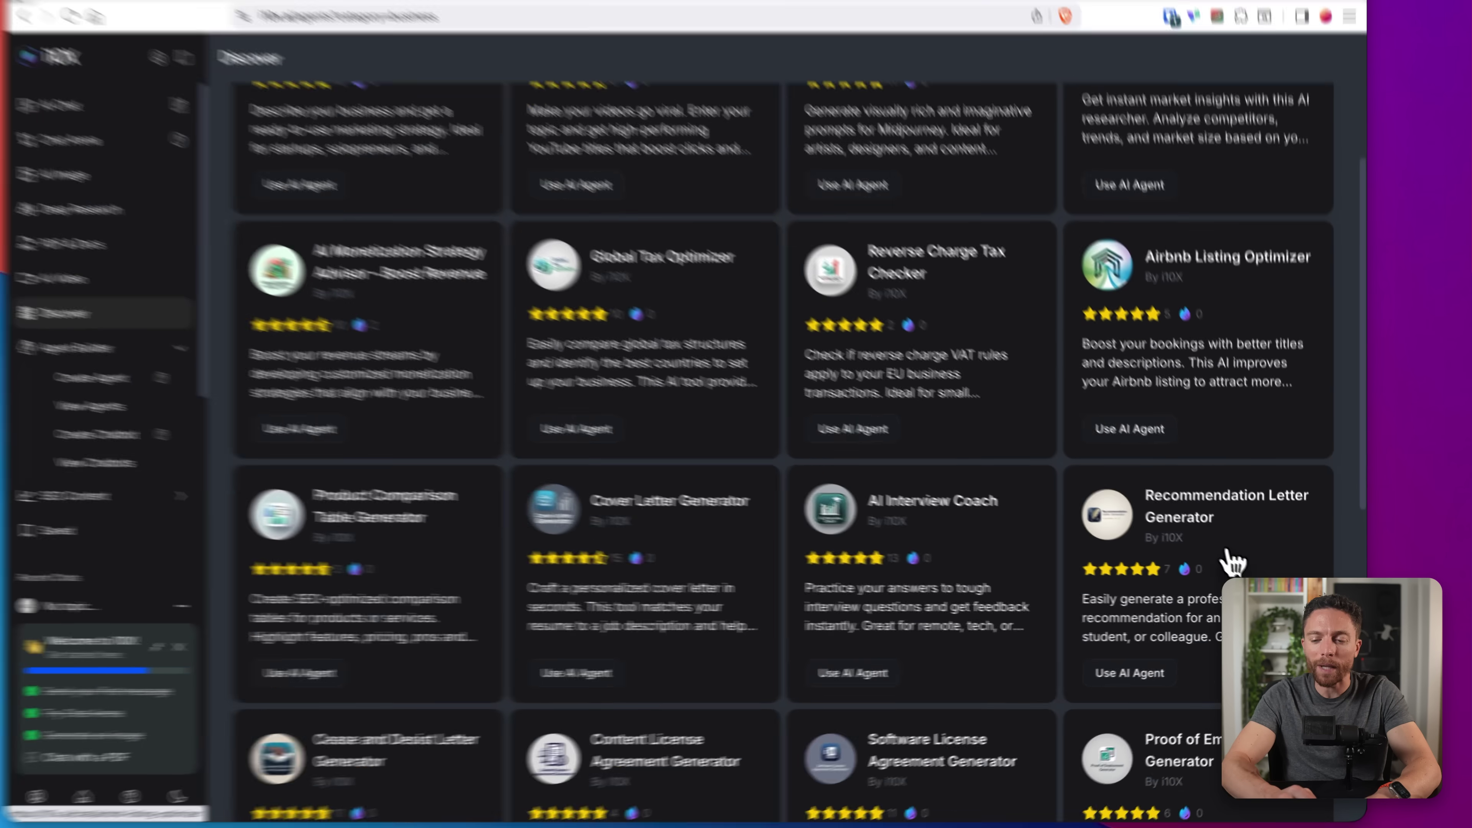
scroll(1258, 571, down, 5)
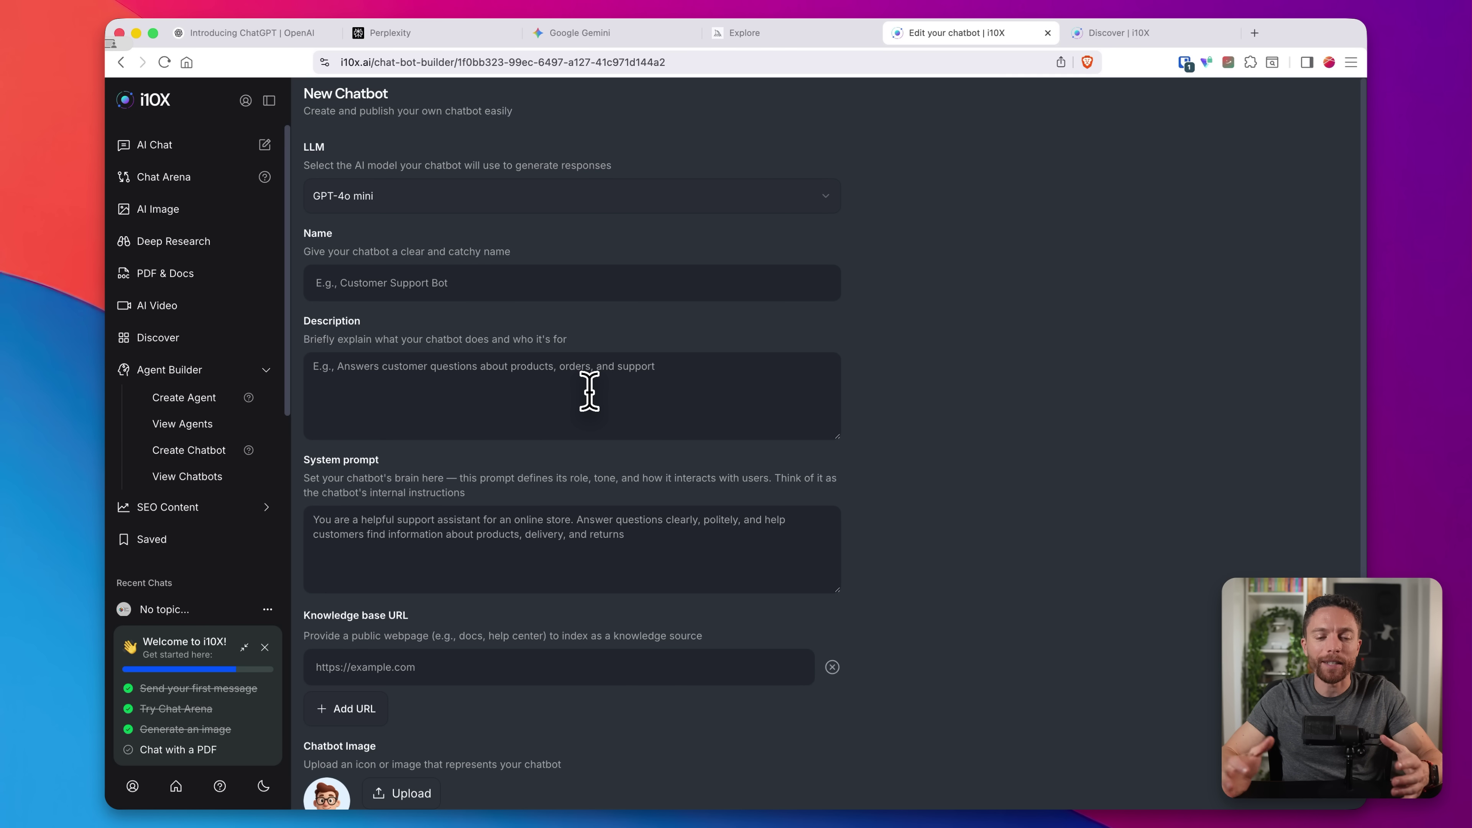
scroll(381, 562, down, 2)
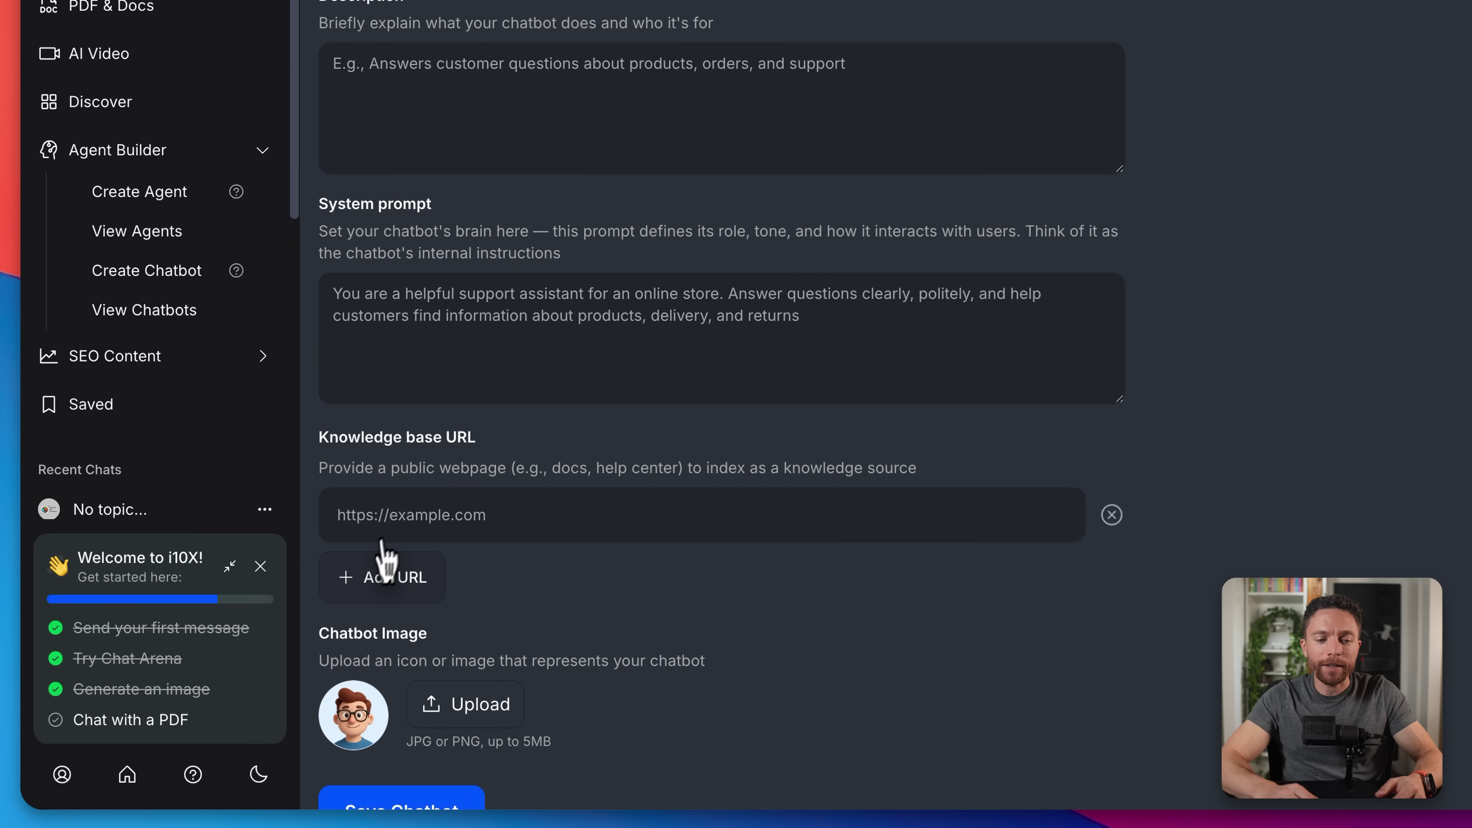
click(415, 508)
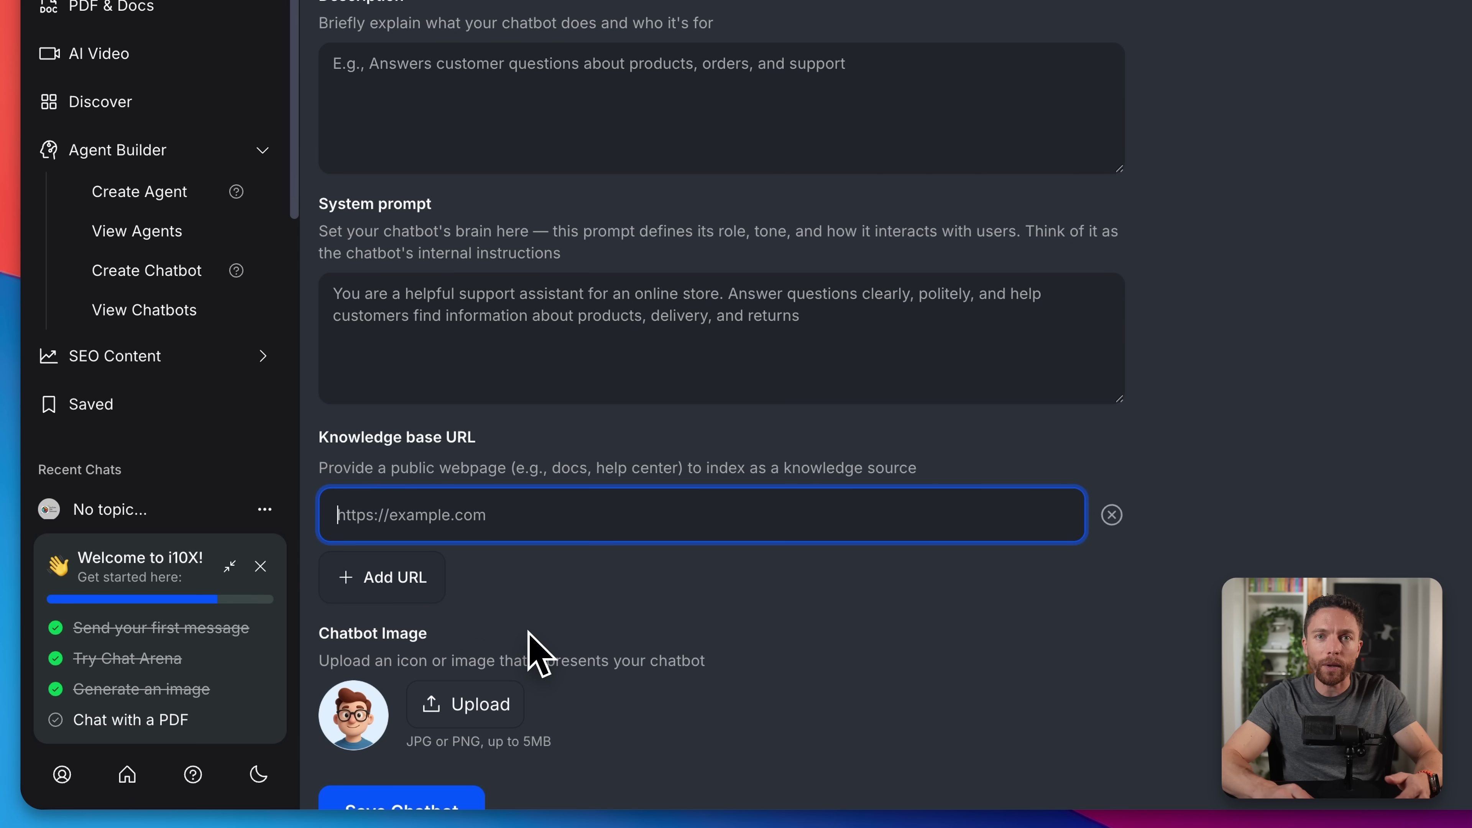
scroll(536, 653, down, 2)
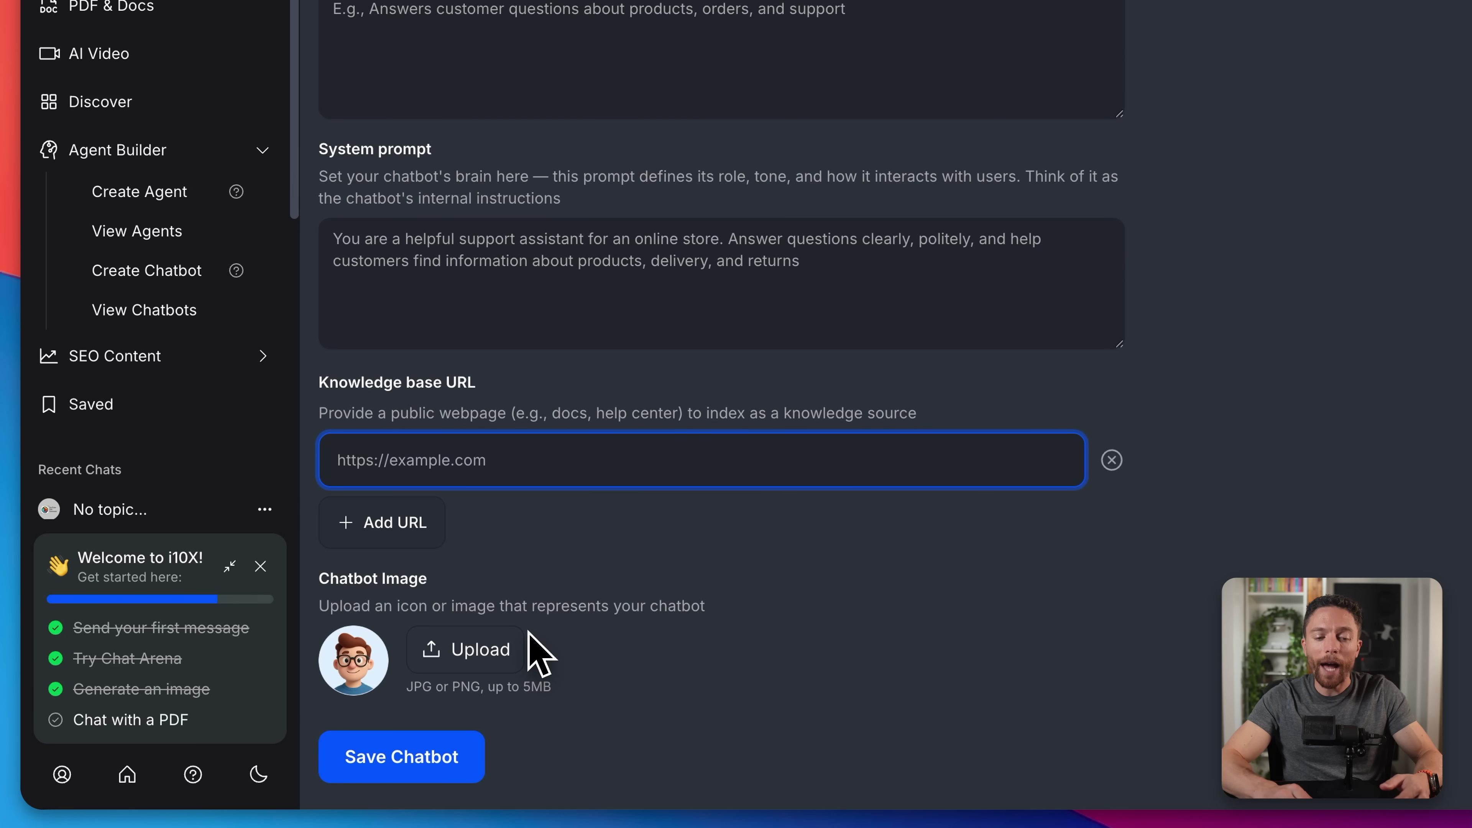